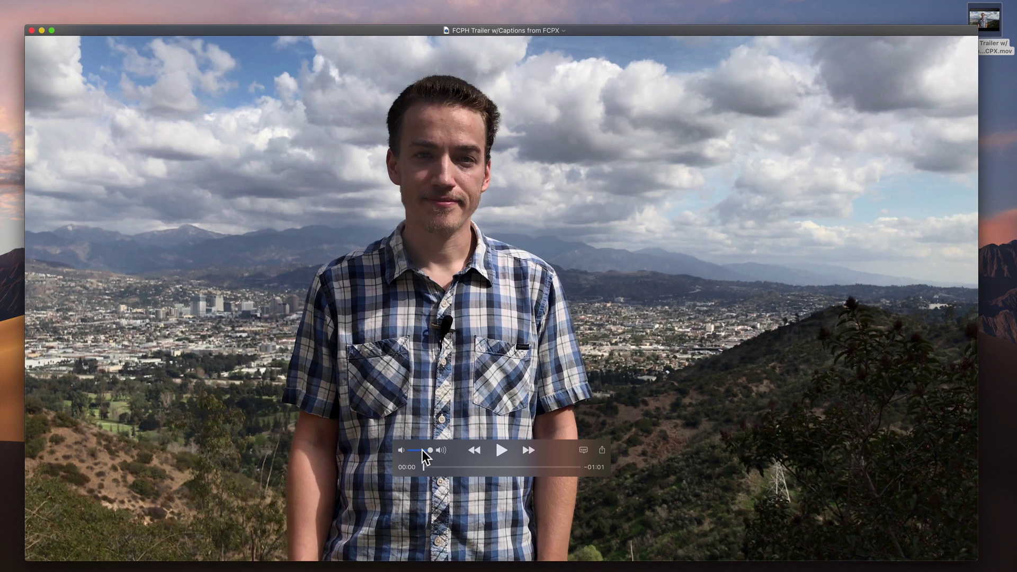
- Check the subtitle choices of the FCPH Trailer movie, play its opening to view the English captions, and close it
click(584, 450)
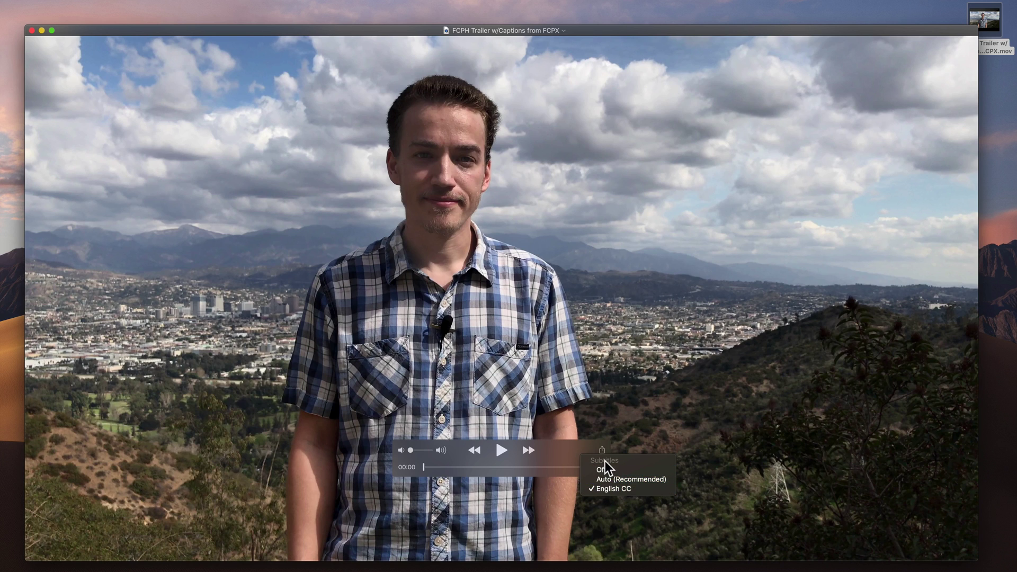
click(551, 468)
click(501, 450)
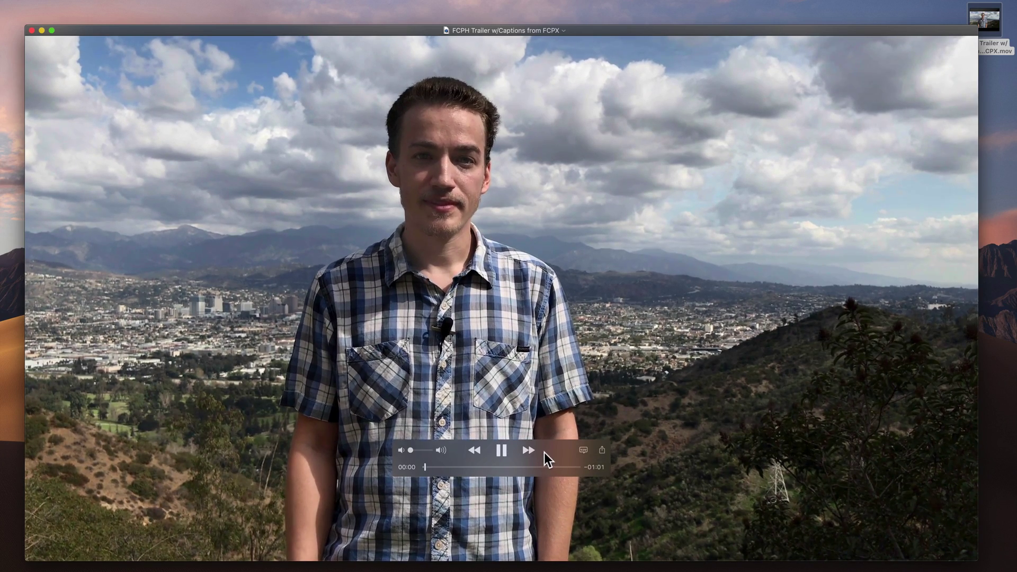
drag(545, 452, 680, 295)
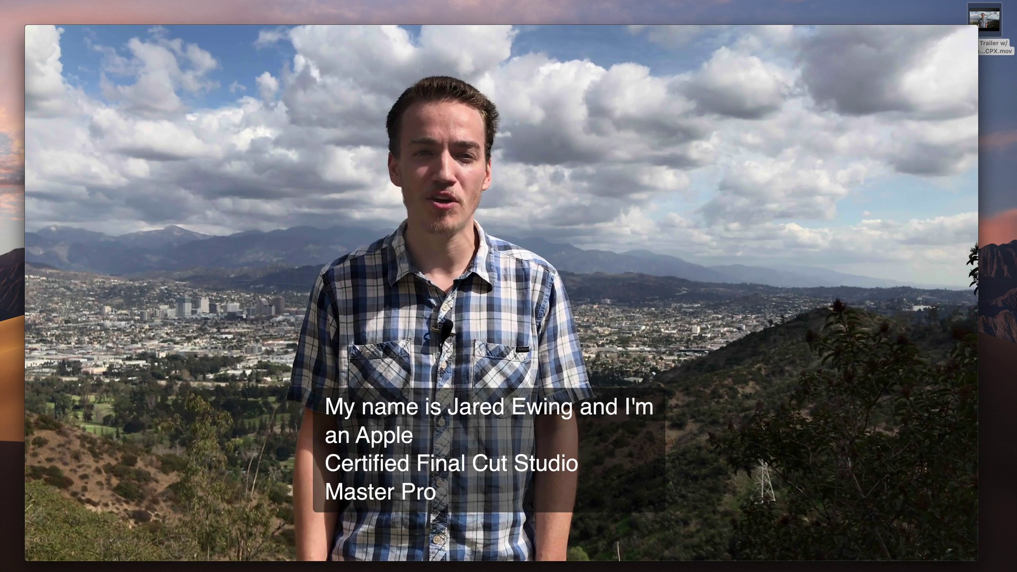
click(32, 30)
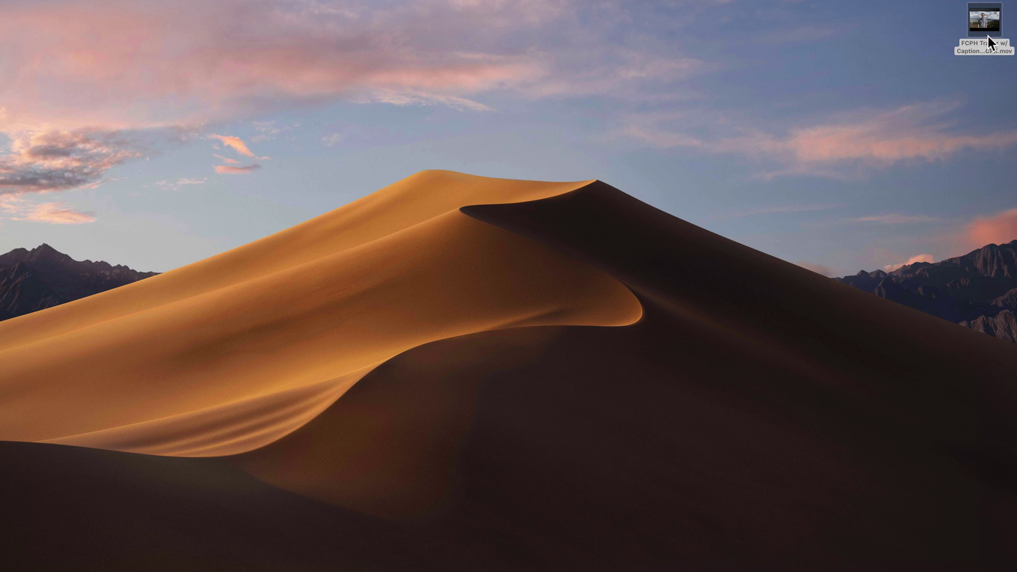
- Open the FCPH Trailer movie in VLC, declining metadata retrieval, and pause it shortly after the start
drag(957, 74, 462, 561)
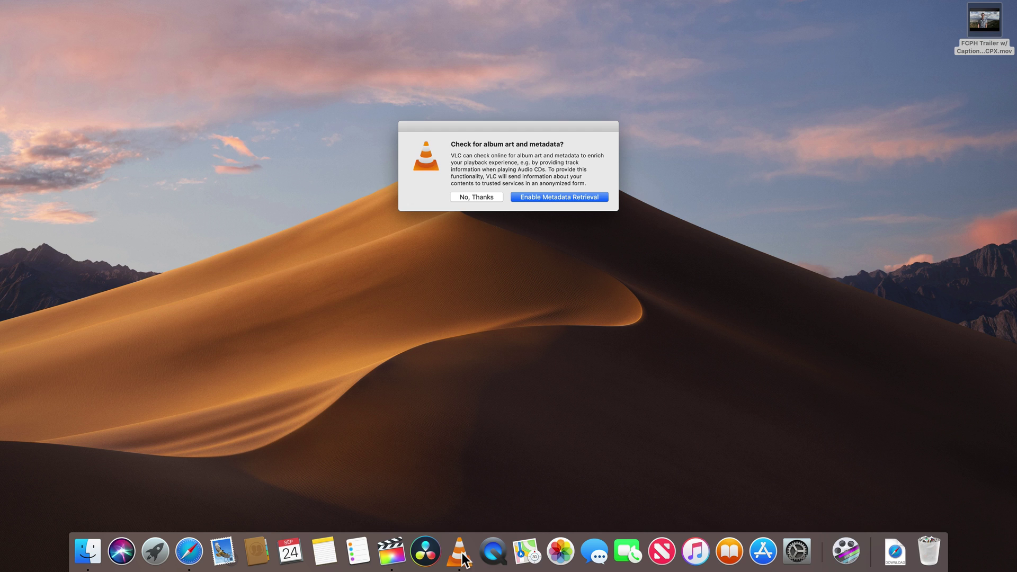
click(485, 197)
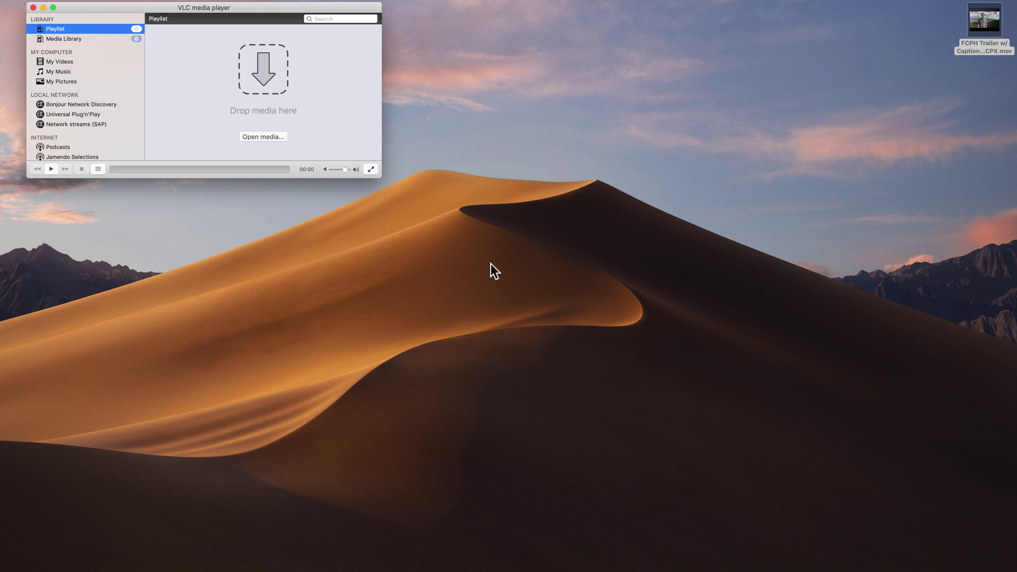
drag(974, 45, 457, 562)
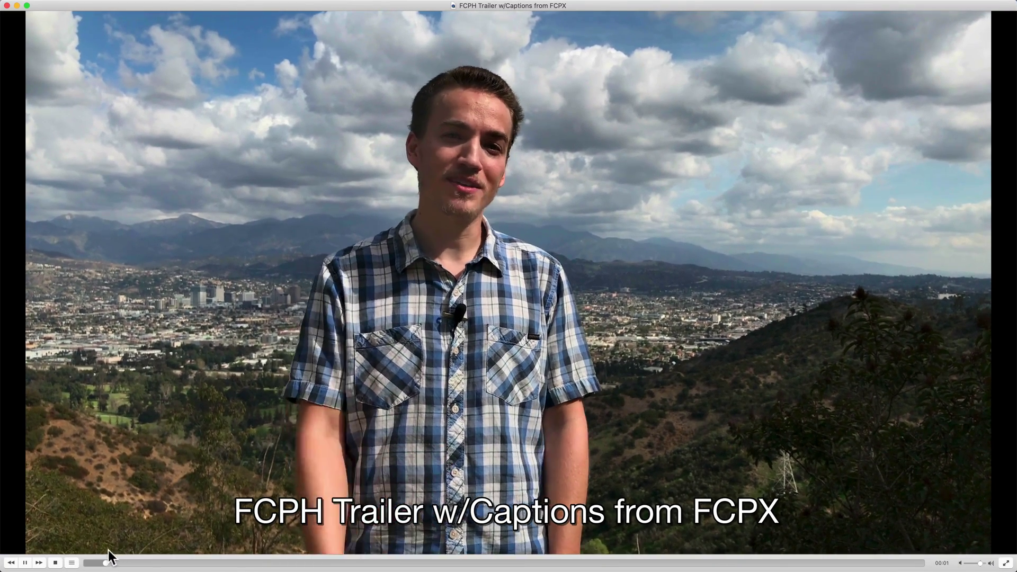
click(26, 563)
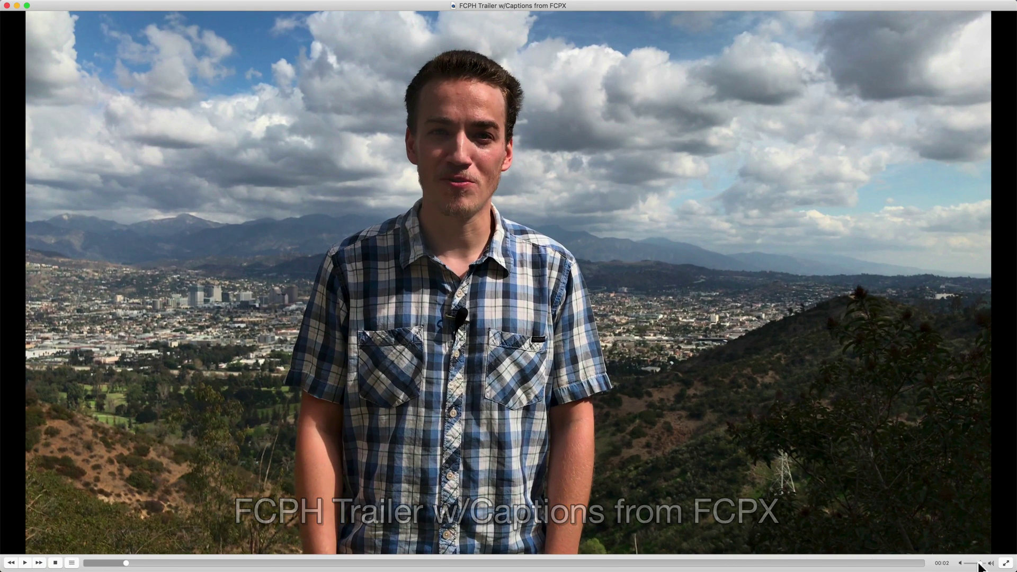
- Look through VLC's subtitle and other playback commands and quit VLC
mouse_move(218, 4)
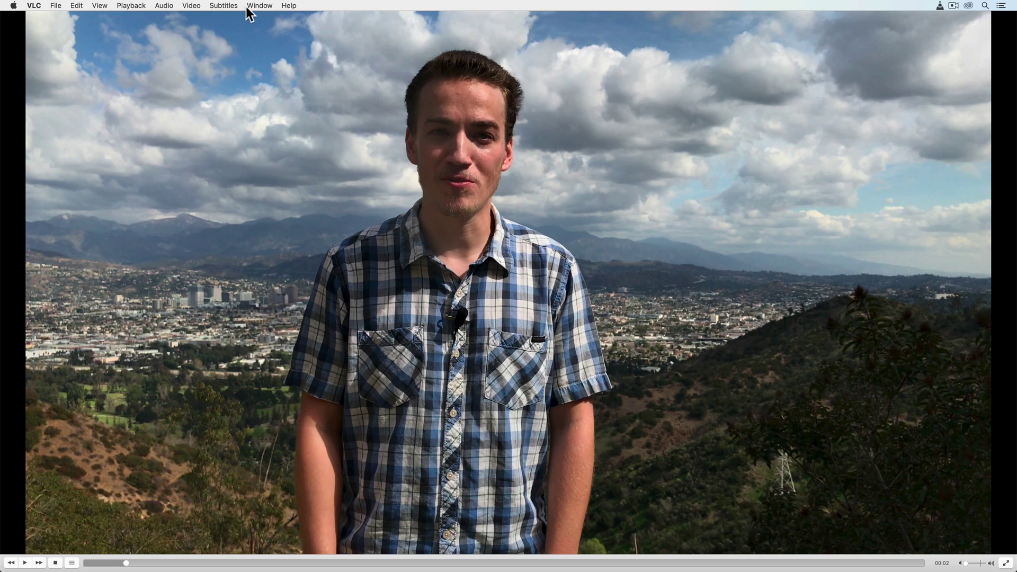
click(224, 6)
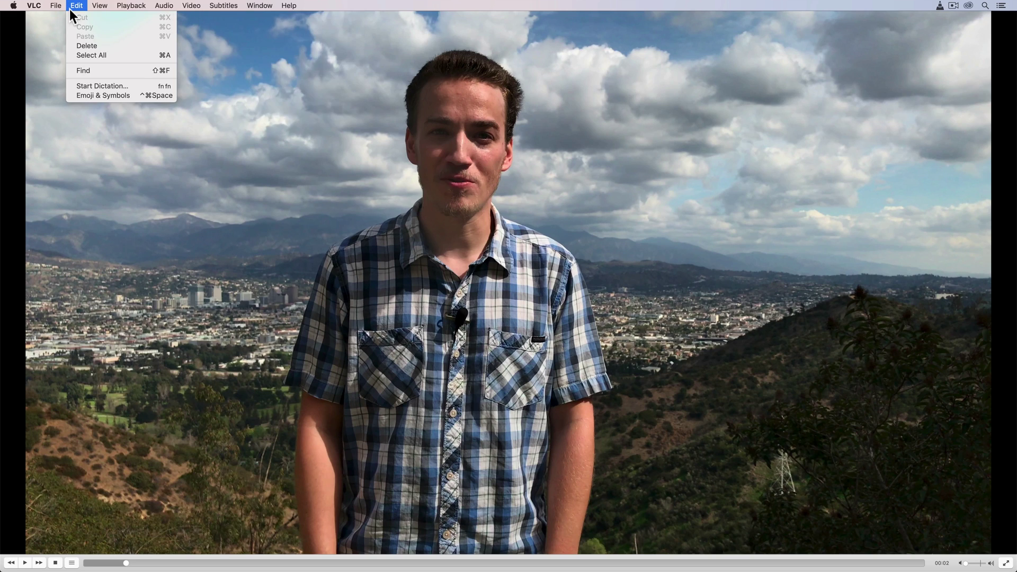
mouse_move(51, 7)
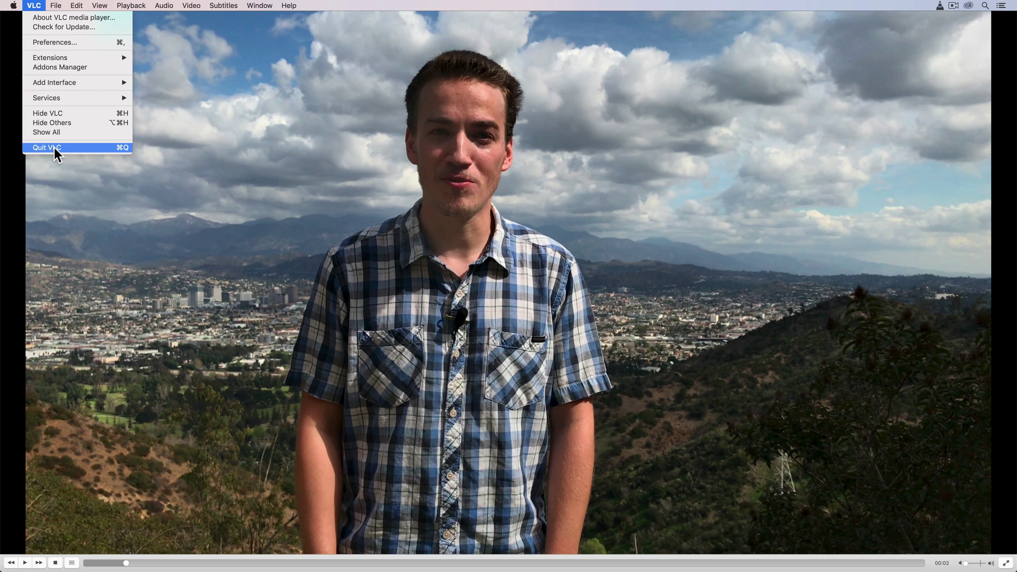
click(56, 147)
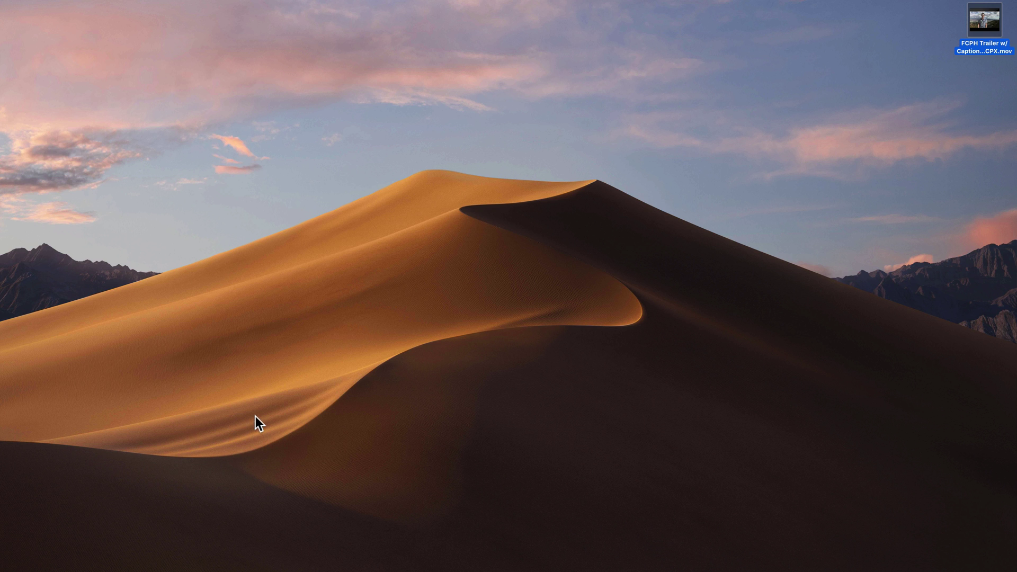
- Switch to Safari, examine the DaVinci Resolve 15 page through to the free and Studio download options, and minimize the window
mouse_move(324, 567)
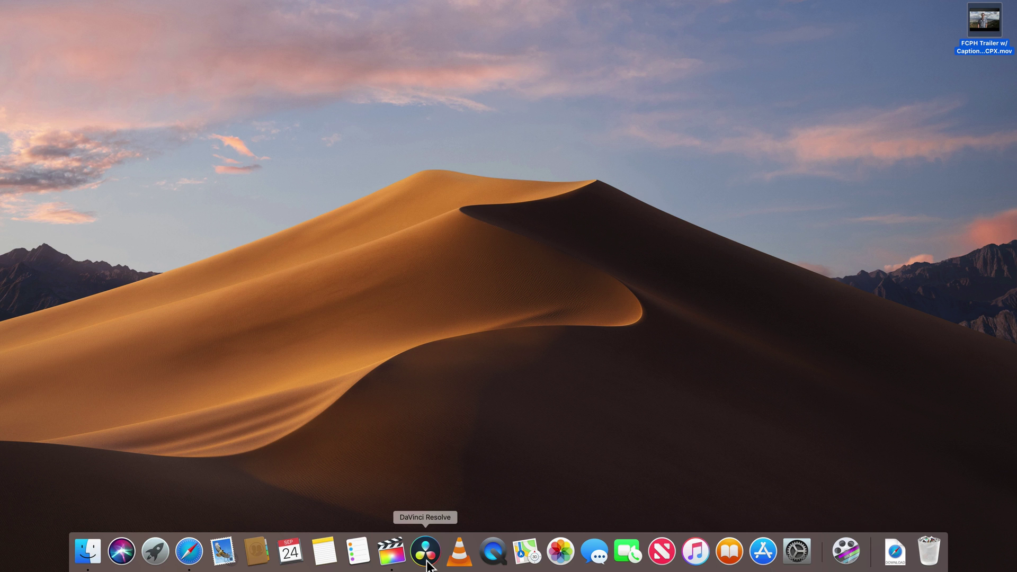
click(189, 554)
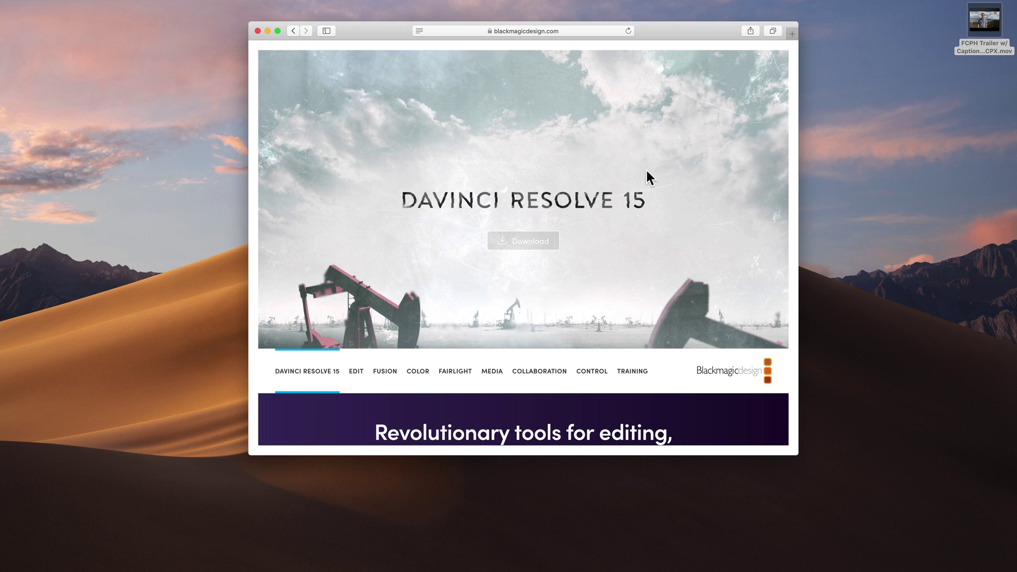
scroll(647, 171, down, 2)
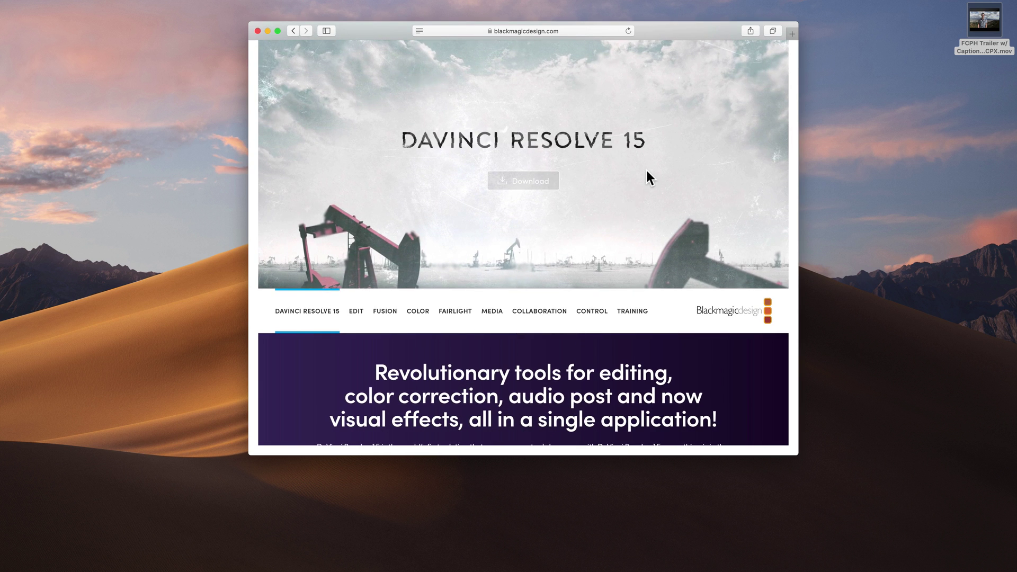
scroll(647, 171, down, 10)
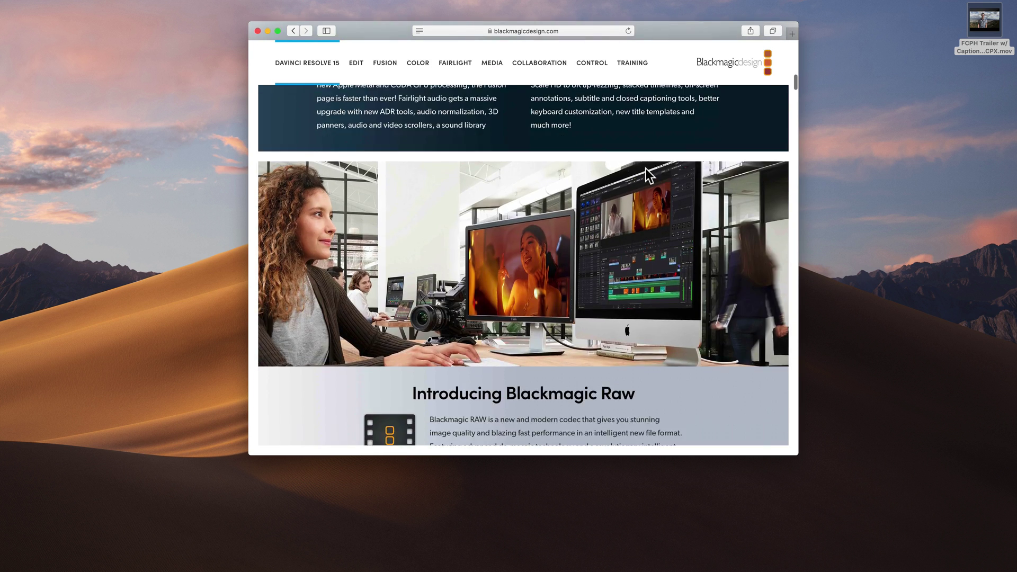
scroll(647, 172, up, 15)
scroll(611, 217, down, 15)
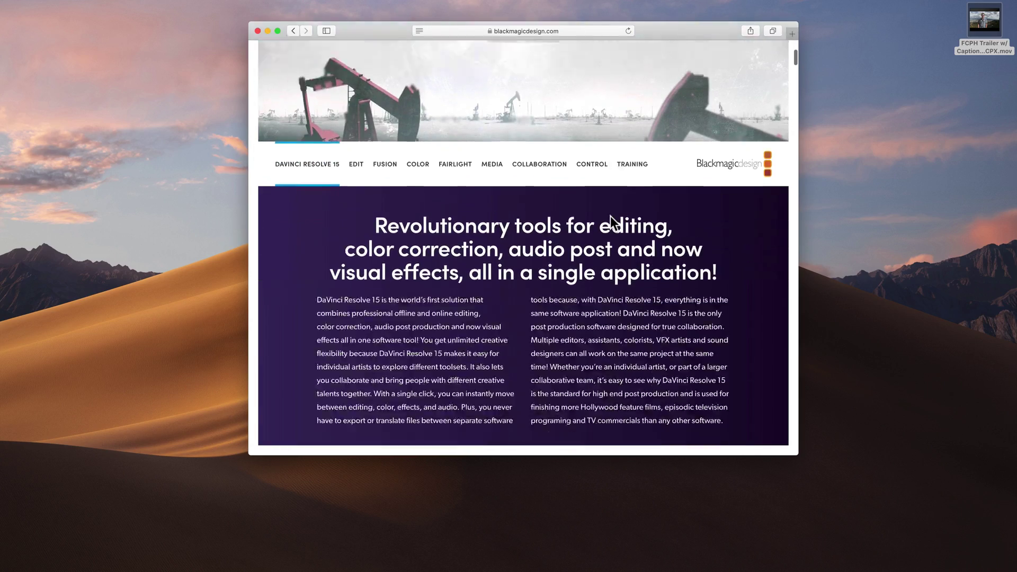
scroll(610, 222, down, 20)
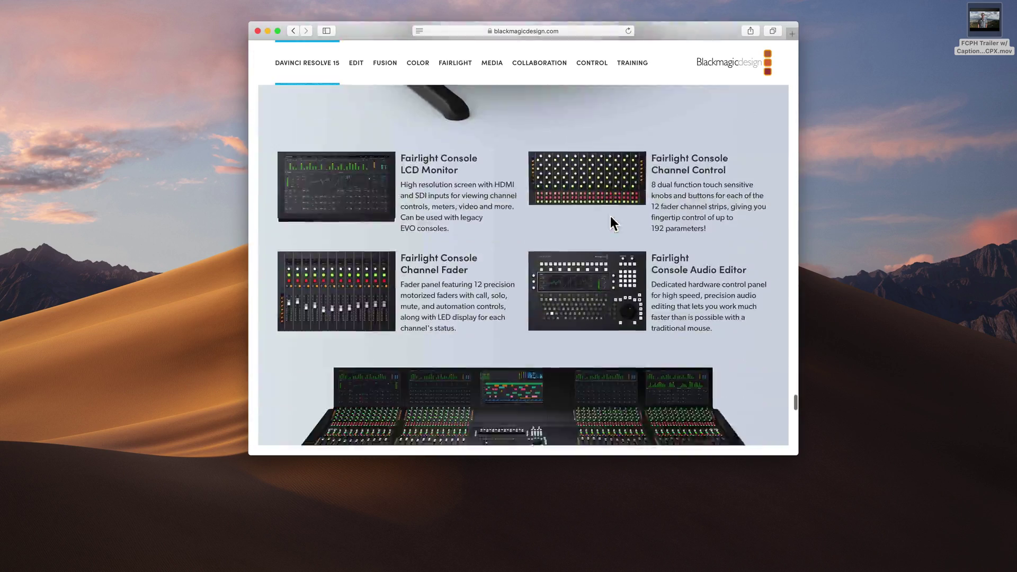
scroll(611, 216, down, 1)
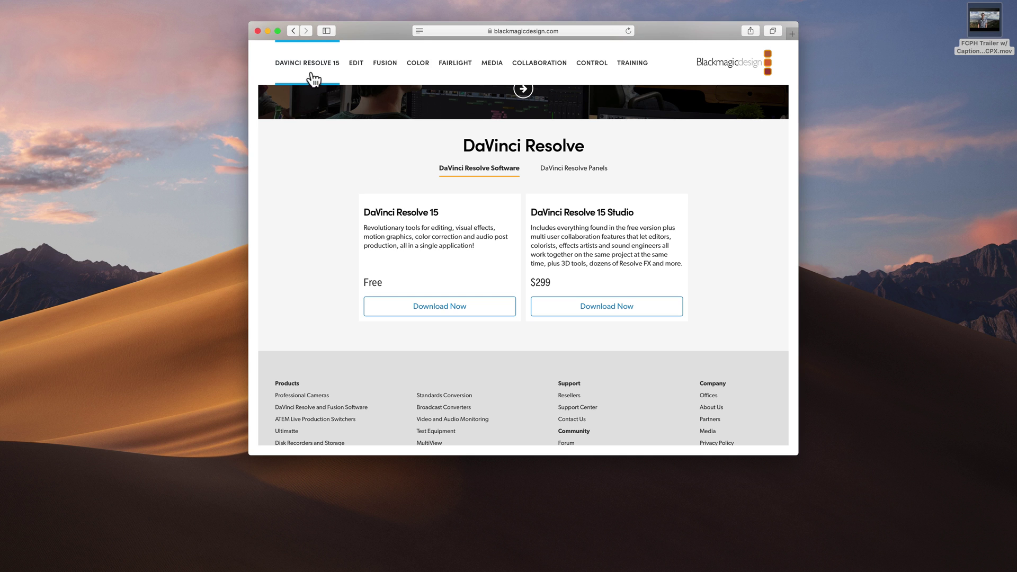
click(268, 31)
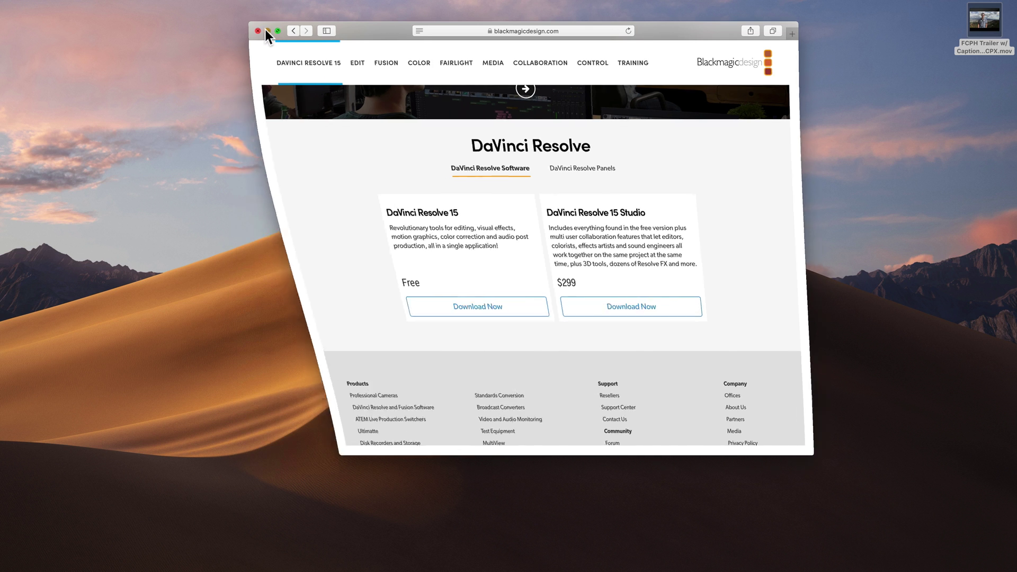
- Switch to Final Cut Pro and review the captions in the Captions Playground timeline and the available share destinations
mouse_move(492, 562)
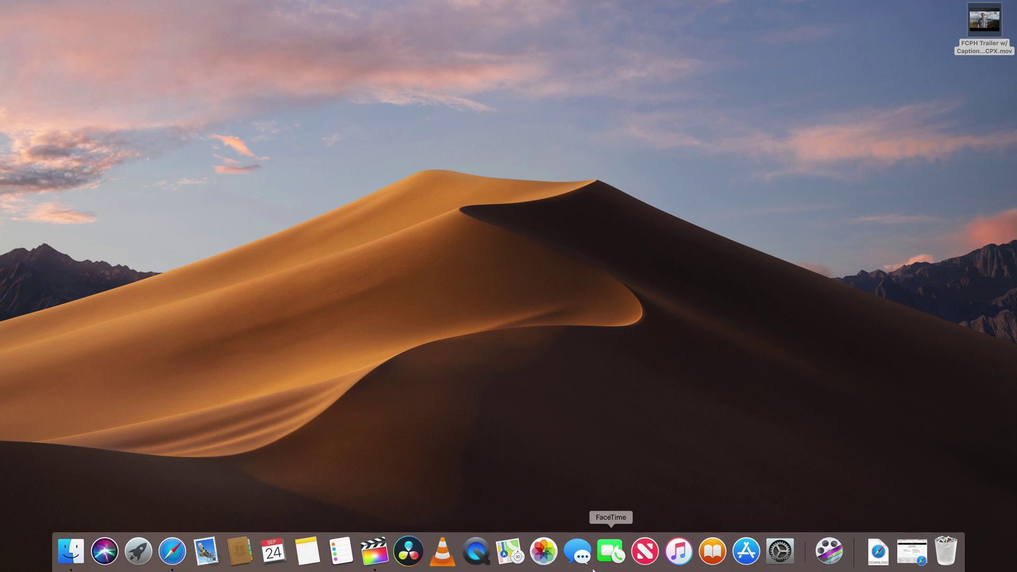
click(378, 560)
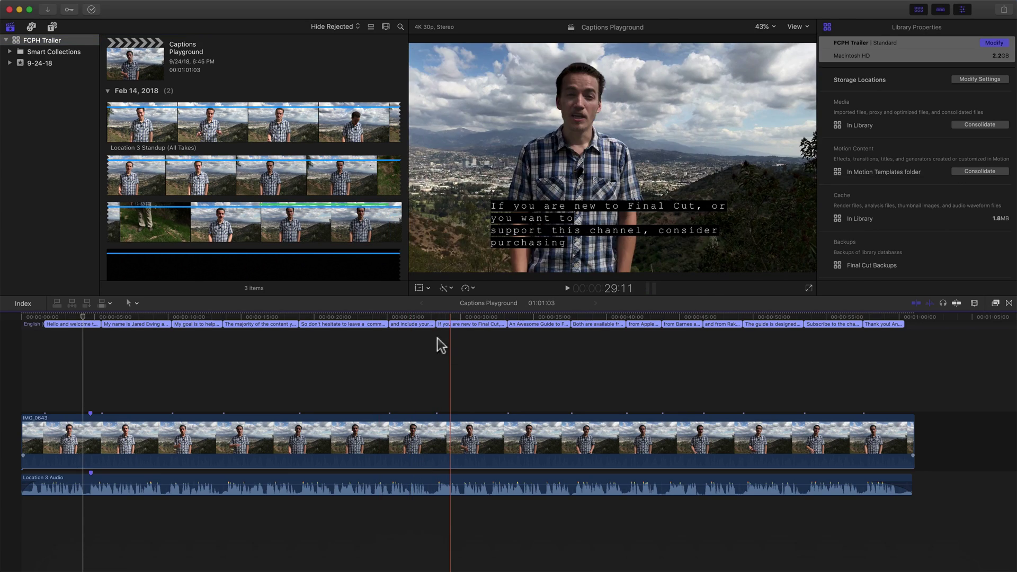
click(447, 348)
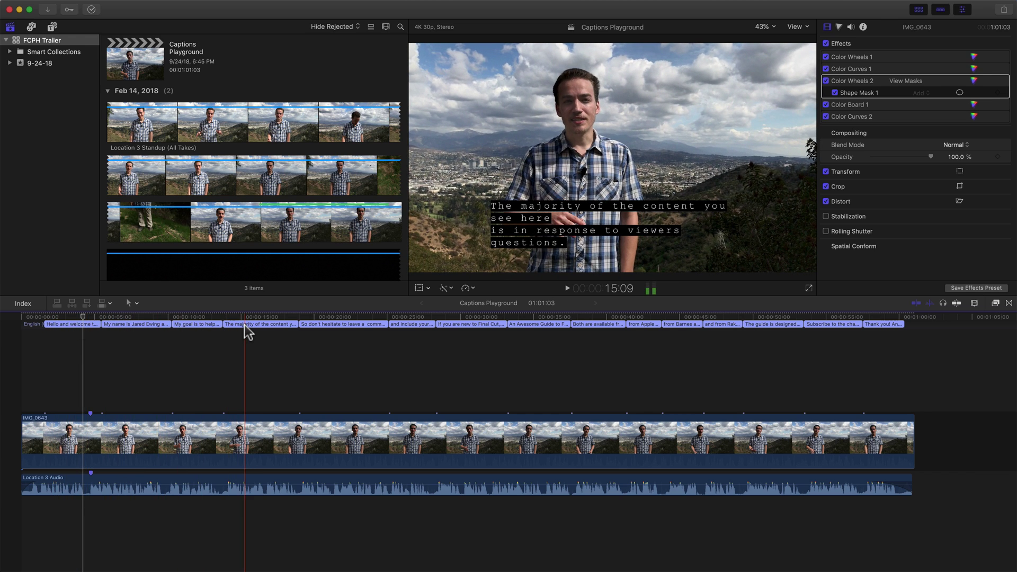
click(1004, 9)
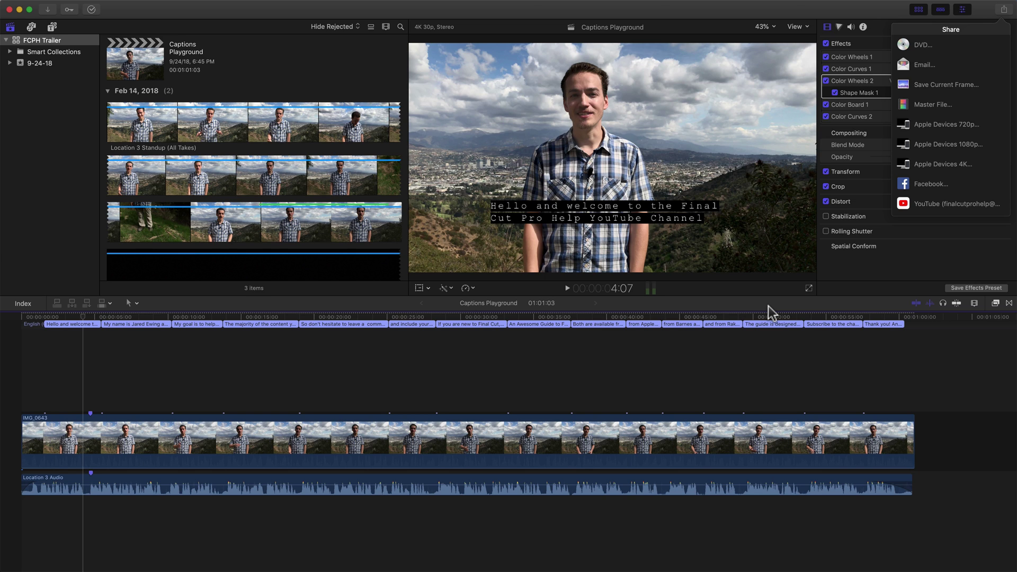
click(782, 331)
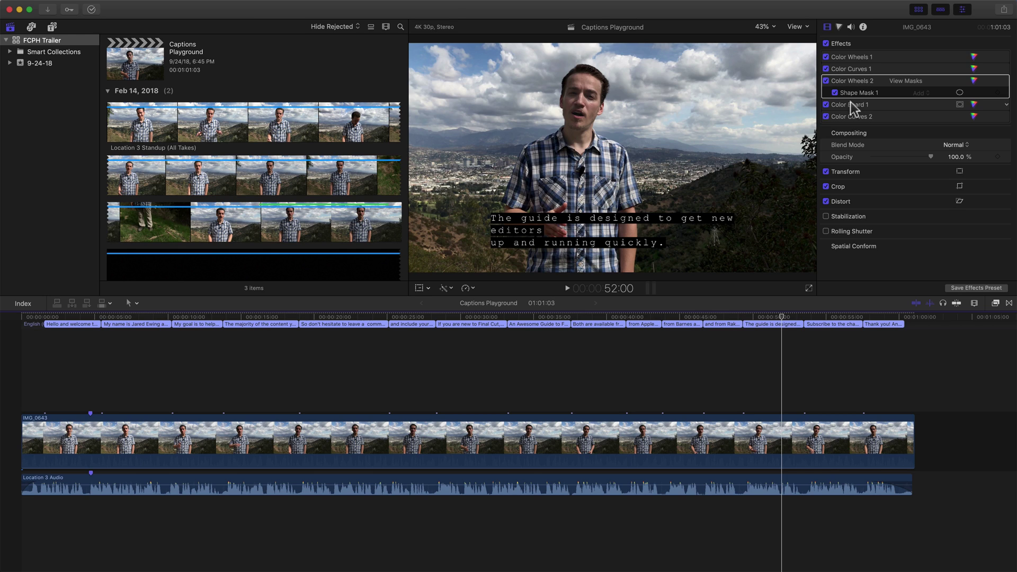
- Review the caption export commands and the YouTube share destination, and minimize Final Cut Pro
mouse_move(357, 2)
click(85, 6)
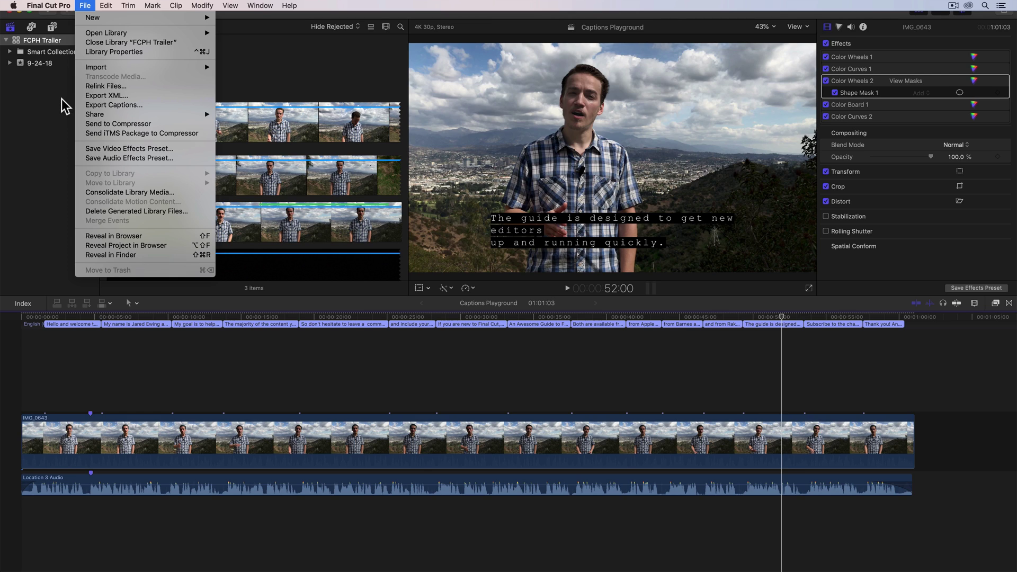
click(27, 111)
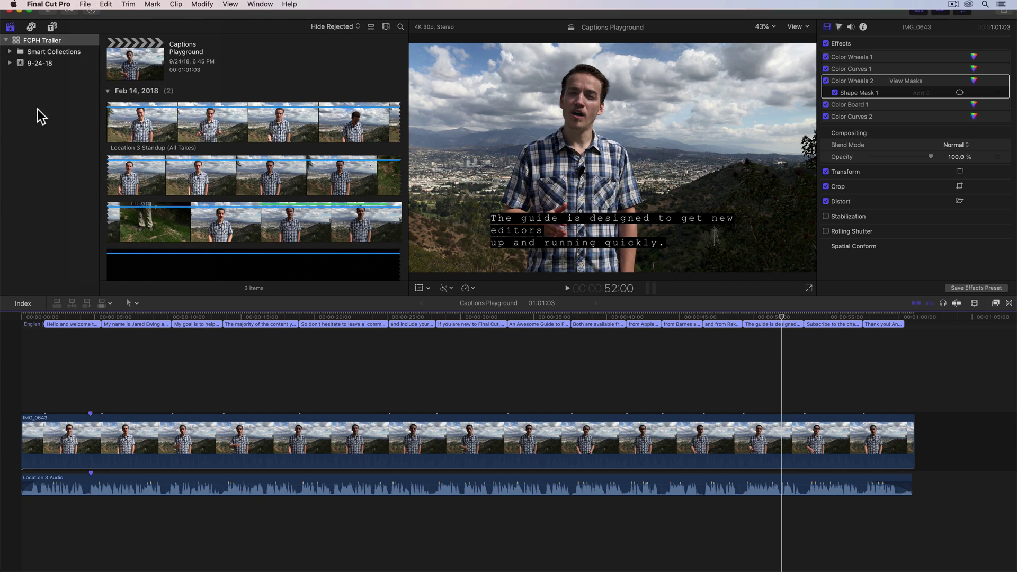
click(1005, 10)
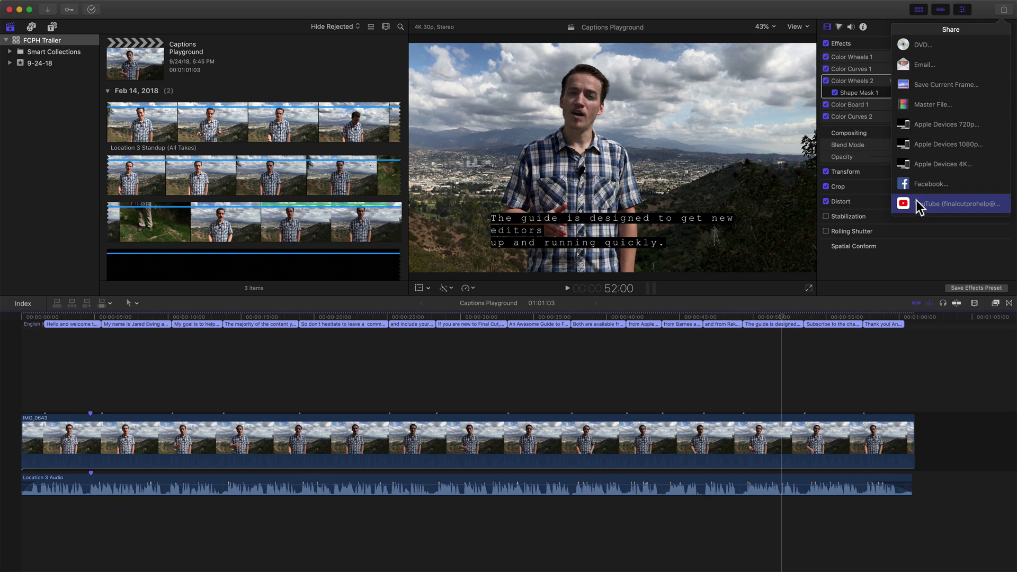
click(41, 114)
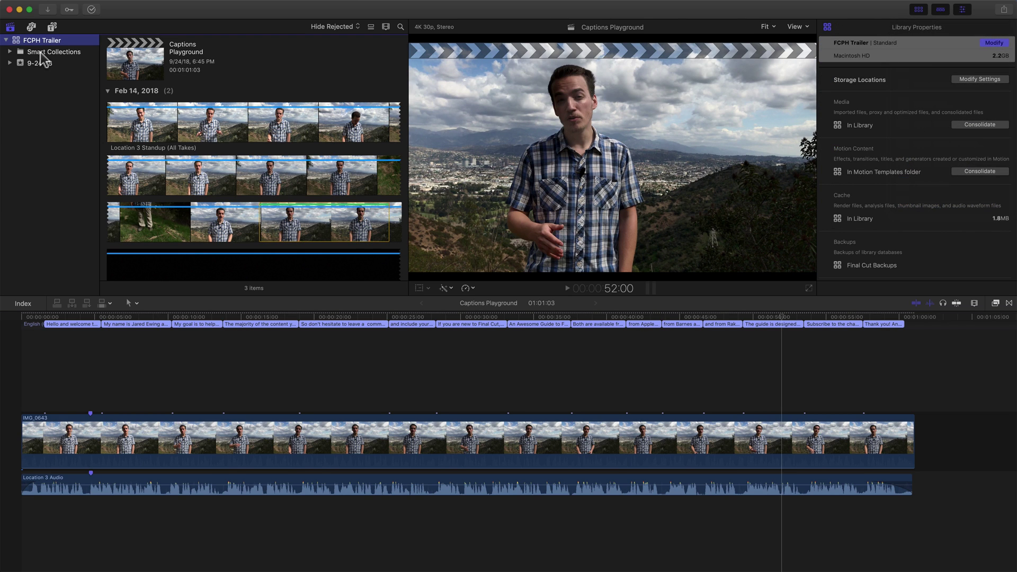
click(19, 10)
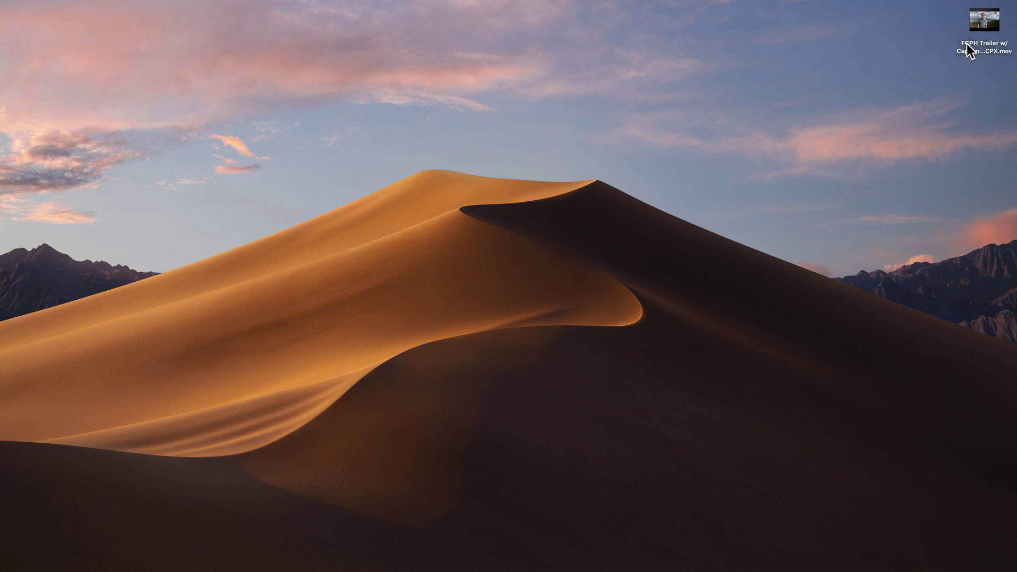
- Switch to DaVinci Resolve, create a new project named FCPH Trailer, and dismiss the cache path message
mouse_move(661, 569)
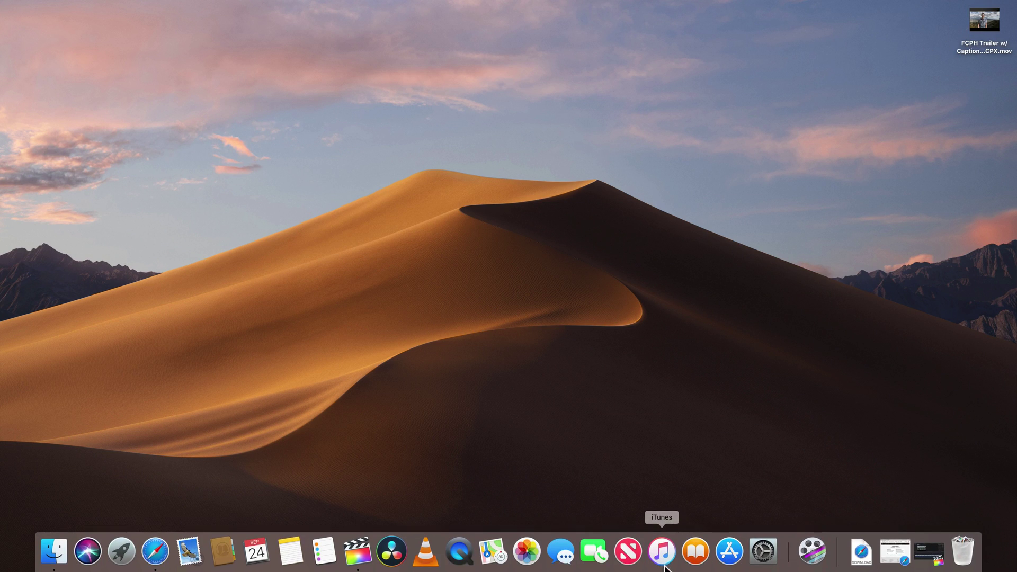
click(393, 553)
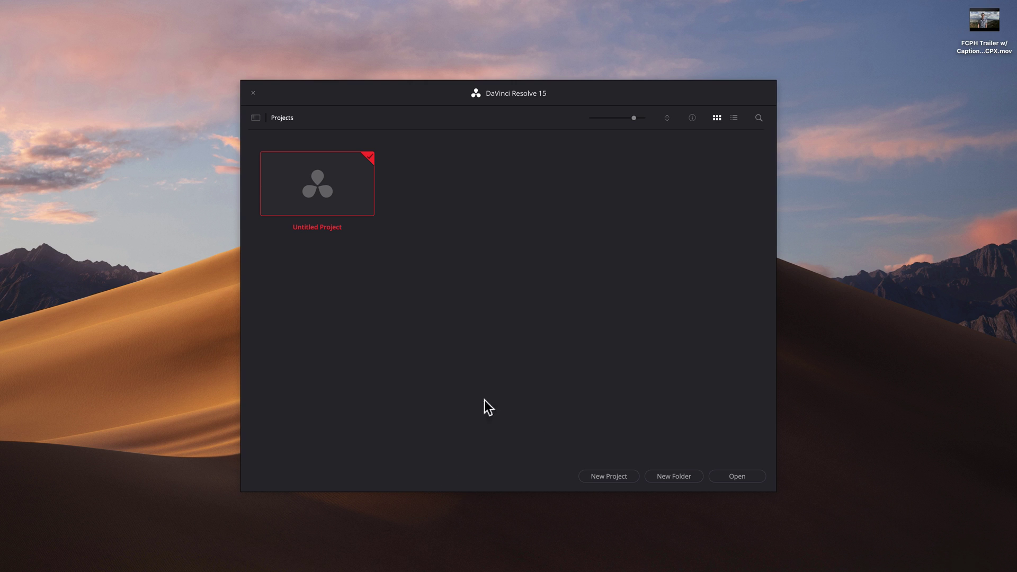
click(607, 477)
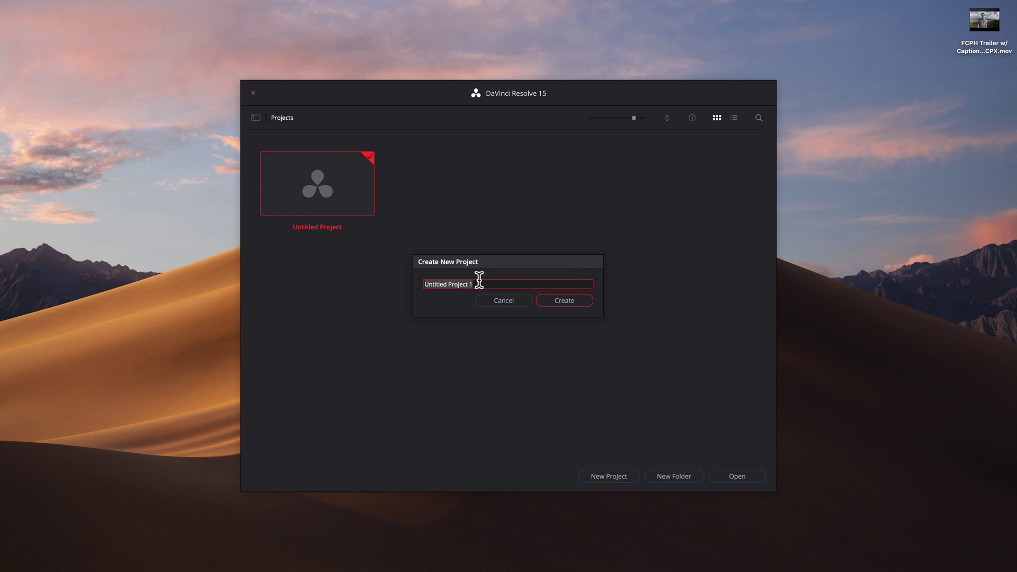
text(F)
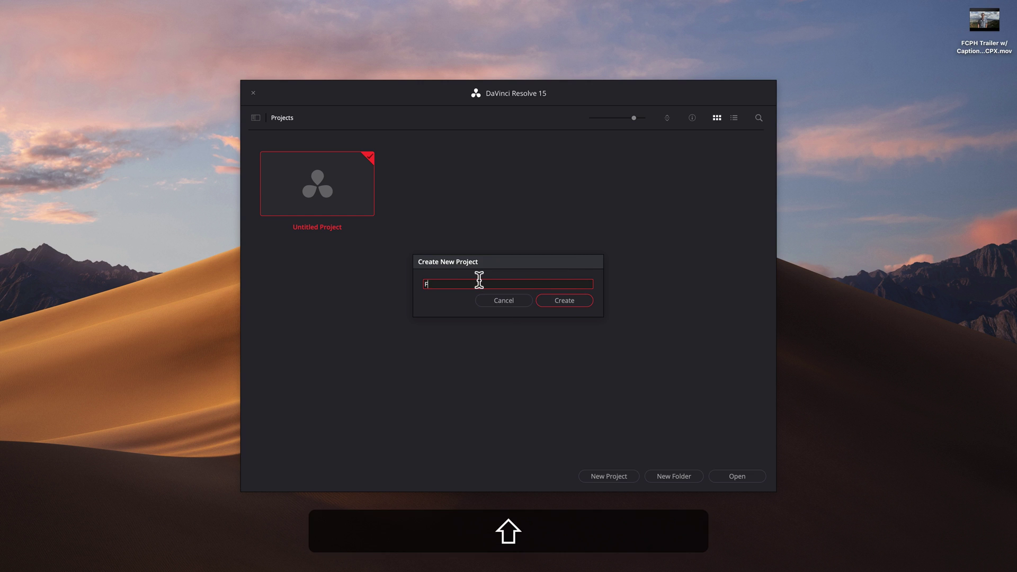
text(CPH Trailer)
key(BackSpace)
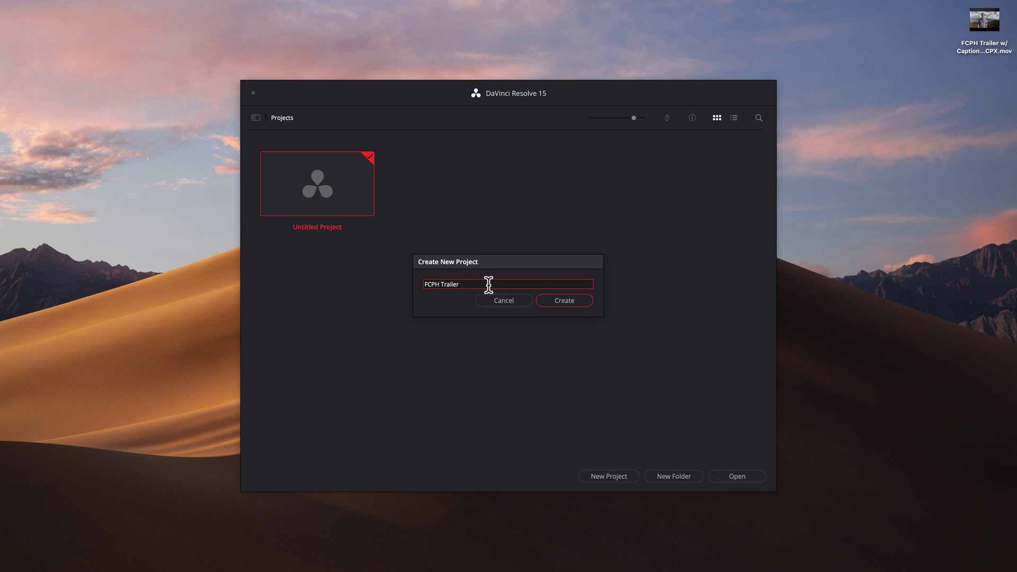
click(559, 301)
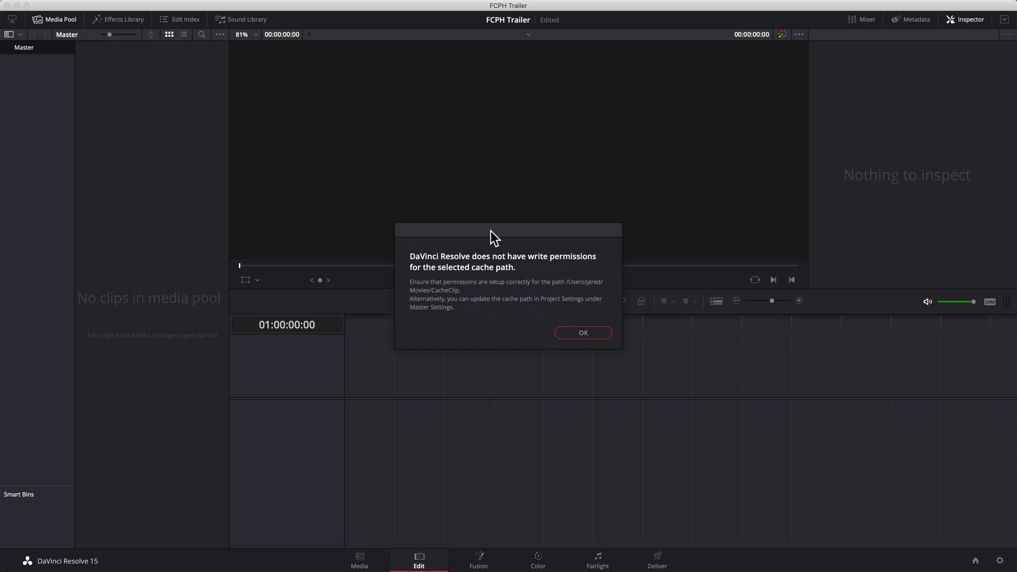
click(596, 333)
click(595, 334)
click(596, 334)
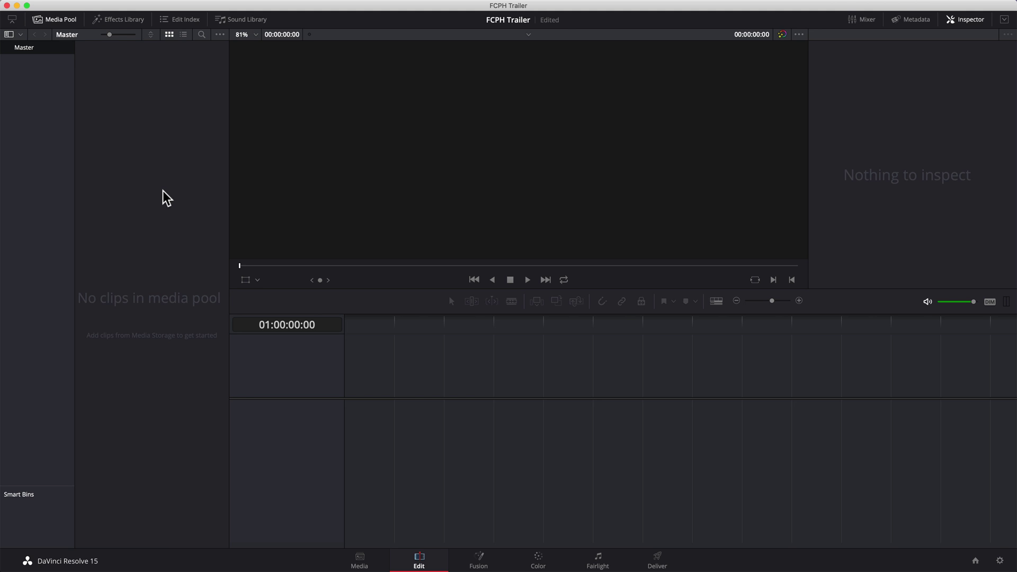
- Import the FCPH Trailer w/Captions from FCPX movie from the Desktop, changing the timeline frame rate to match the clip
click(96, 5)
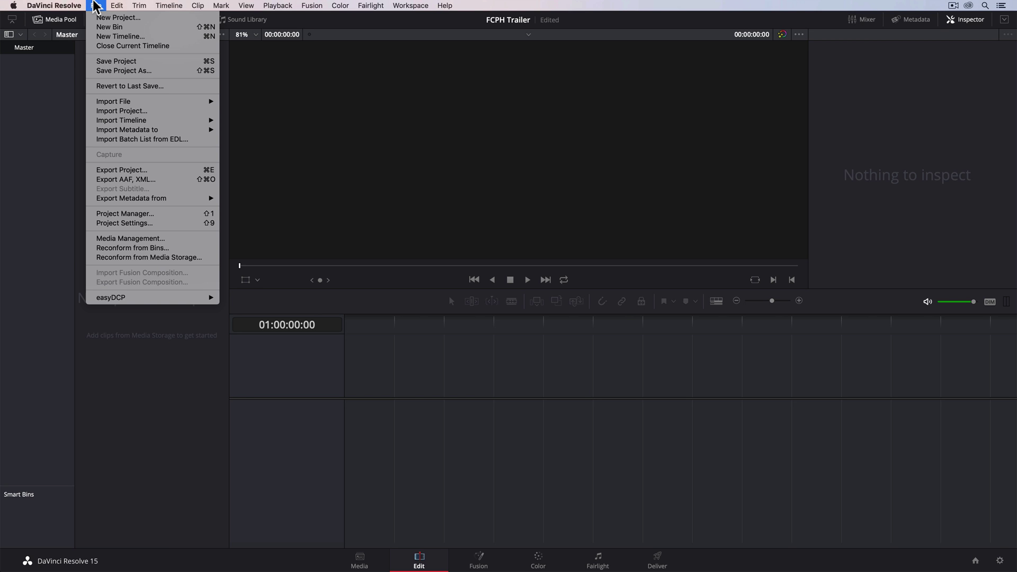
mouse_move(143, 104)
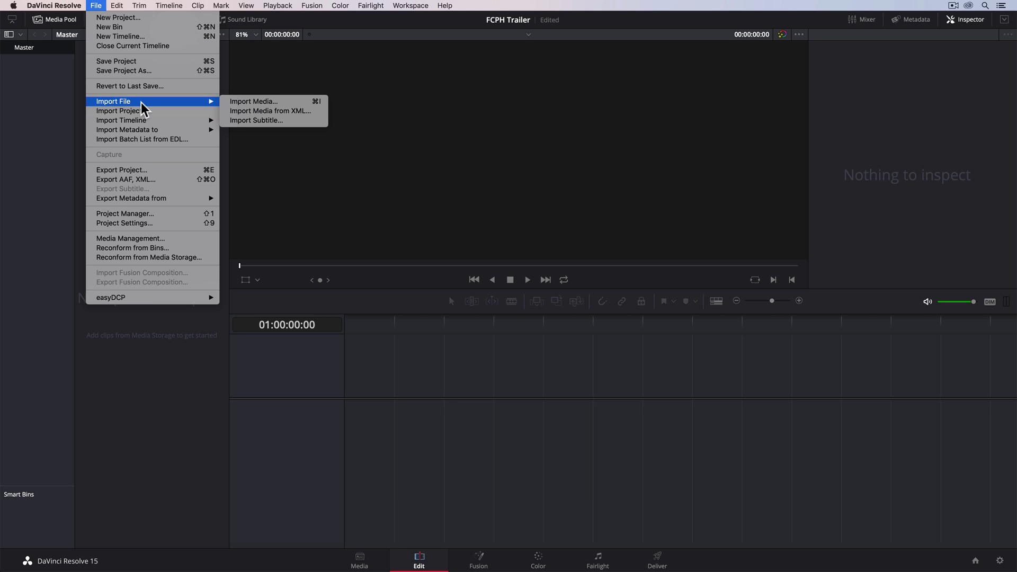
click(273, 101)
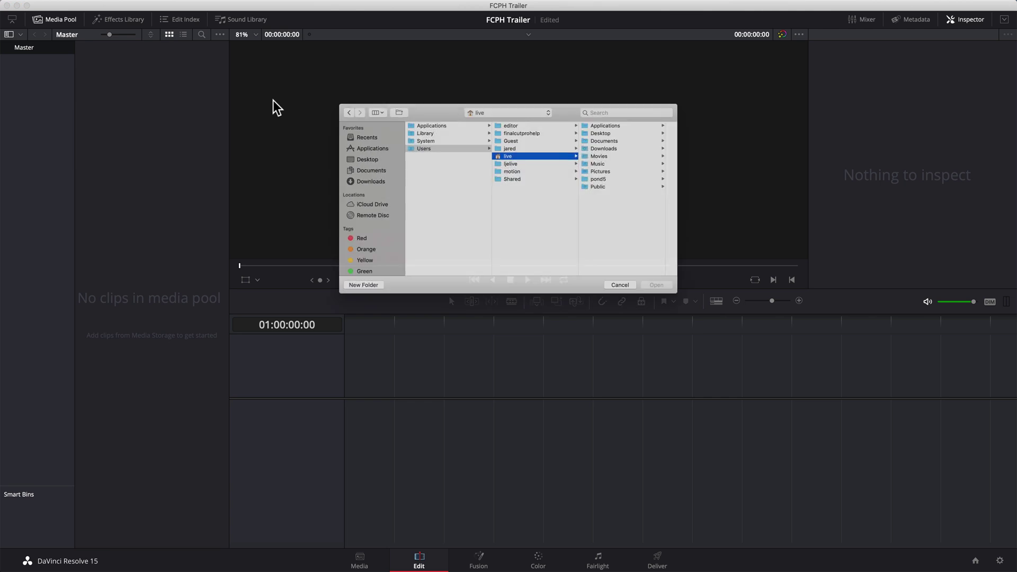
click(619, 122)
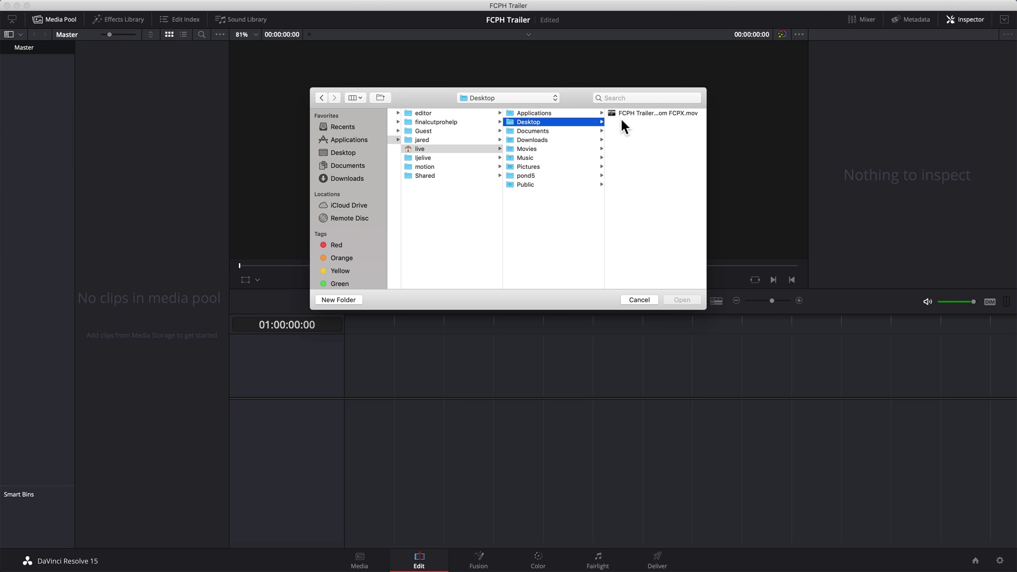
click(646, 112)
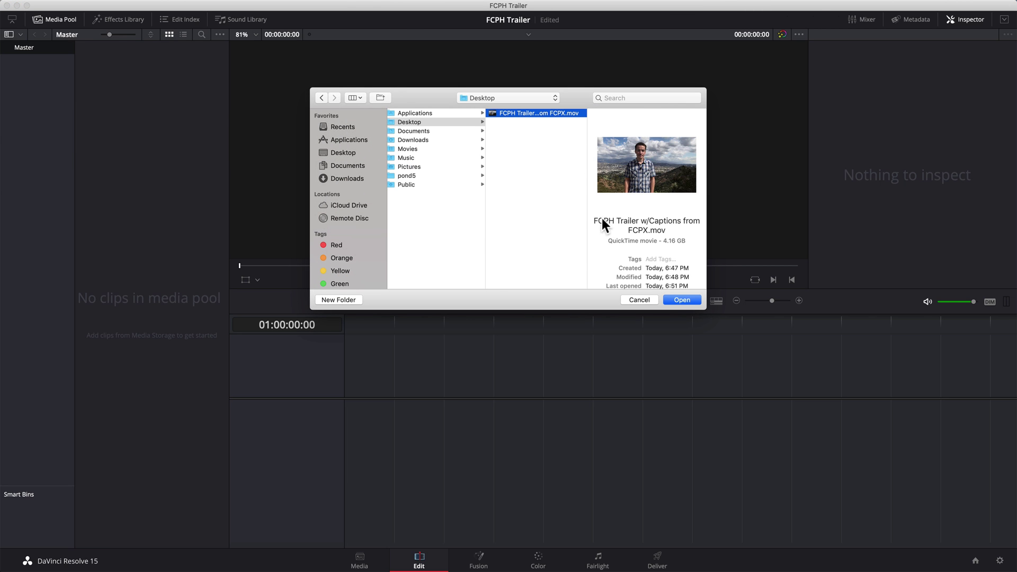
click(683, 300)
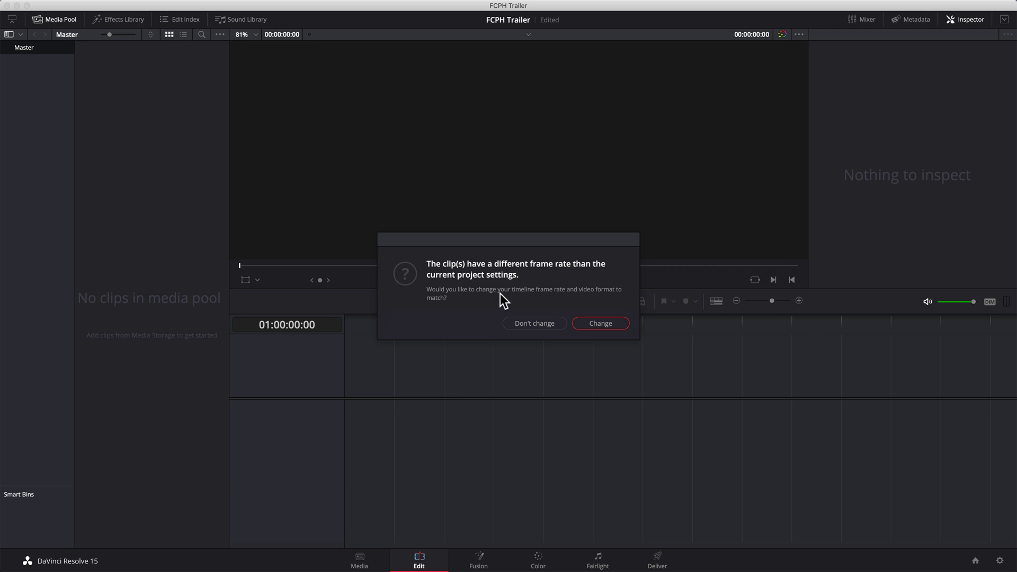
click(602, 323)
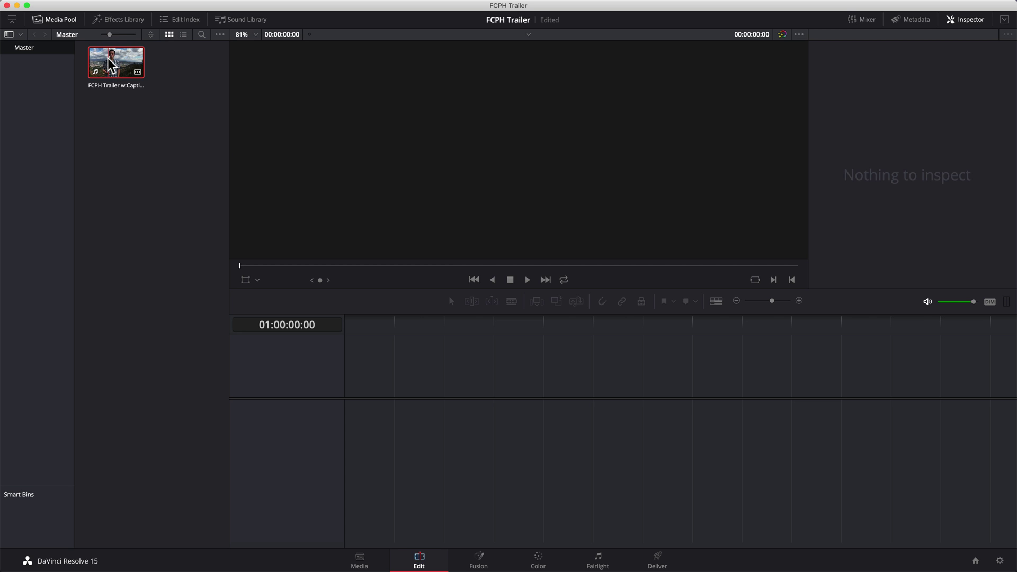
- Add the trailer clip to the timeline so it starts at 01:00:00:00, and minimize the window
drag(111, 64, 557, 451)
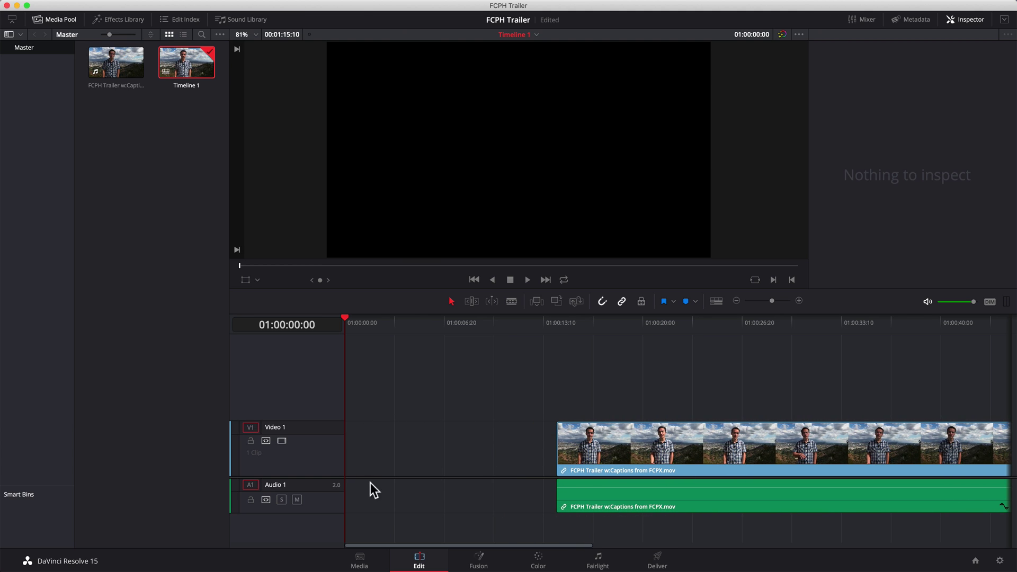
drag(687, 440, 359, 441)
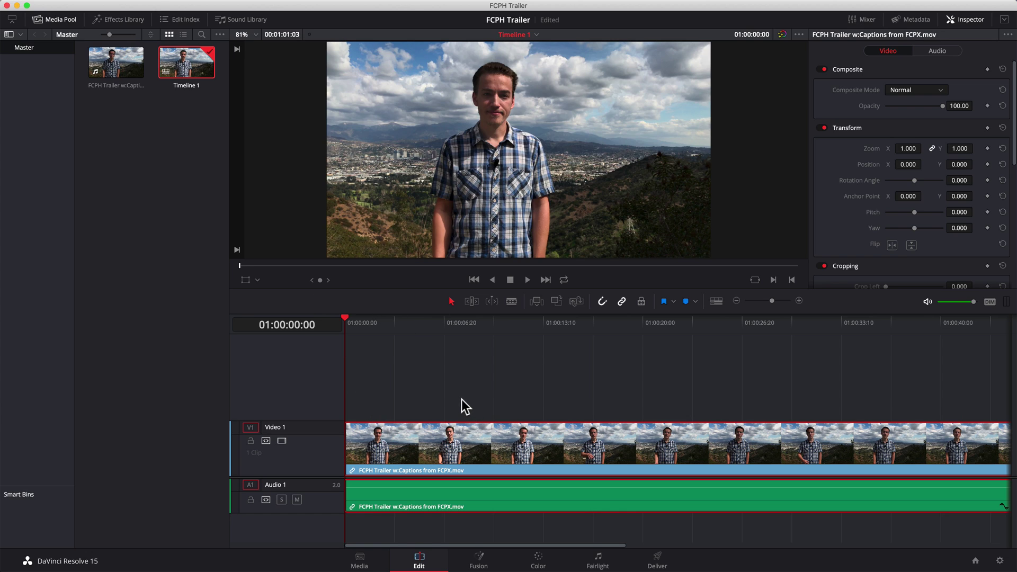
click(16, 5)
- Switch to Final Cut Pro and export the CEA-608 English captions to the Desktop as FCPH Trailer Captions, relative to the timeline
mouse_move(480, 570)
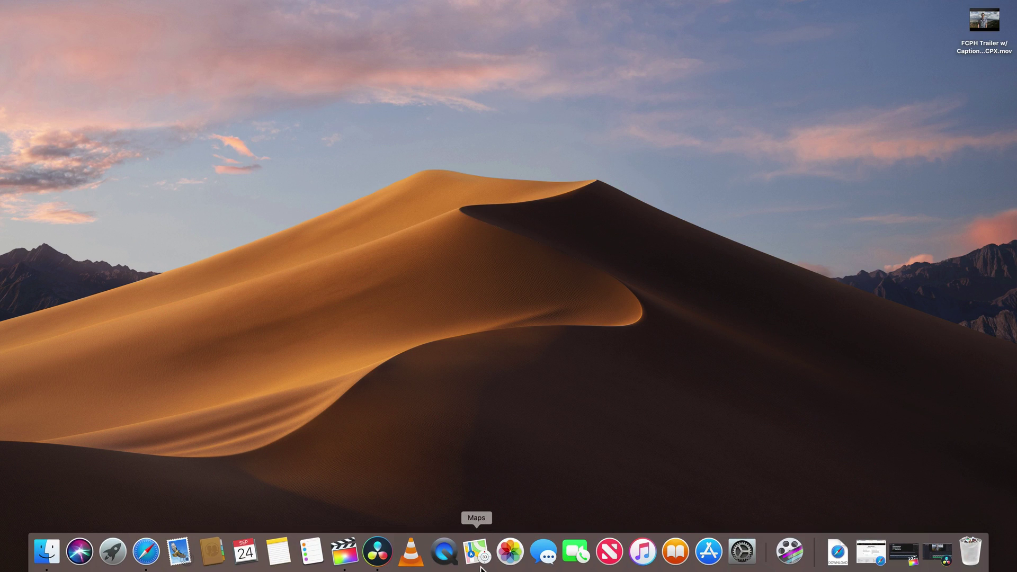
click(343, 557)
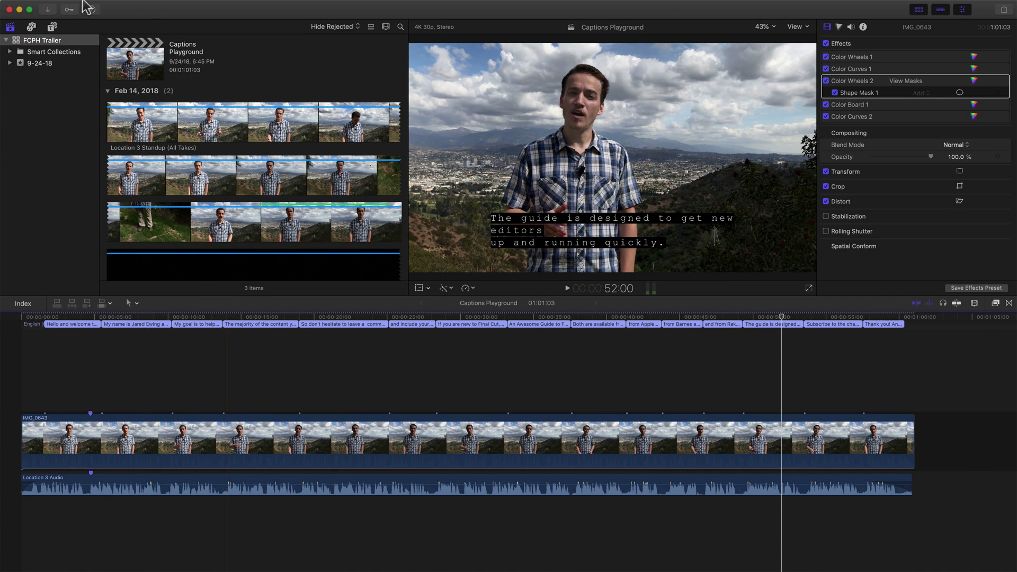
click(85, 6)
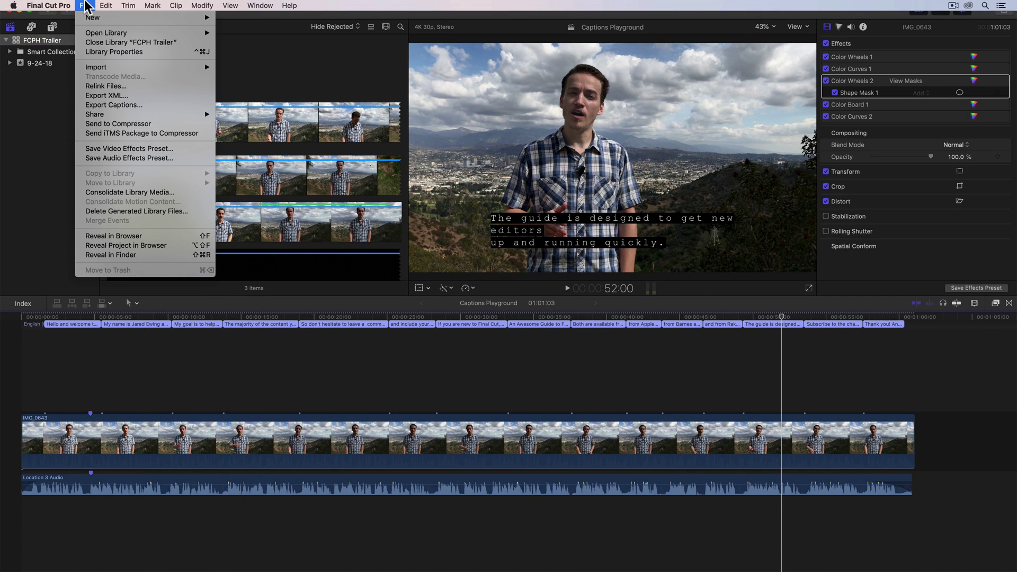
click(148, 105)
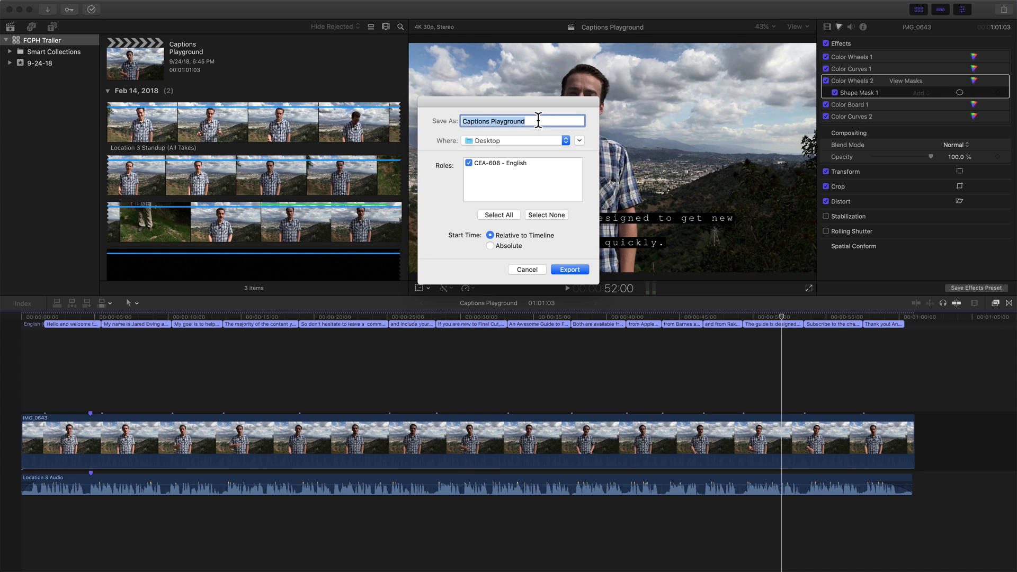
key(Right)
key(super+Right)
key(shift+super+Left)
text(Trailer)
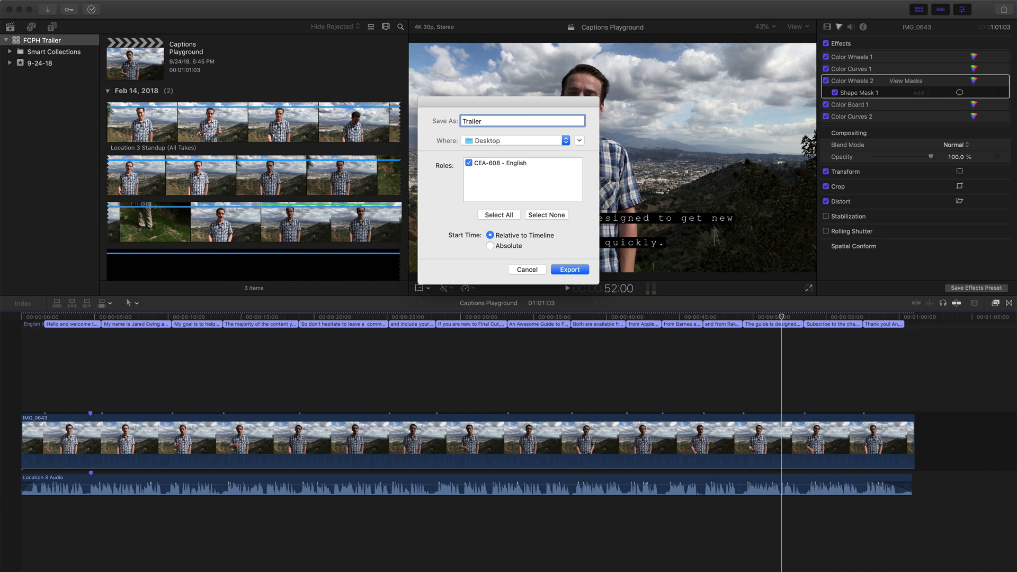
key(Up)
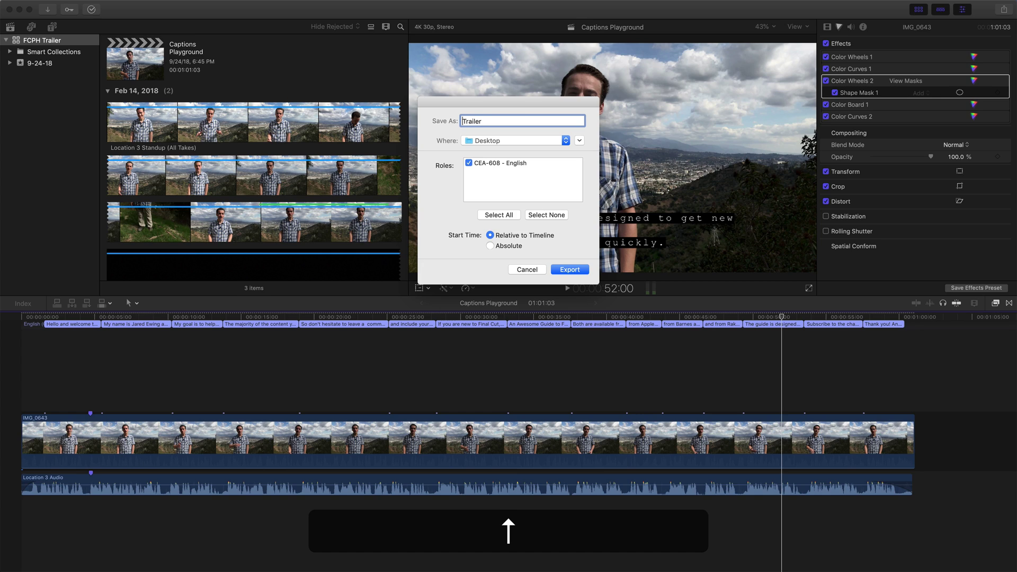
text(FCPH)
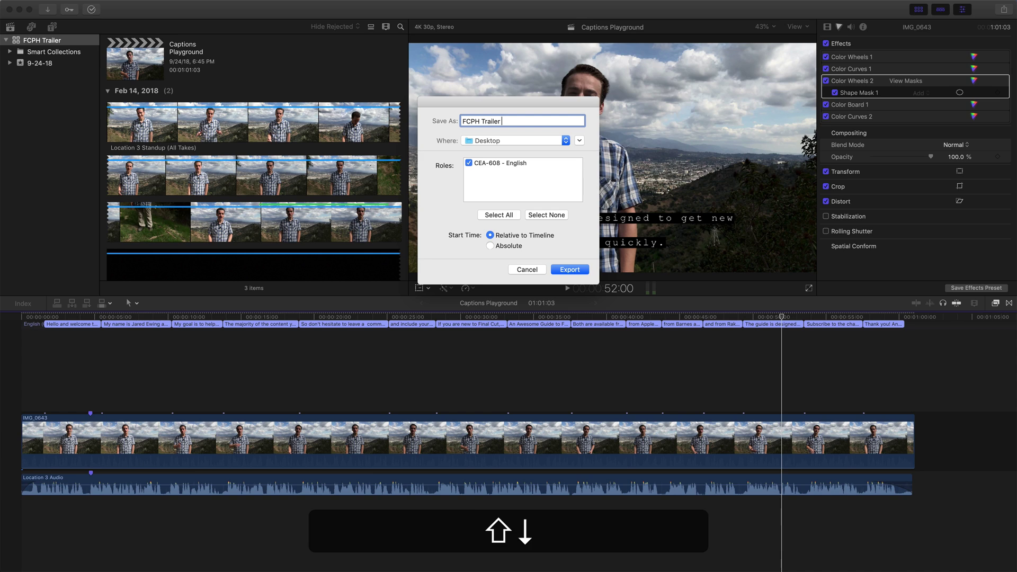
text(Captions)
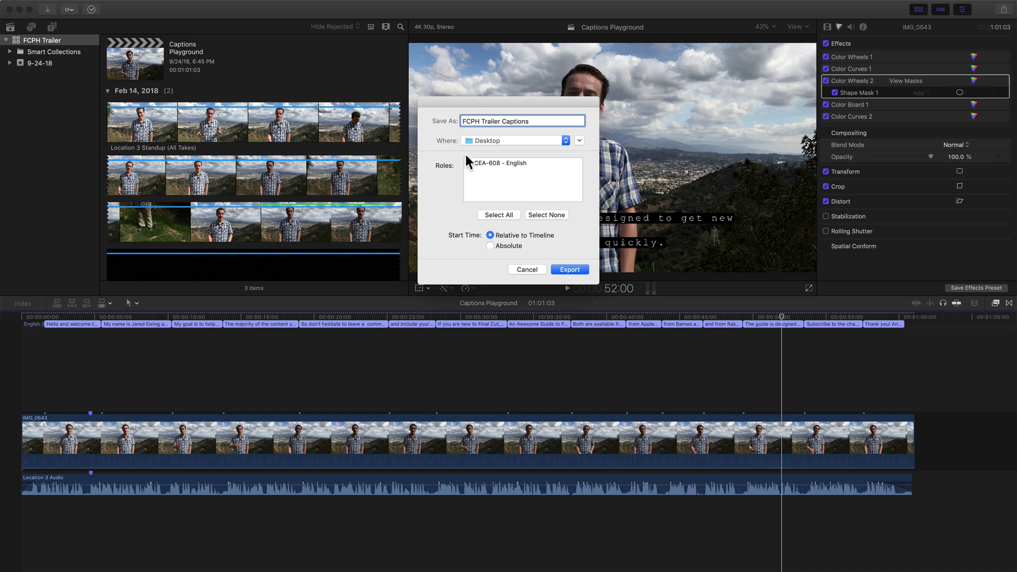
click(568, 271)
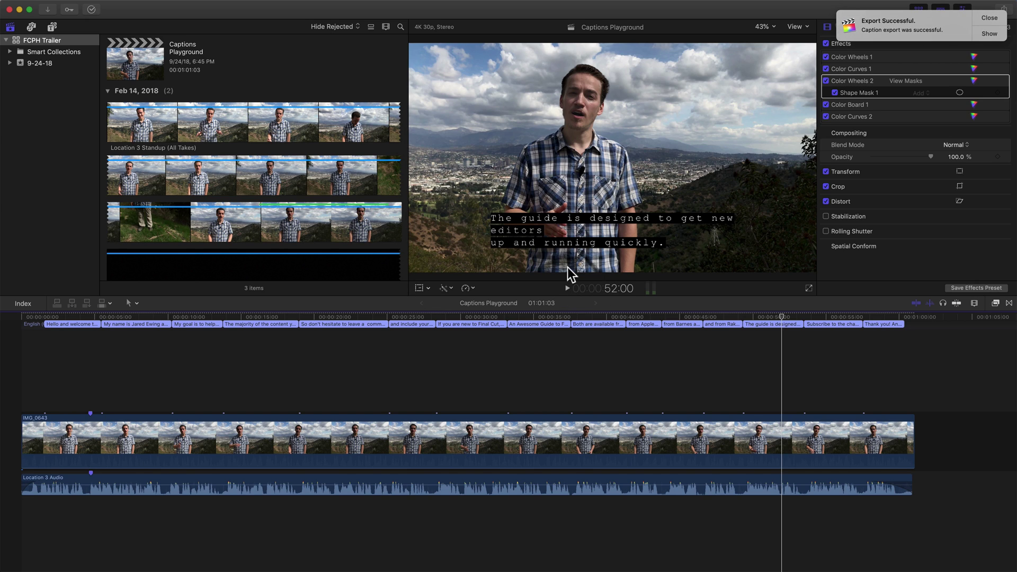
click(989, 19)
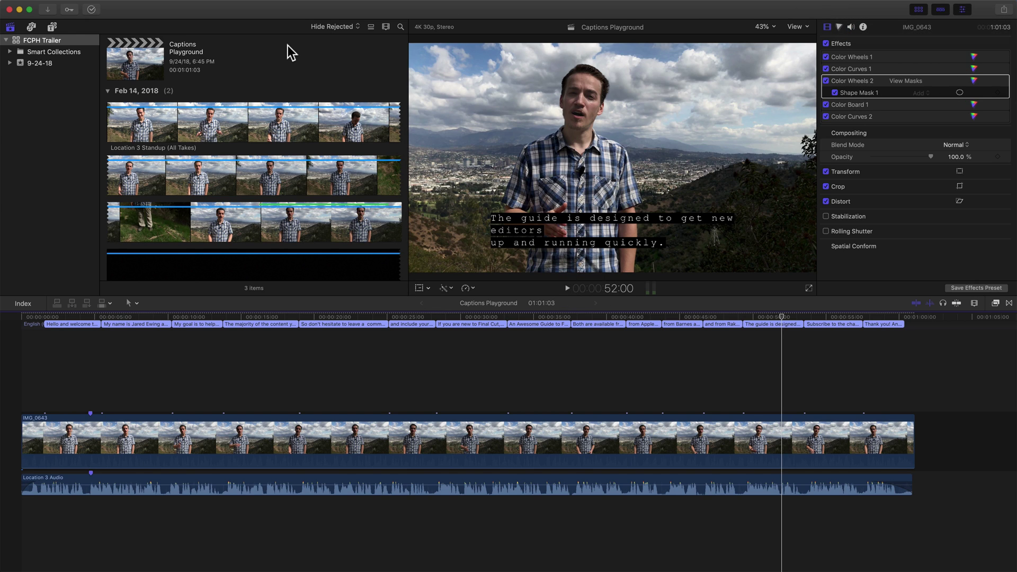
- Minimize Final Cut Pro, switch back to DaVinci Resolve, and move its window down slightly, clear of the menu bar
click(19, 9)
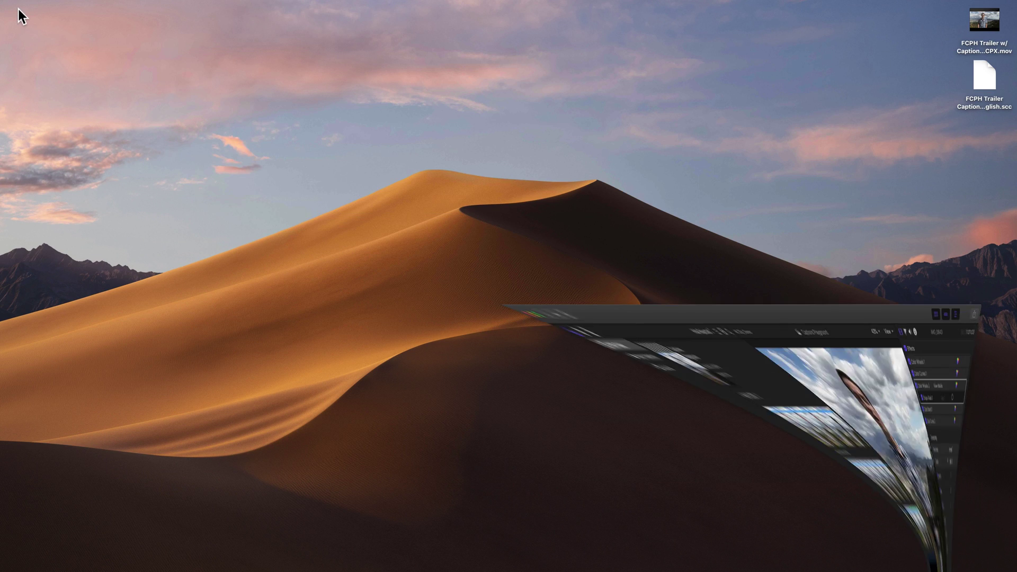
mouse_move(192, 570)
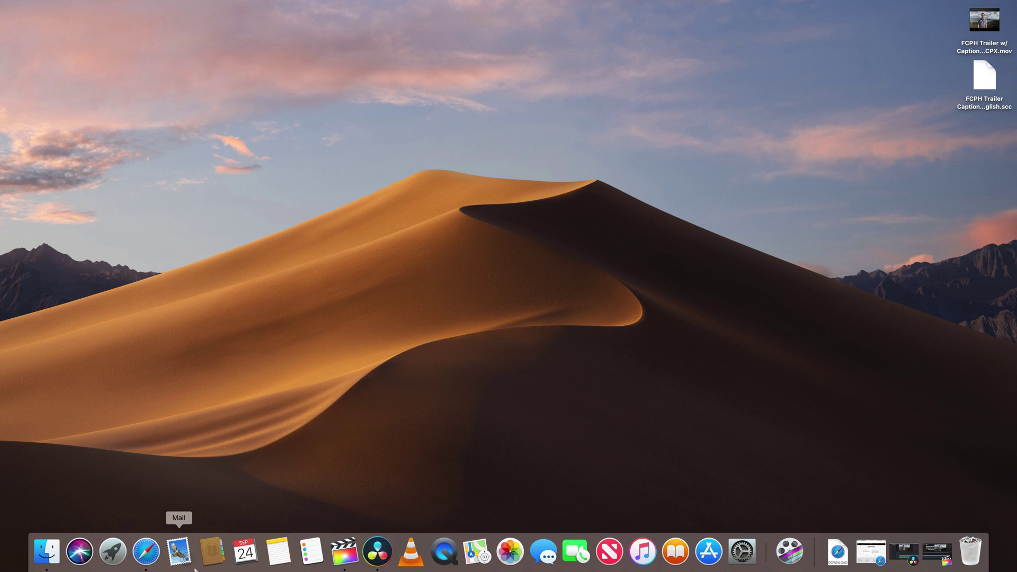
click(904, 552)
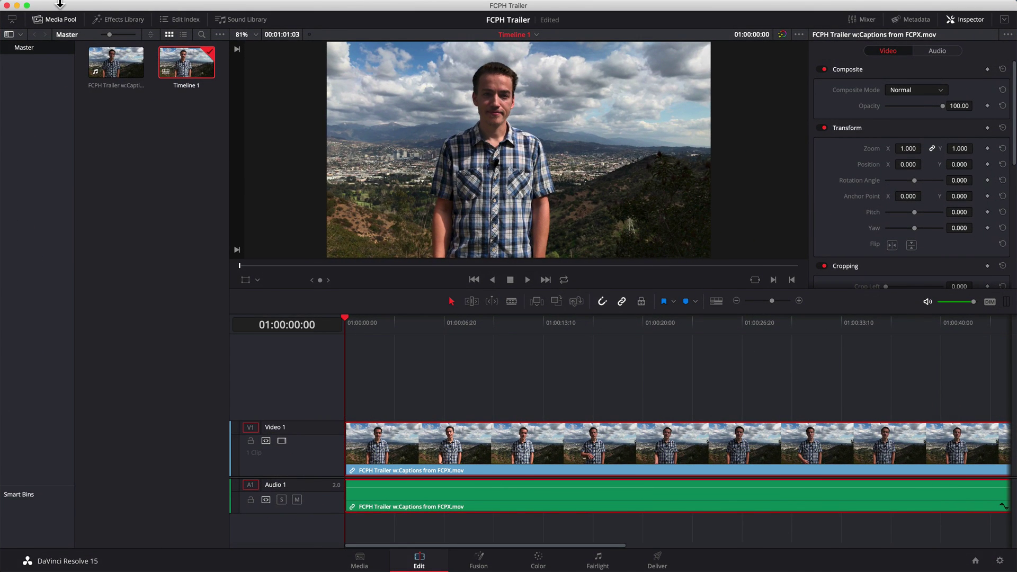
click(102, 233)
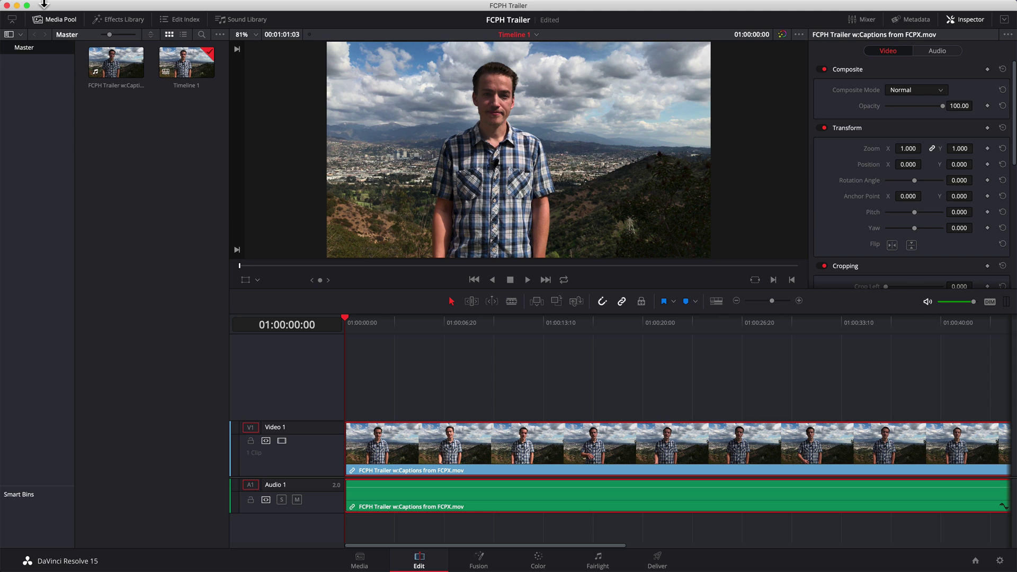
drag(74, 4, 74, 23)
click(73, 9)
click(67, 5)
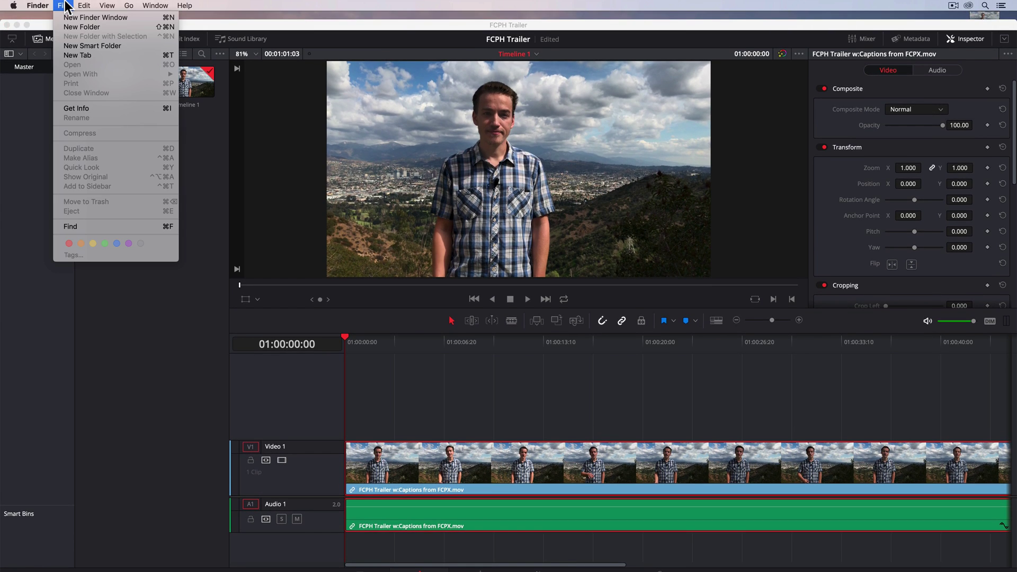
click(67, 5)
click(69, 27)
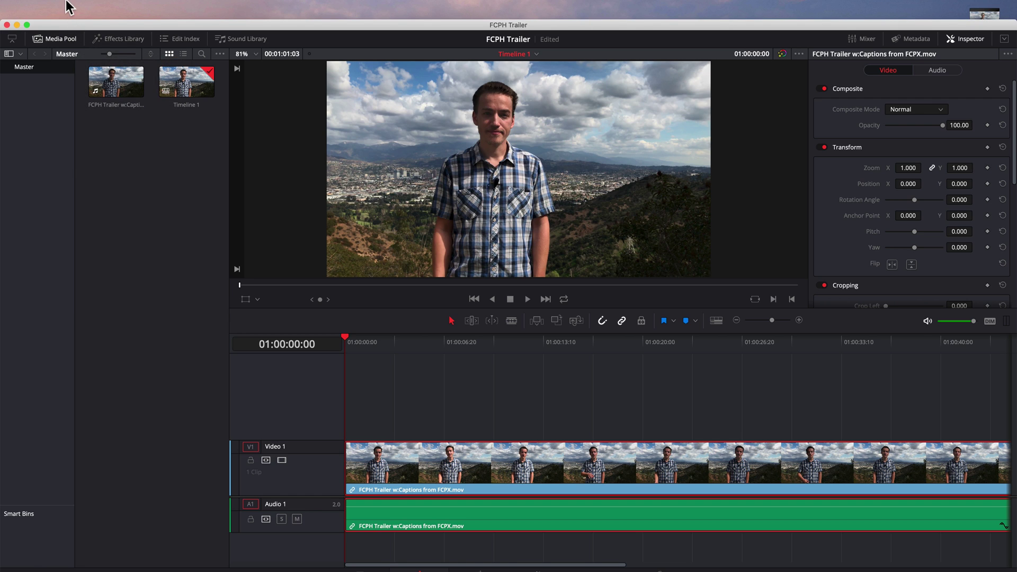
- Try to import the exported English .scc captions file from the Desktop as a subtitle
click(95, 5)
mouse_move(117, 6)
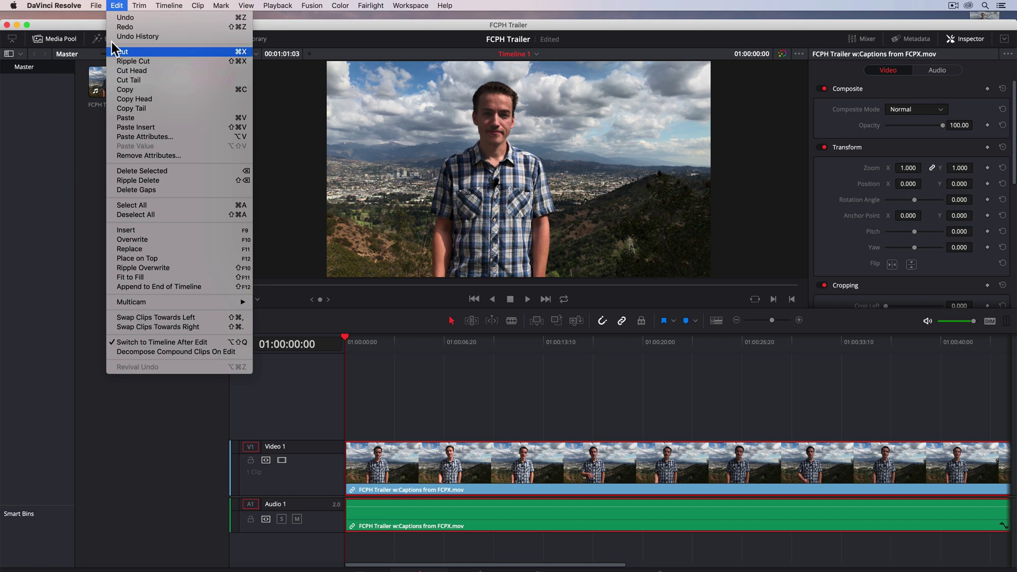
mouse_move(133, 101)
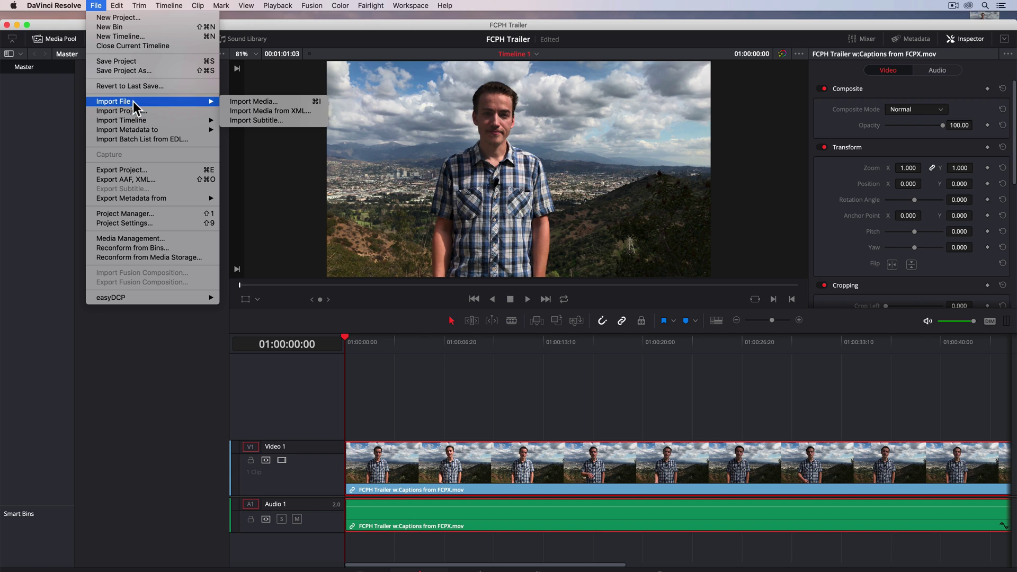
click(266, 120)
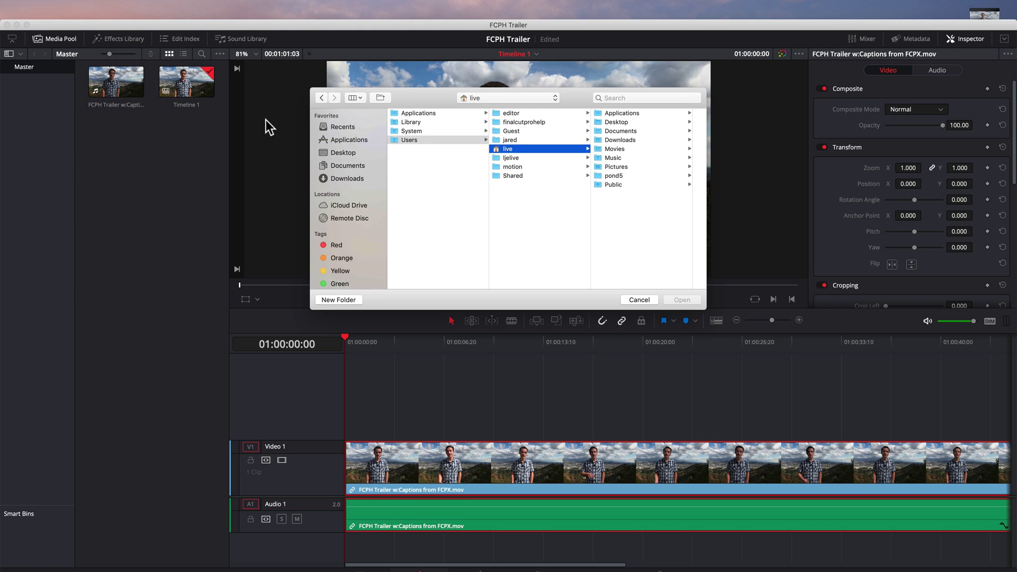
click(621, 123)
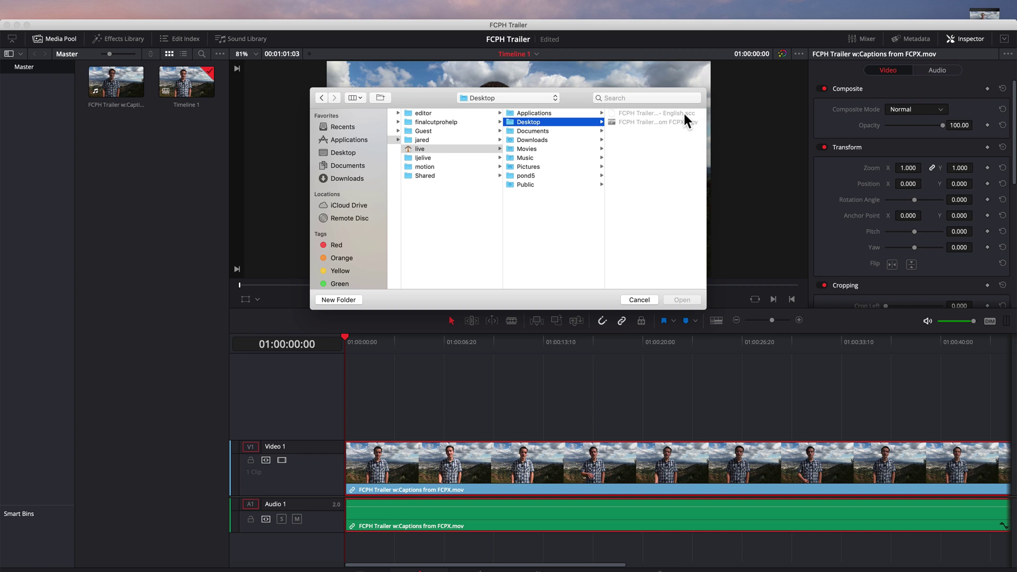
click(643, 299)
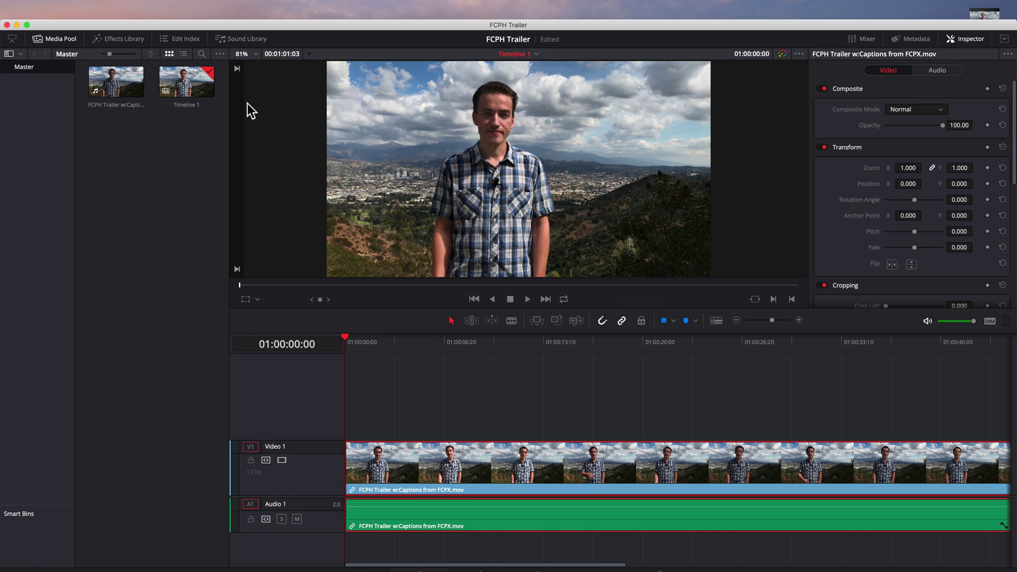
- Minimize the project window, switch to Safari, and search the web for subtitle converter
click(16, 25)
click(146, 553)
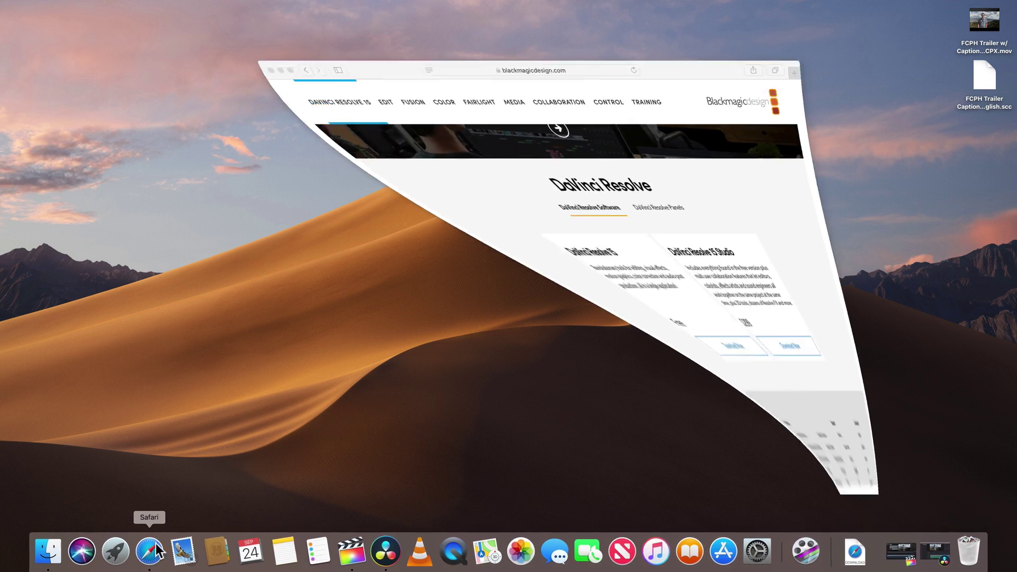
click(533, 32)
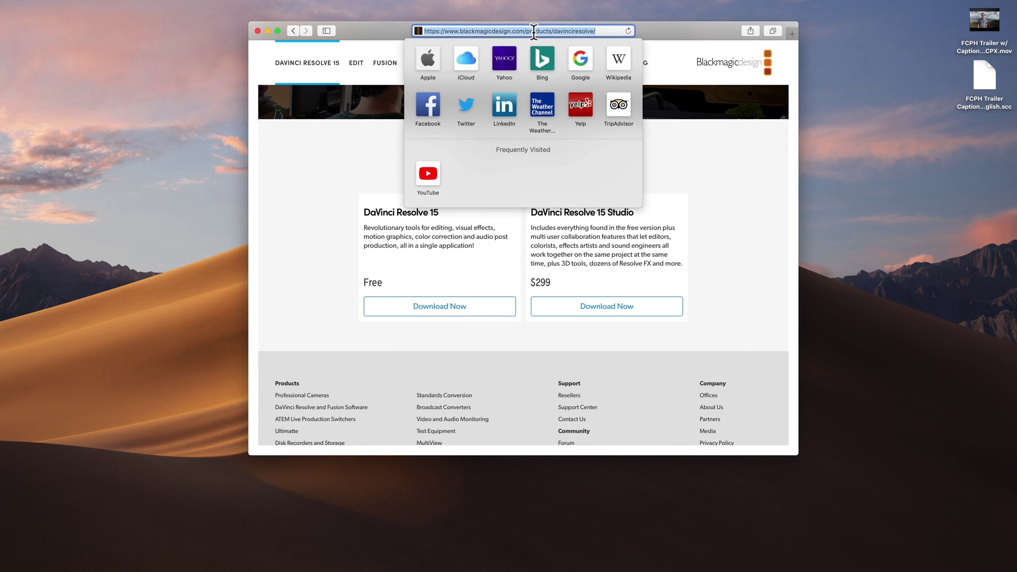
text(sub)
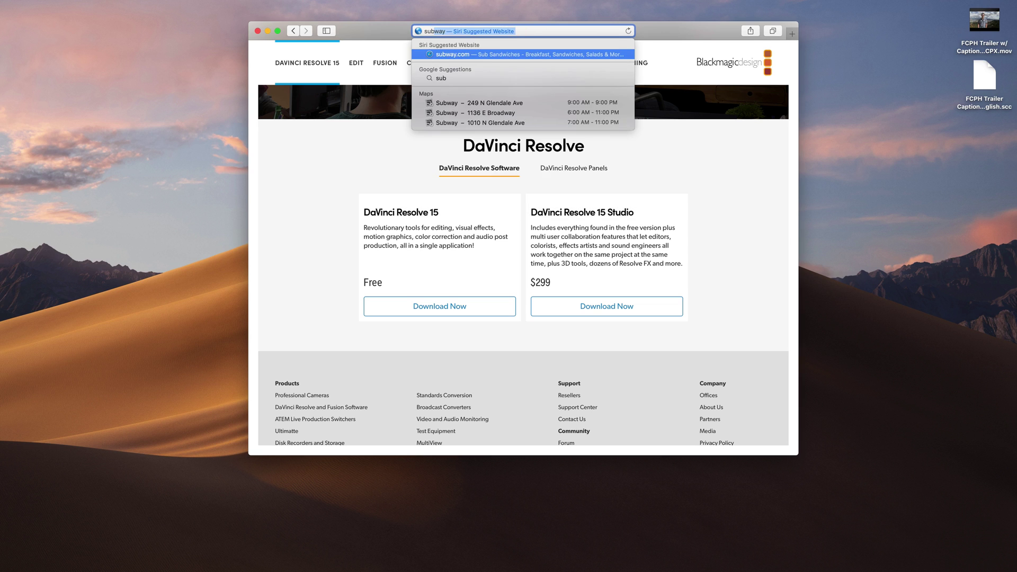
text(tile co)
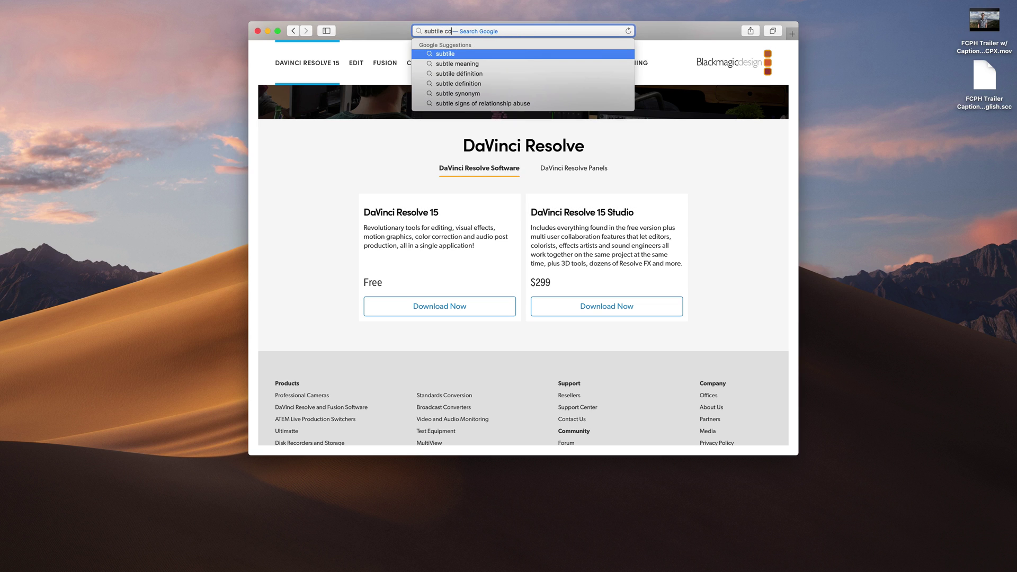
text(nver)
key(Return)
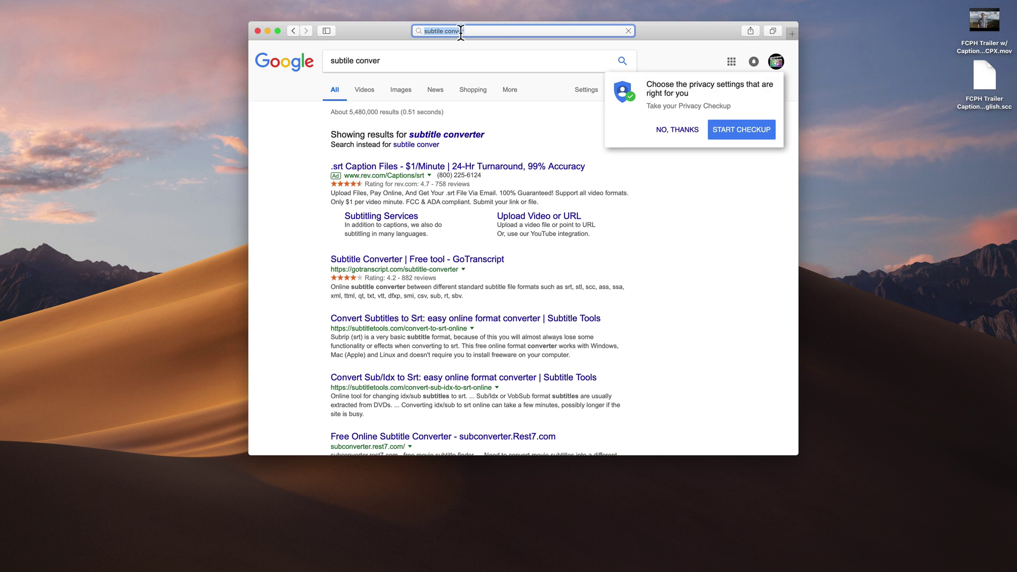
click(467, 129)
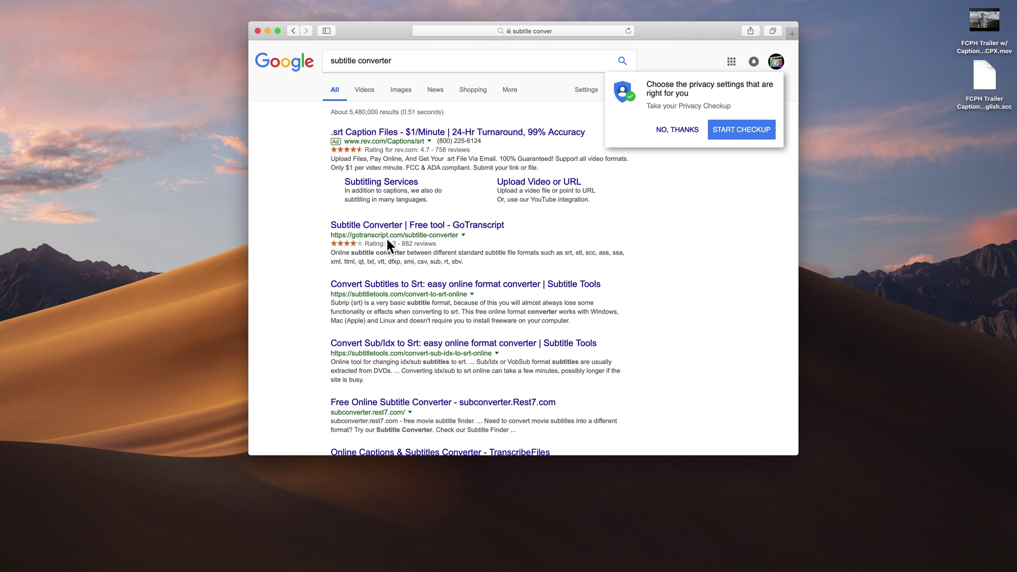
- Open GoTranscript's free Subtitle Converter and upload FCPH Trailer Captions - CEA-608 - English.scc from the Desktop
click(397, 228)
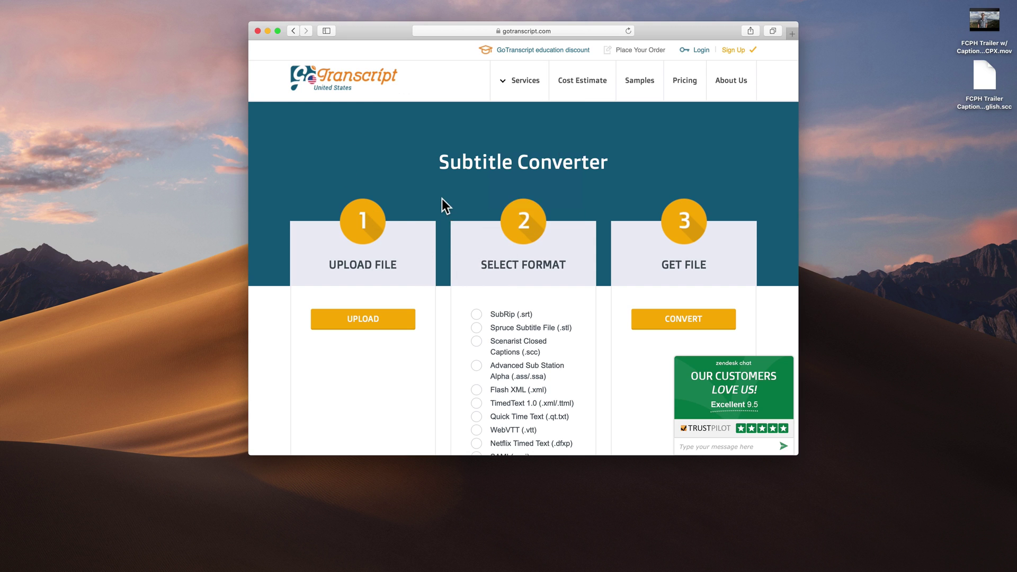
drag(798, 455, 945, 570)
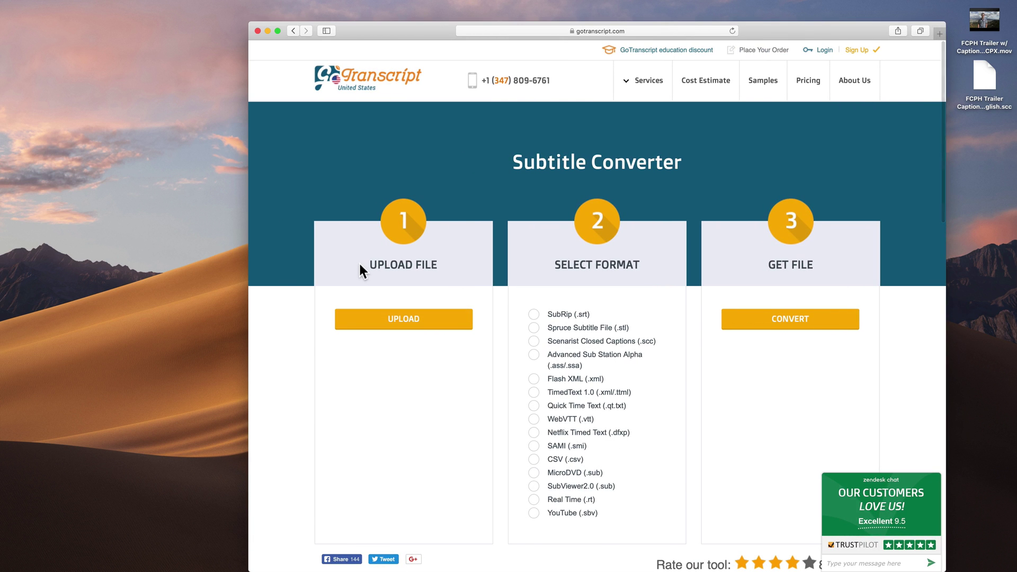
click(400, 312)
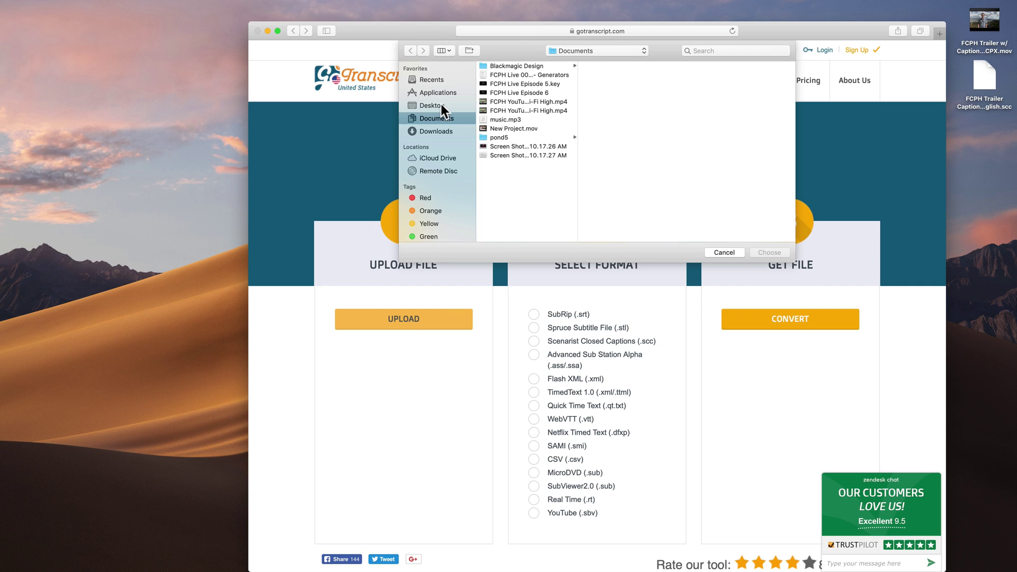
click(442, 105)
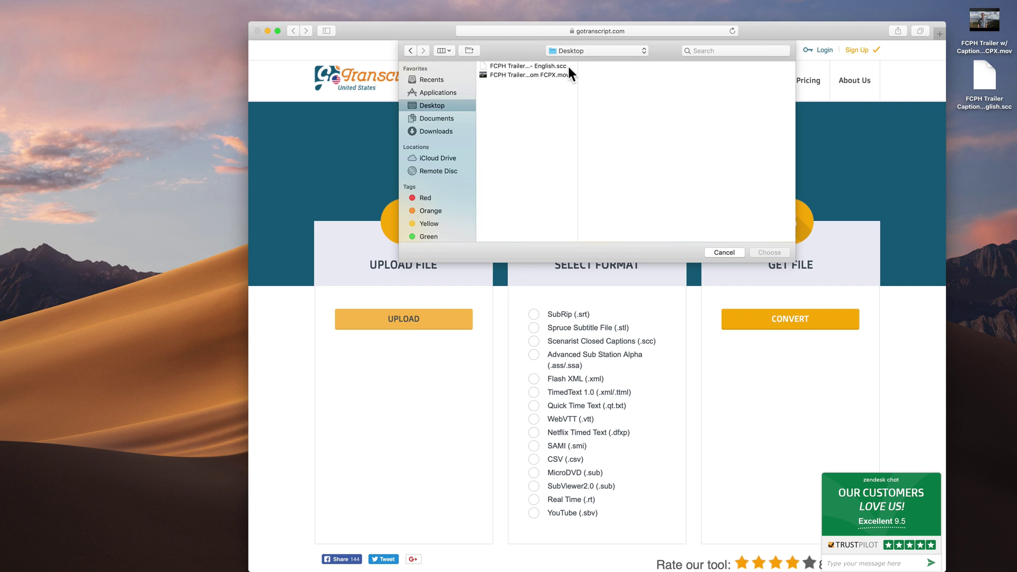
click(549, 65)
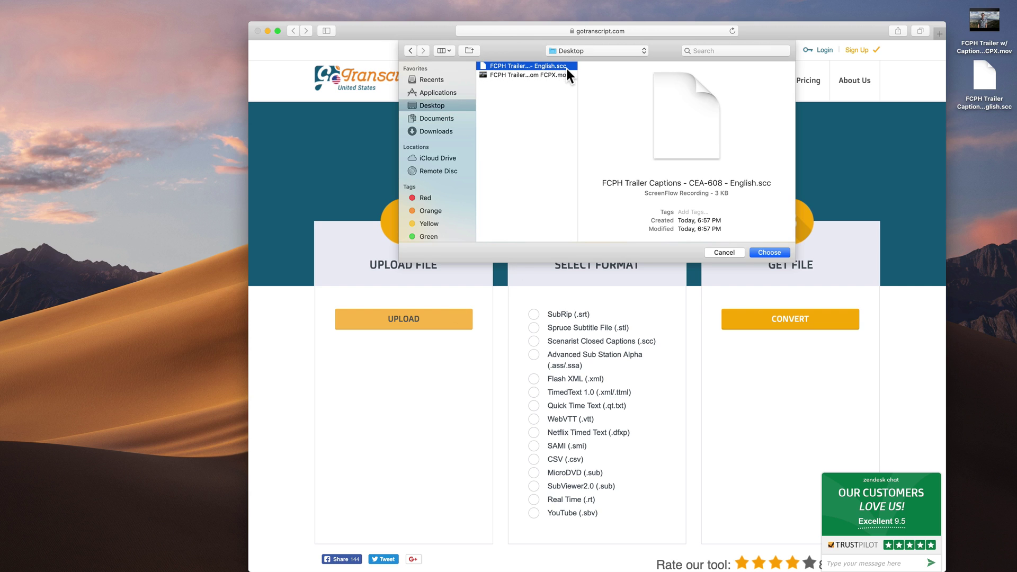
click(768, 252)
- Convert the uploaded captions to SubRip (.srt) format and close the text file that opens
click(536, 315)
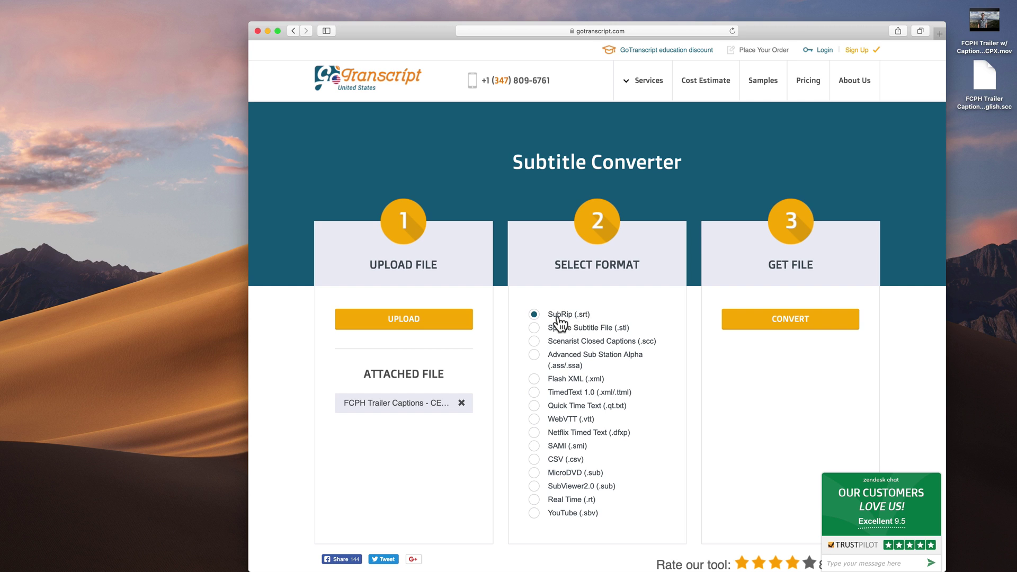
click(790, 324)
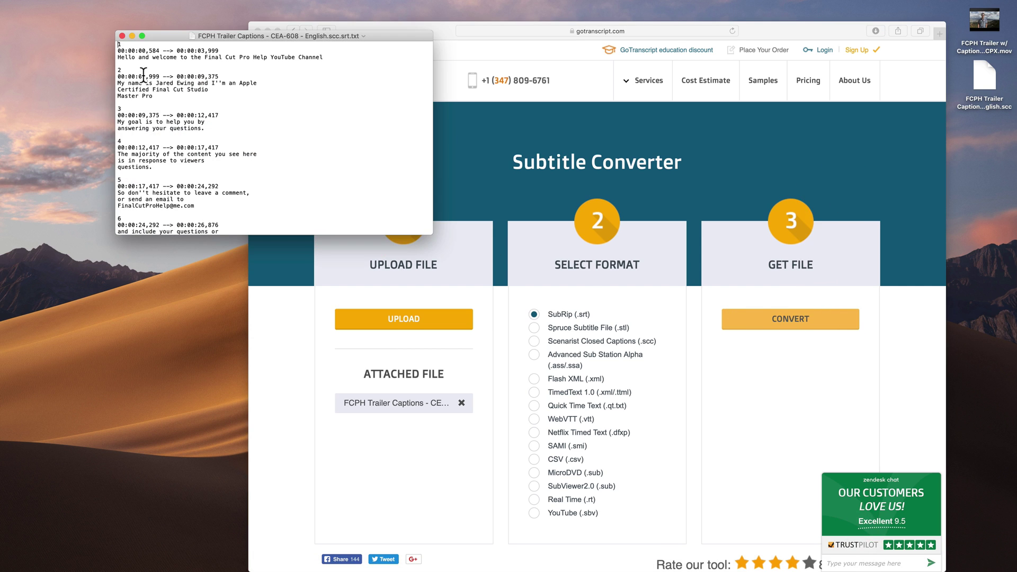
click(122, 36)
- Locate the converted captions file in Finder, move it to the Desktop, and close the Finder and Safari windows
click(876, 30)
click(951, 72)
drag(457, 133, 1002, 170)
click(324, 94)
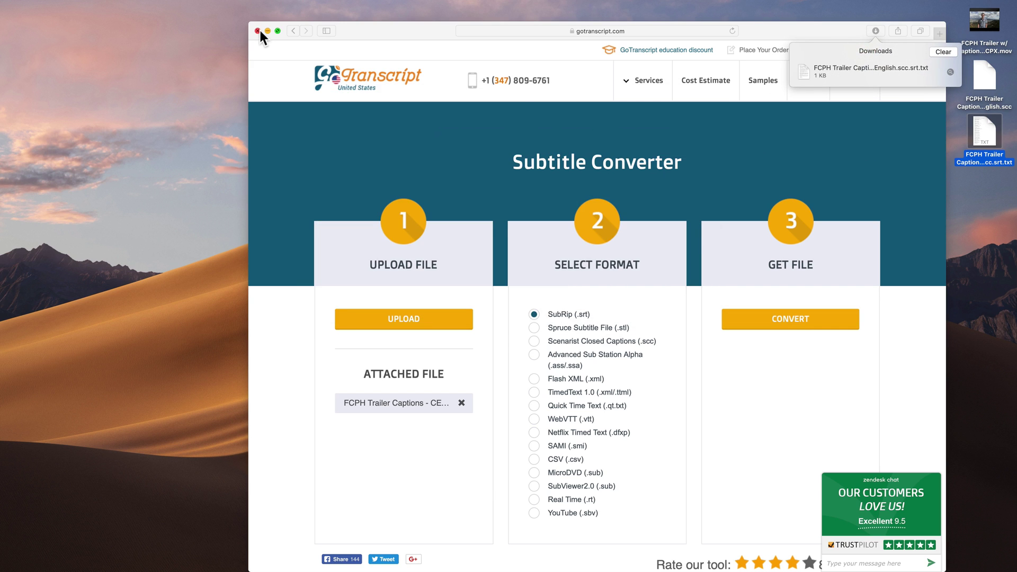
click(258, 31)
click(446, 226)
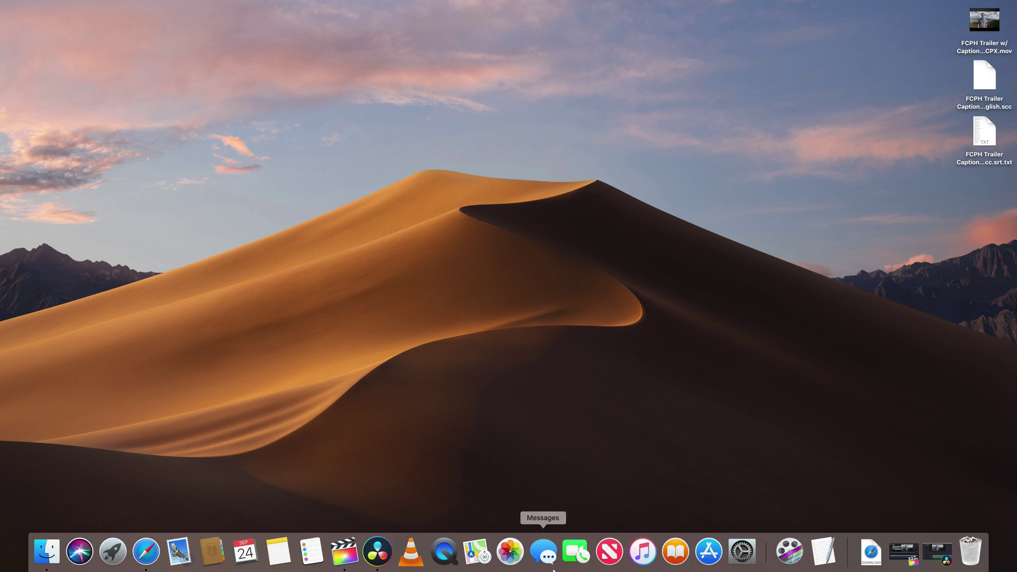
- Switch to DaVinci Resolve and try to import the converted .srt.txt captions from the Desktop as a subtitle
click(377, 554)
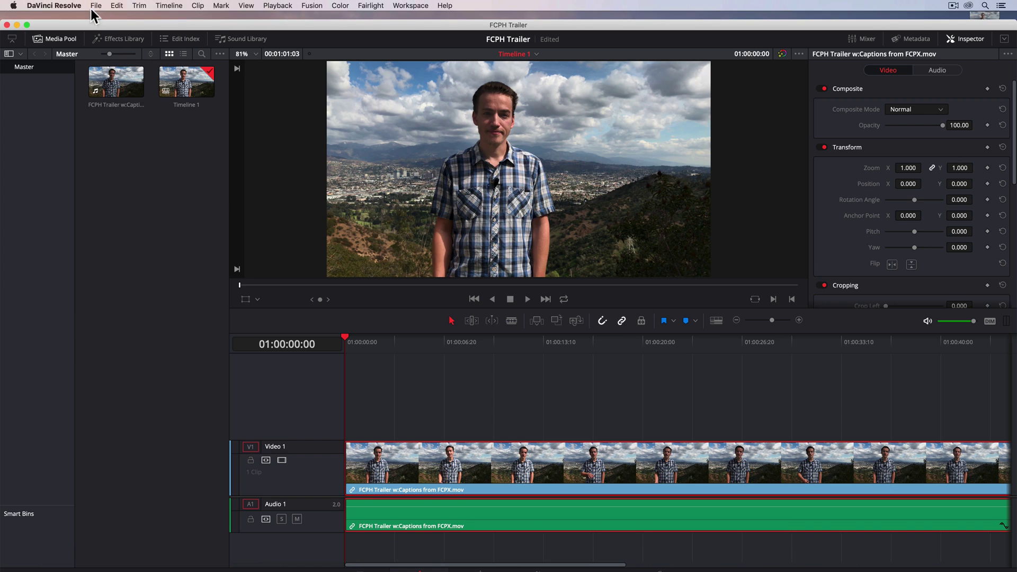
click(96, 6)
mouse_move(132, 102)
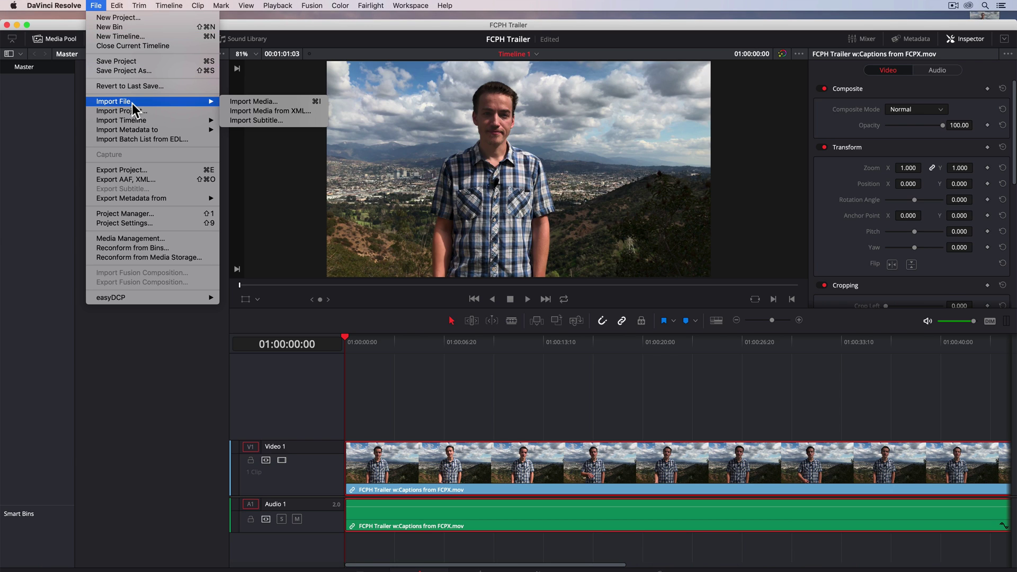
click(265, 119)
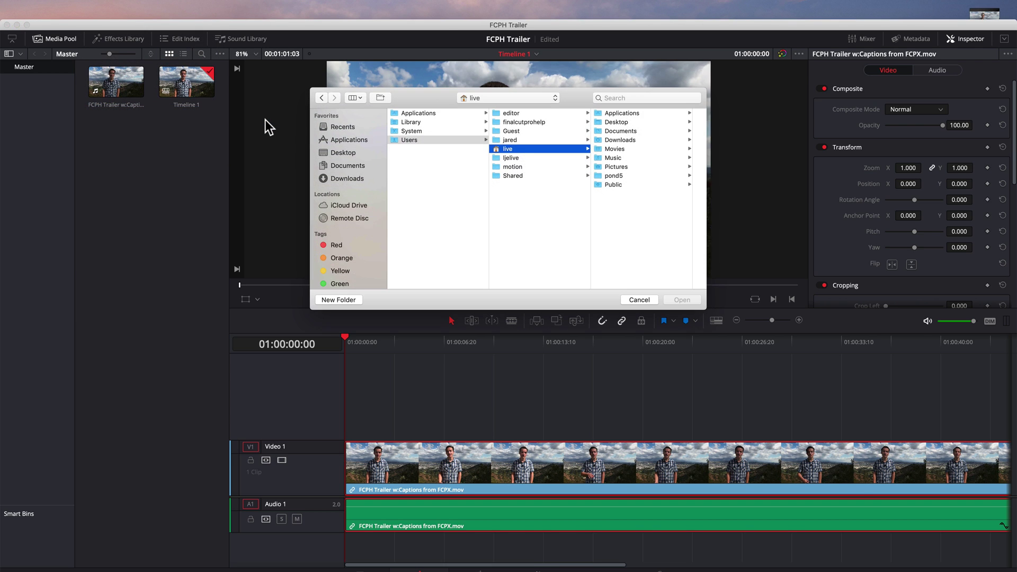
click(641, 121)
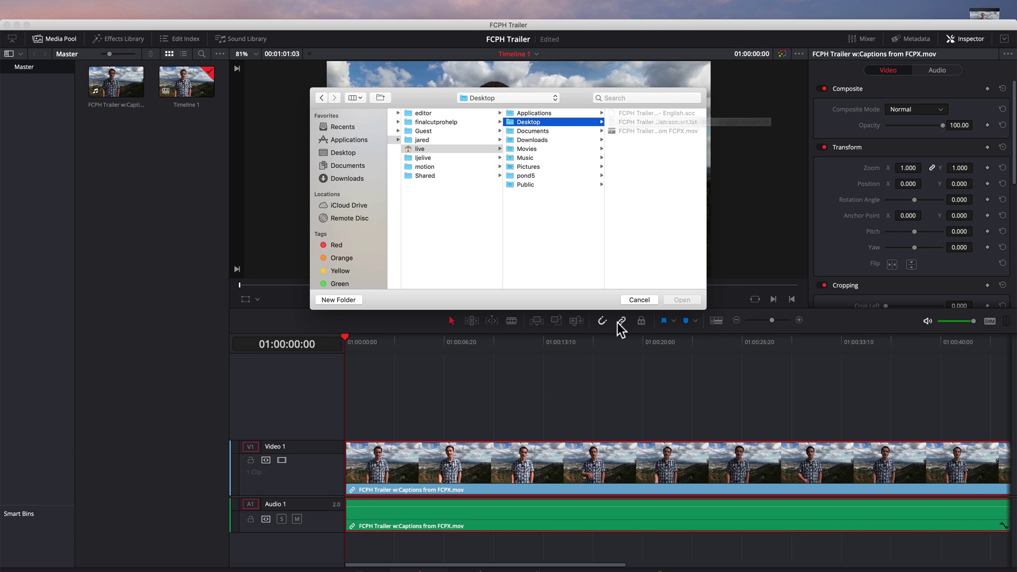
click(638, 300)
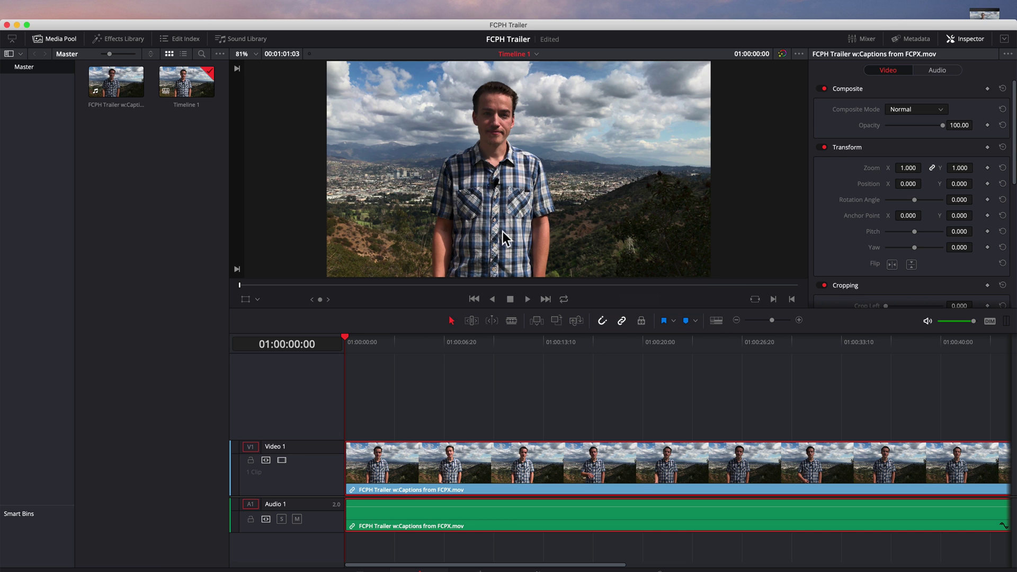
- Minimize the project window and rename the converted captions file on the Desktop to end in .srt, accepting the extension change
click(16, 25)
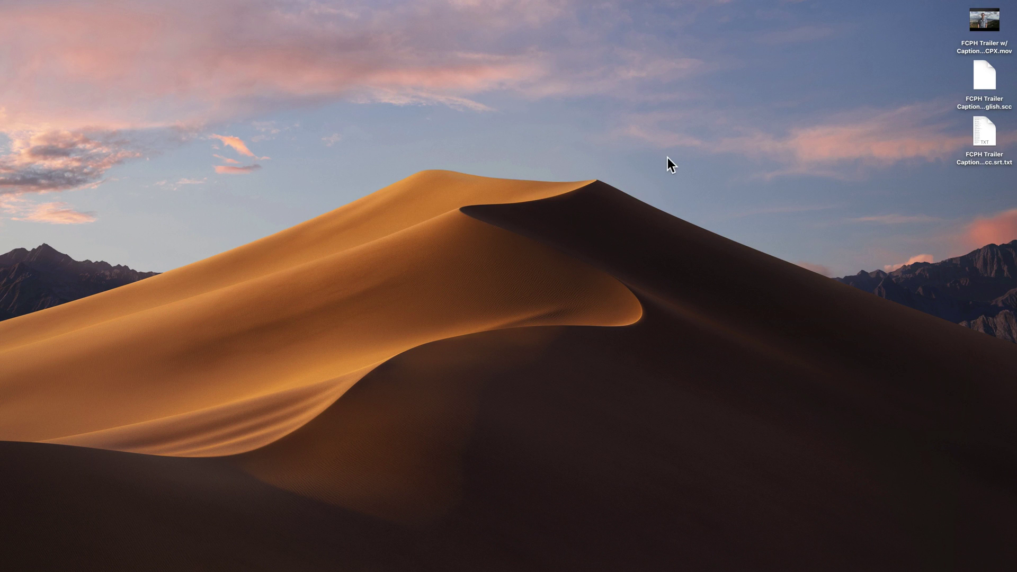
click(984, 159)
click(1003, 162)
click(1002, 169)
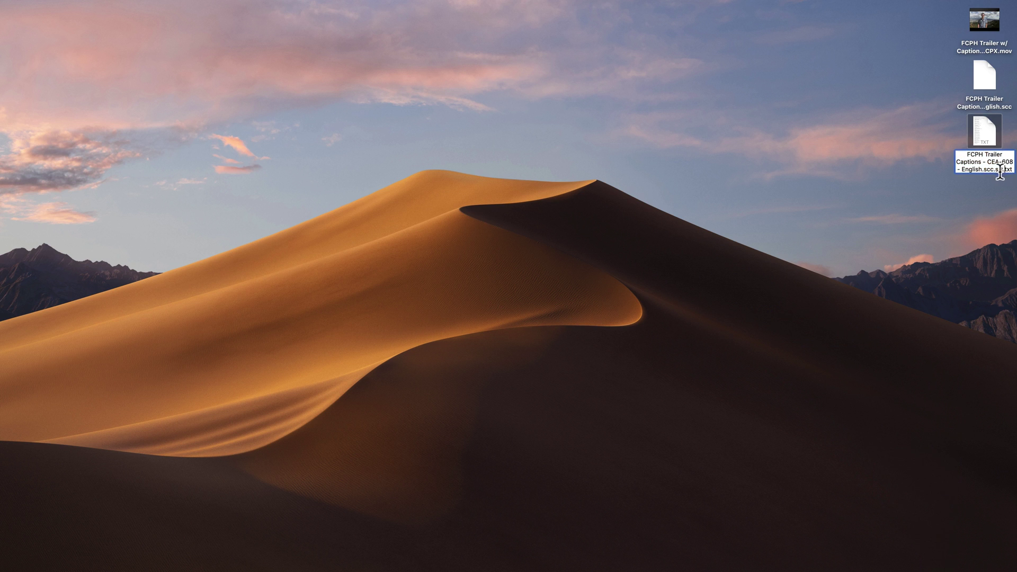
drag(1004, 170, 1015, 172)
key(BackSpace)
key(Return)
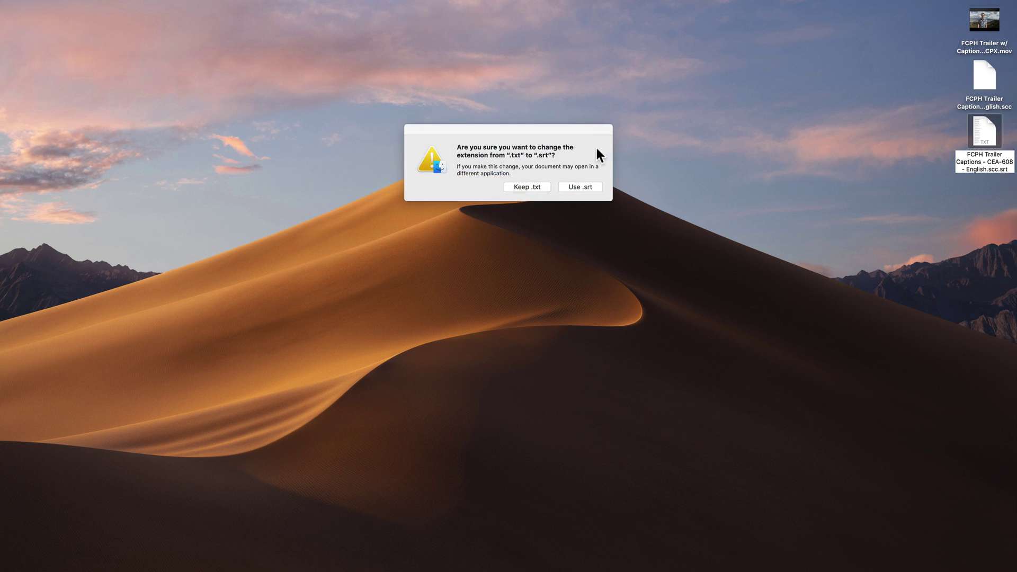
click(583, 189)
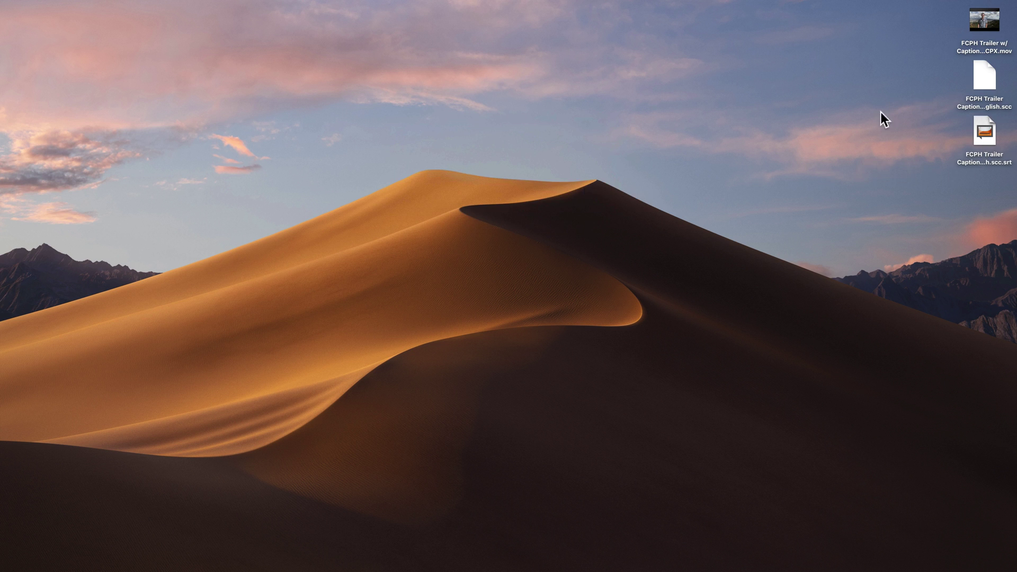
- Examine the renamed captions file's kind, source, name and extension in its info window, and close the window
click(996, 138)
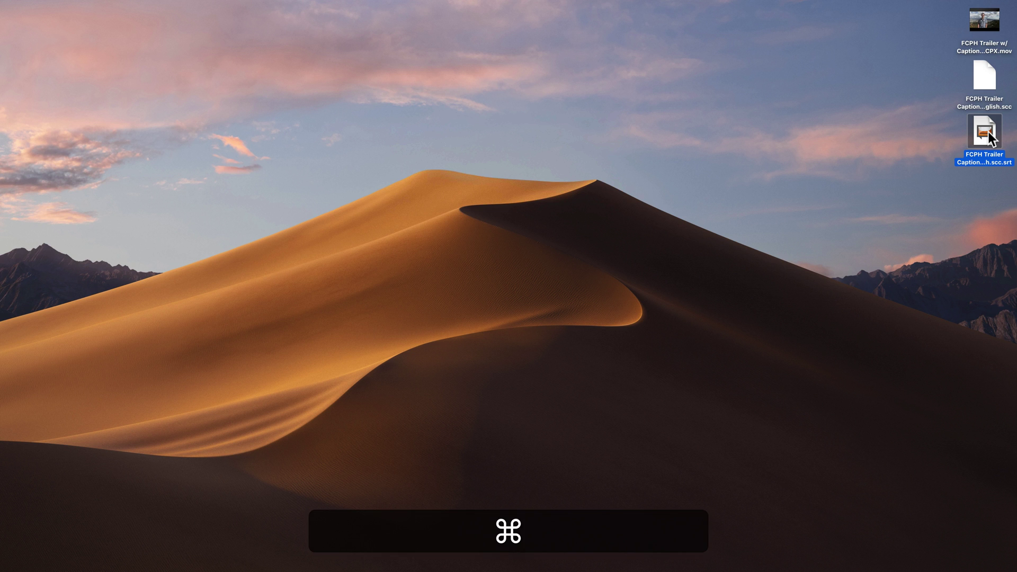
key(super+i)
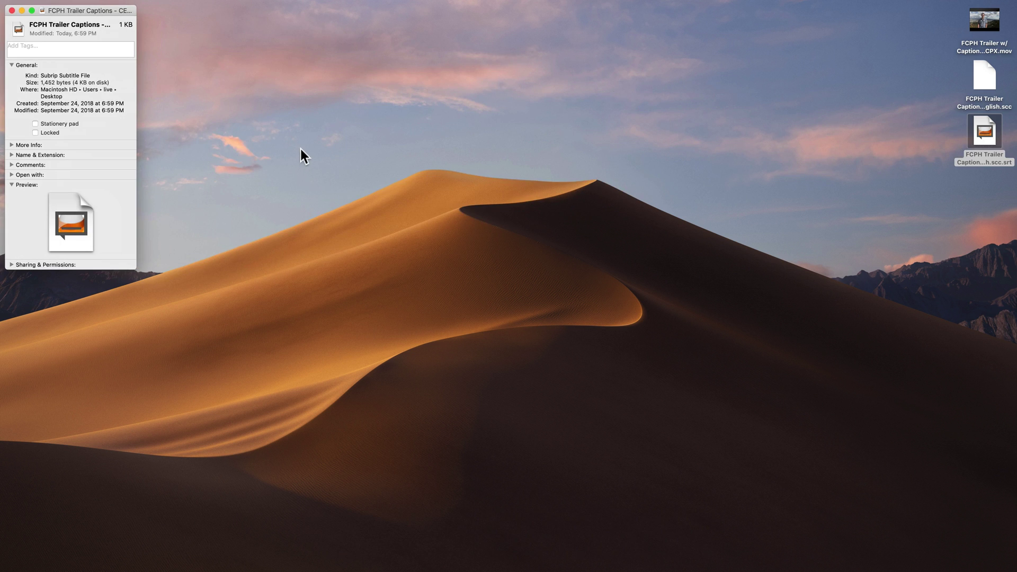
click(11, 144)
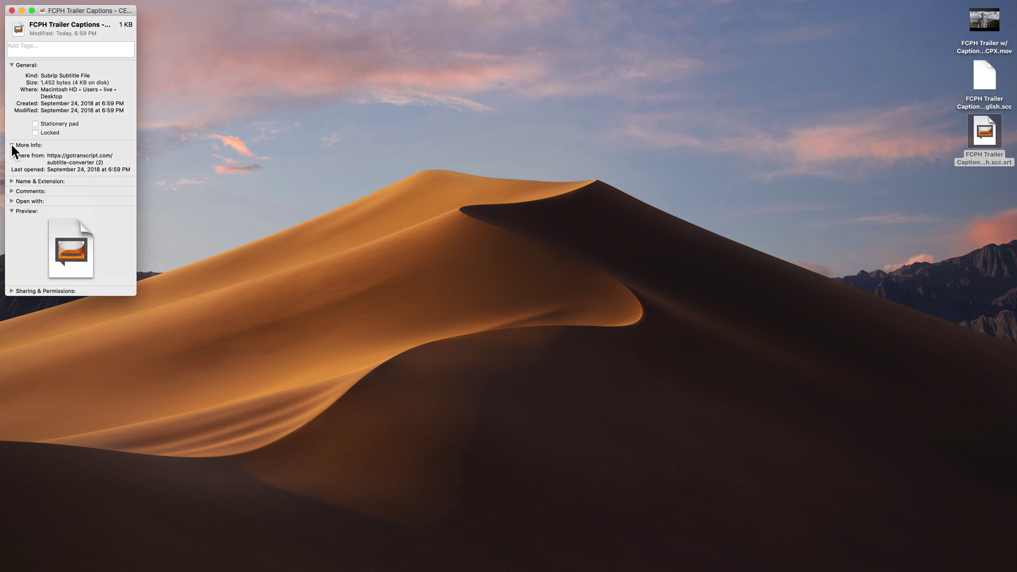
click(11, 182)
drag(68, 195, 163, 195)
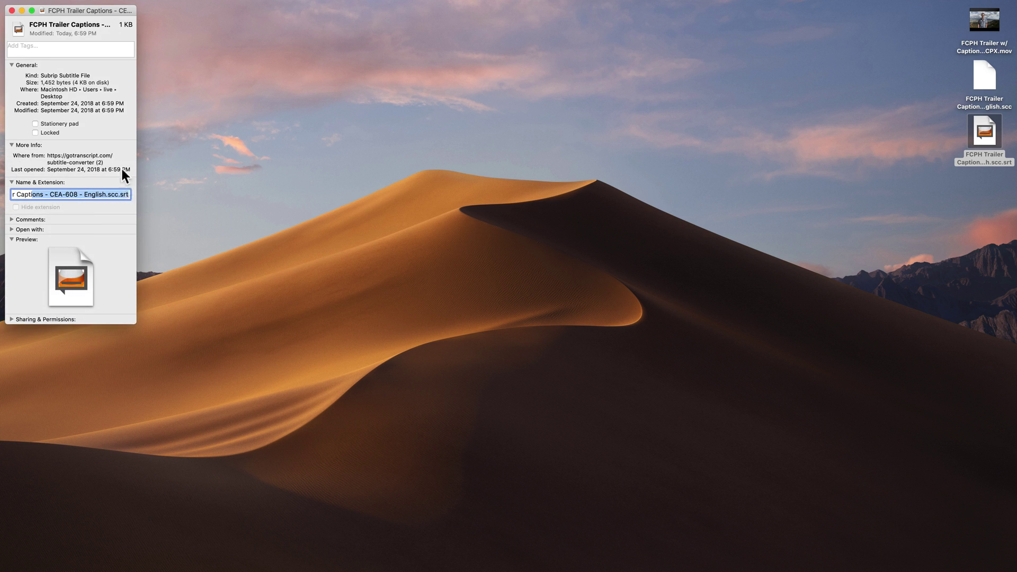
click(11, 10)
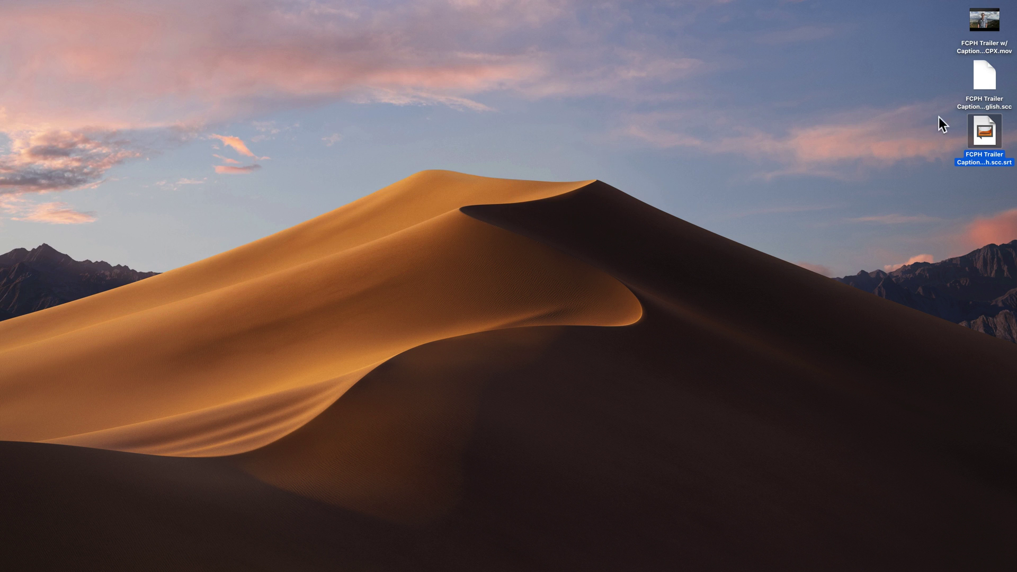
- Switch to DaVinci Resolve and import "FCPH Trailer Captions - CEA-608 - English.scc.srt" from the Desktop as a subtitle
click(932, 554)
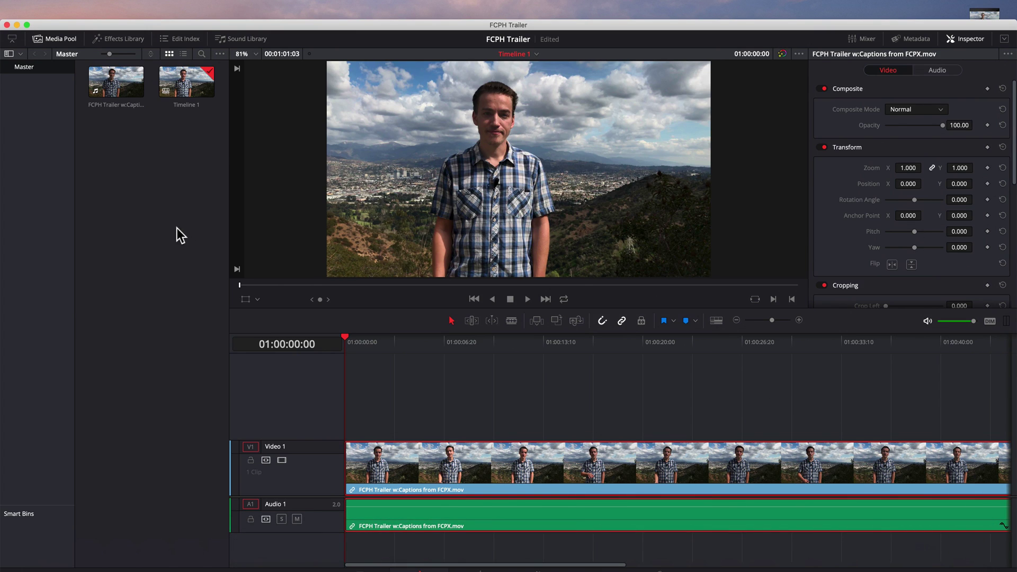
click(74, 7)
click(72, 24)
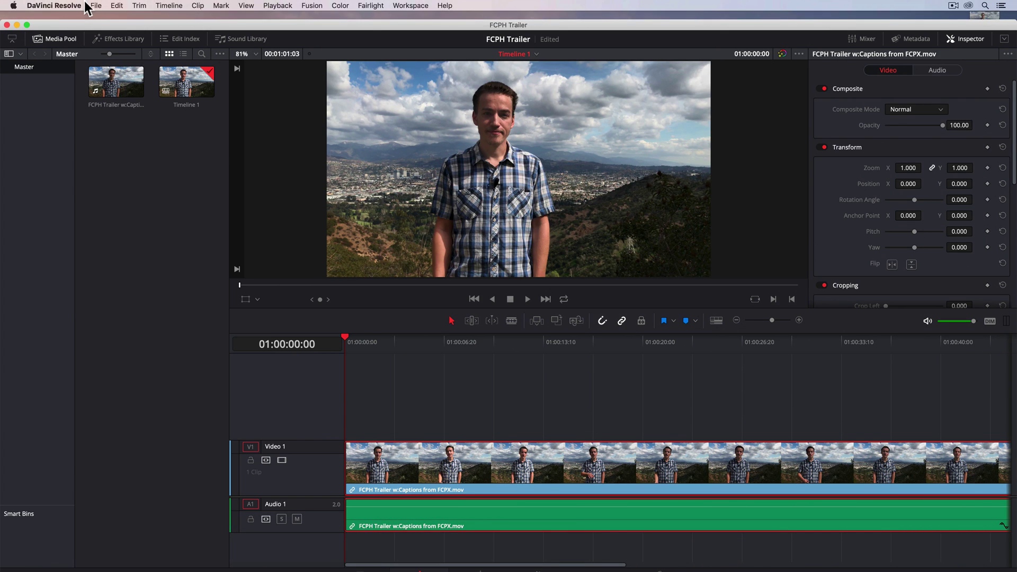
click(96, 7)
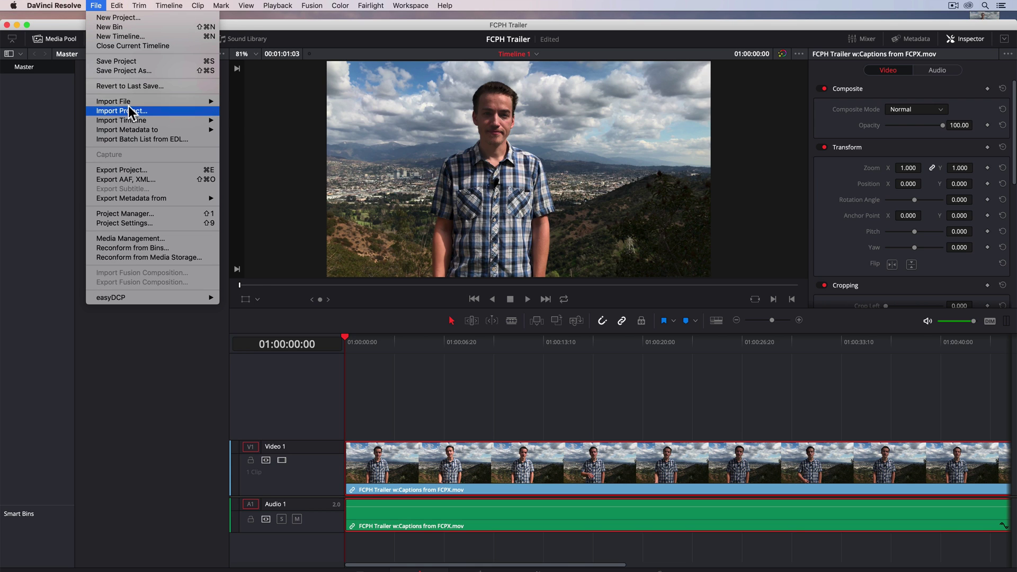
mouse_move(130, 104)
click(272, 120)
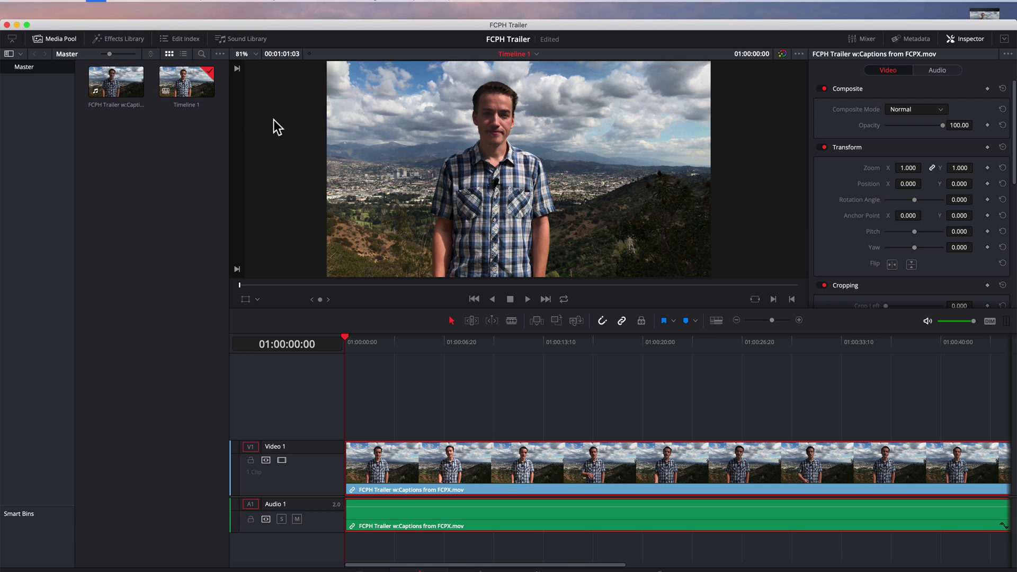
click(644, 123)
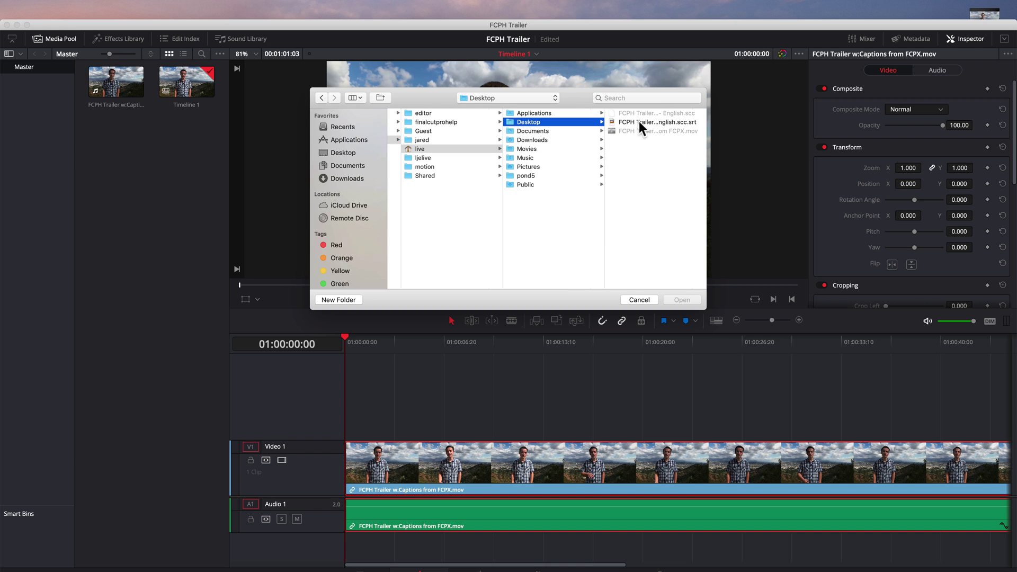
click(645, 123)
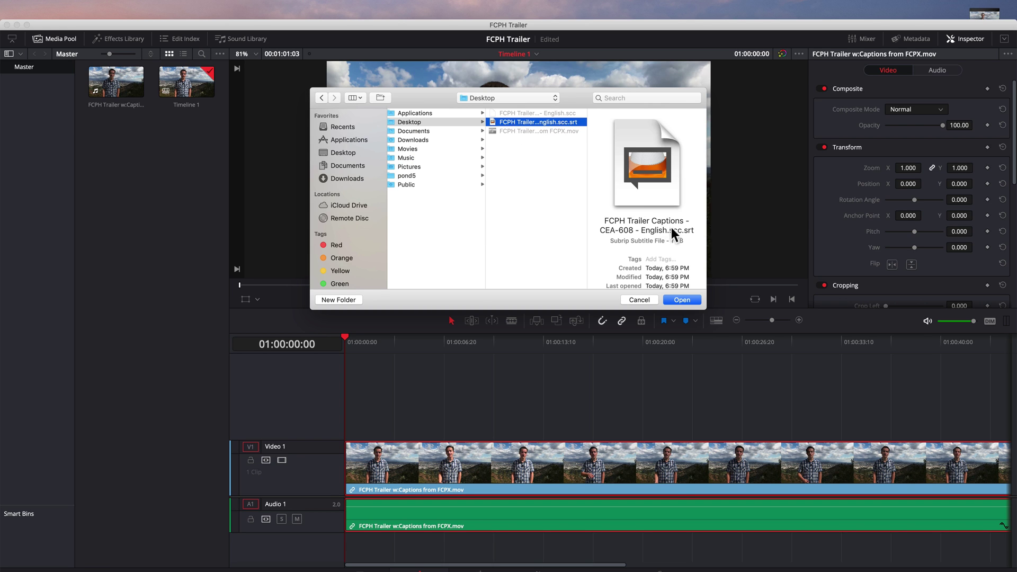
click(682, 300)
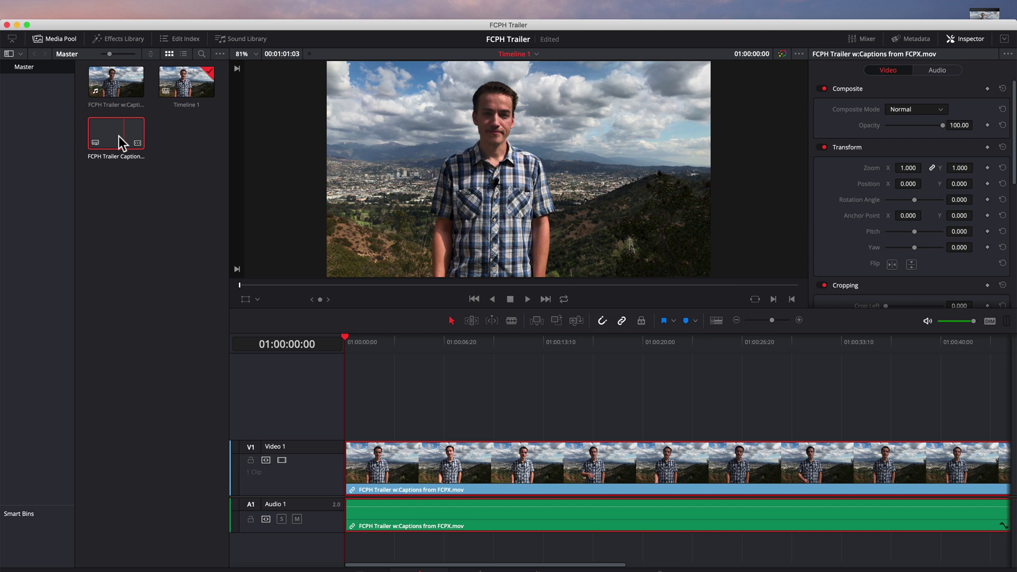
- Place the imported captions on Timeline 1 as a subtitle track above the video
drag(155, 145, 616, 399)
drag(380, 387, 415, 408)
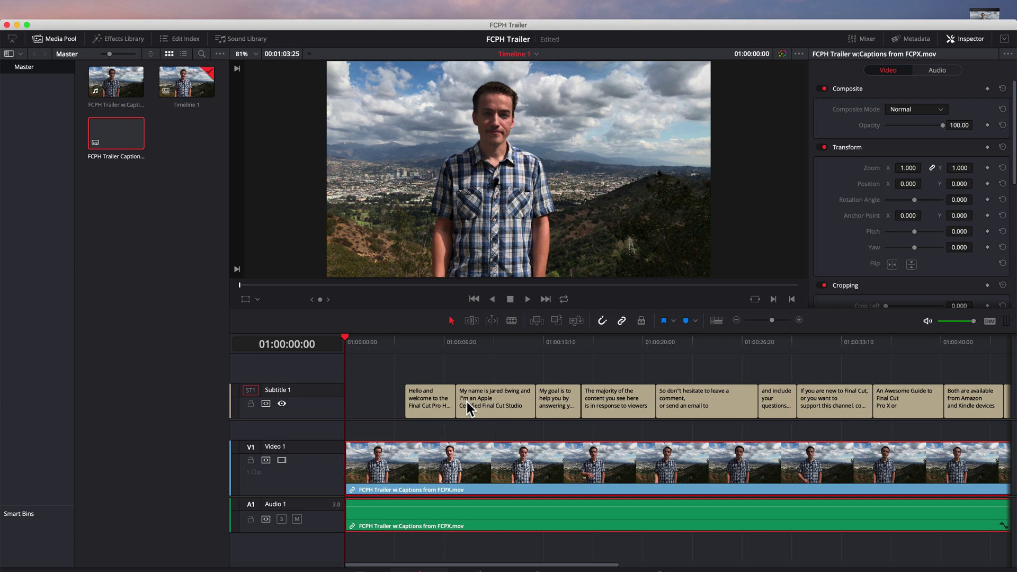
- Switch to Final Cut Pro and examine where the first caption starts in the Captions Playground timeline
mouse_move(575, 569)
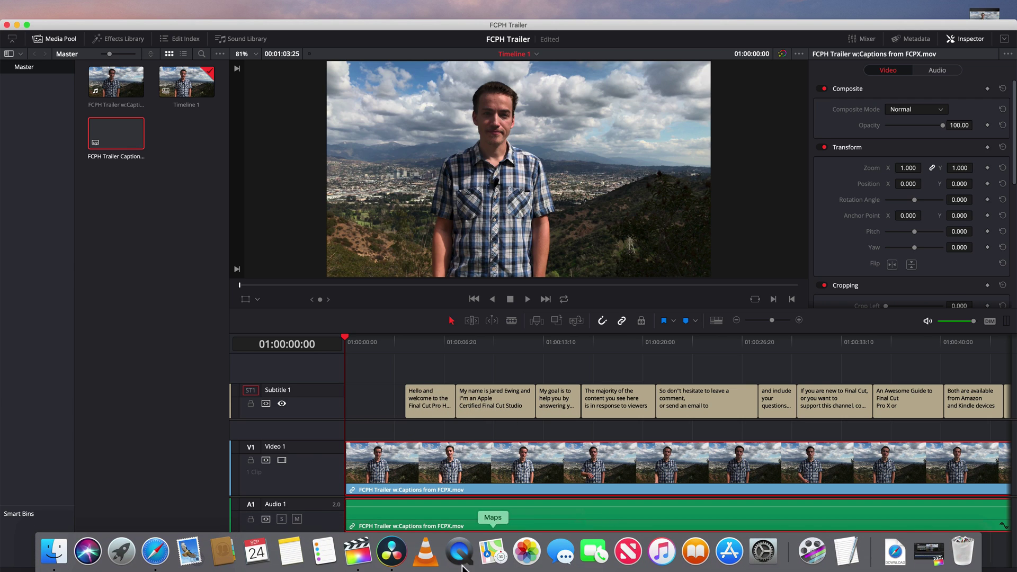
click(357, 553)
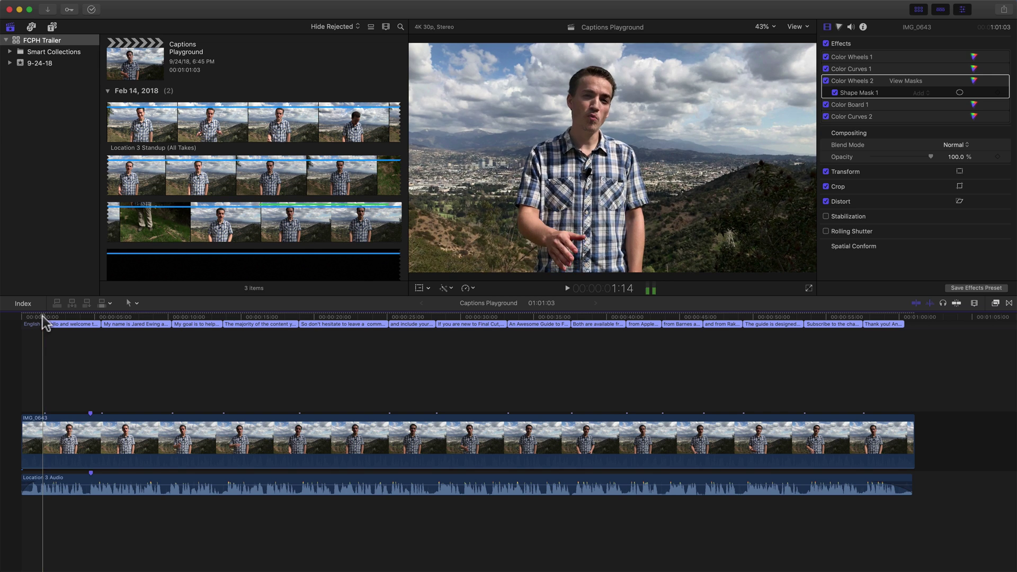
click(61, 325)
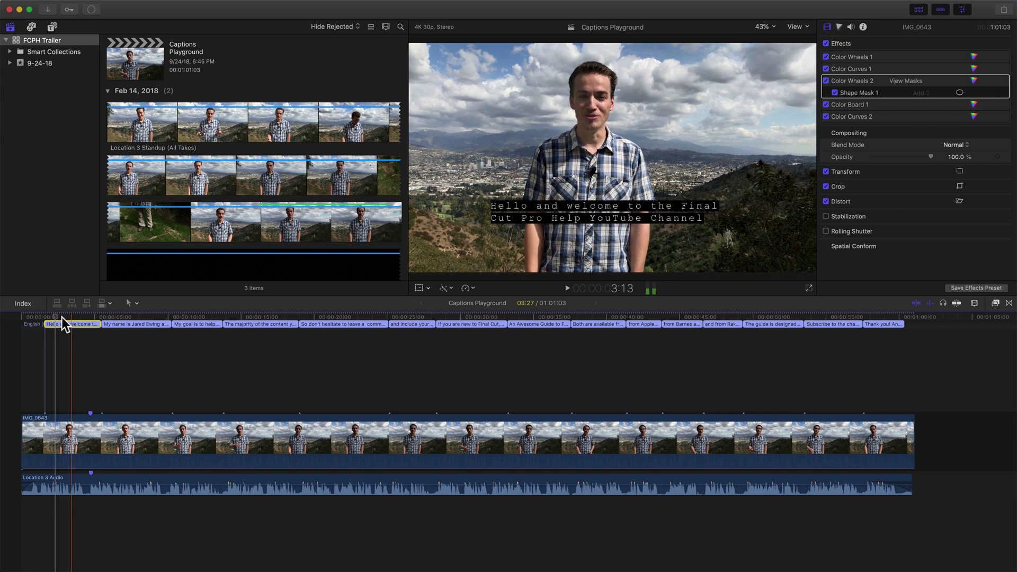
drag(52, 317, 45, 315)
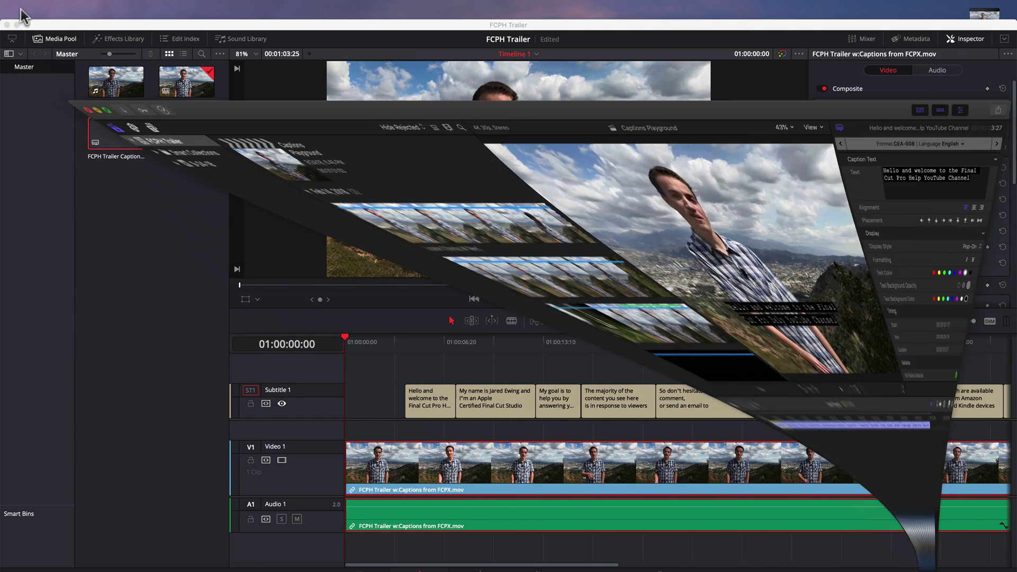
- Select all subtitle clips without the video clip and move them together so the first one starts at 01:00:01:18
click(430, 399)
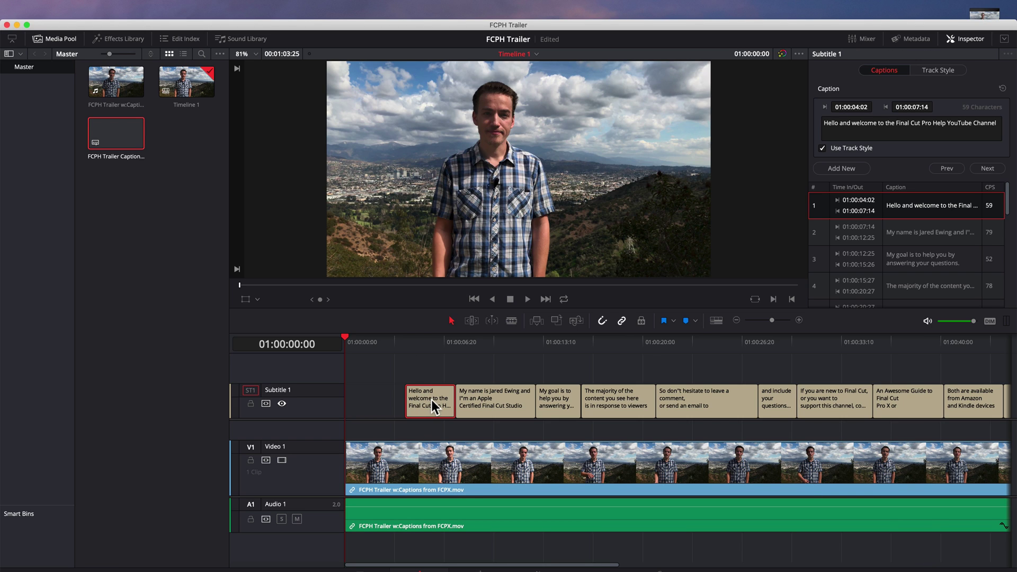
key(super+a)
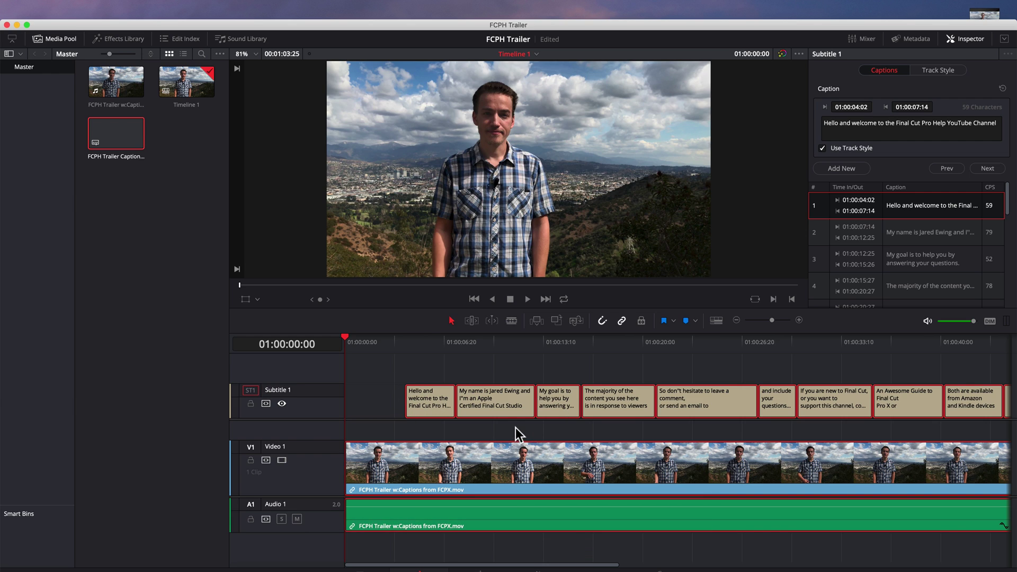
super+click(407, 462)
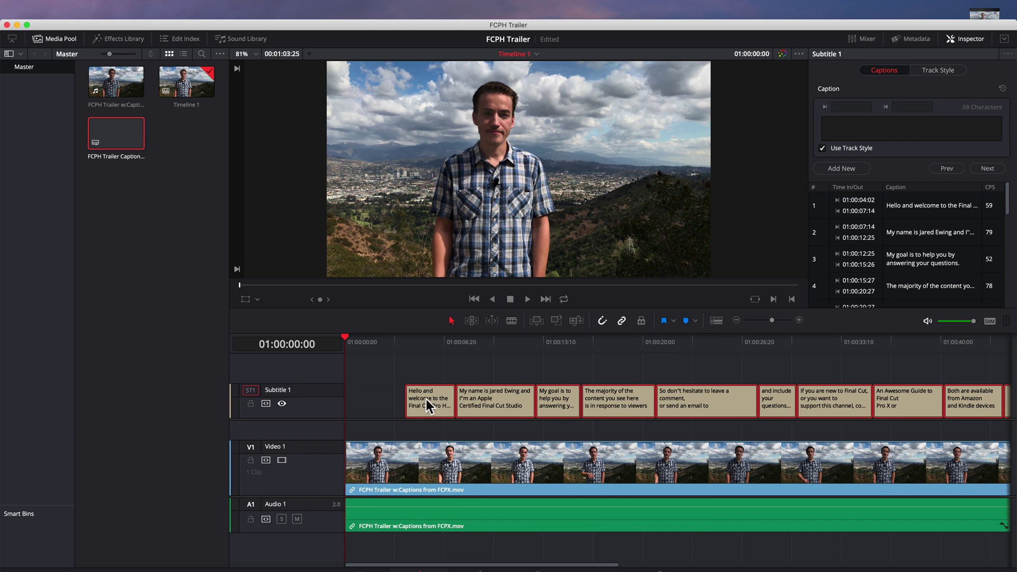
drag(422, 395, 418, 401)
mouse_move(364, 345)
mouse_down()
mouse_move(390, 342)
mouse_move(370, 345)
mouse_up()
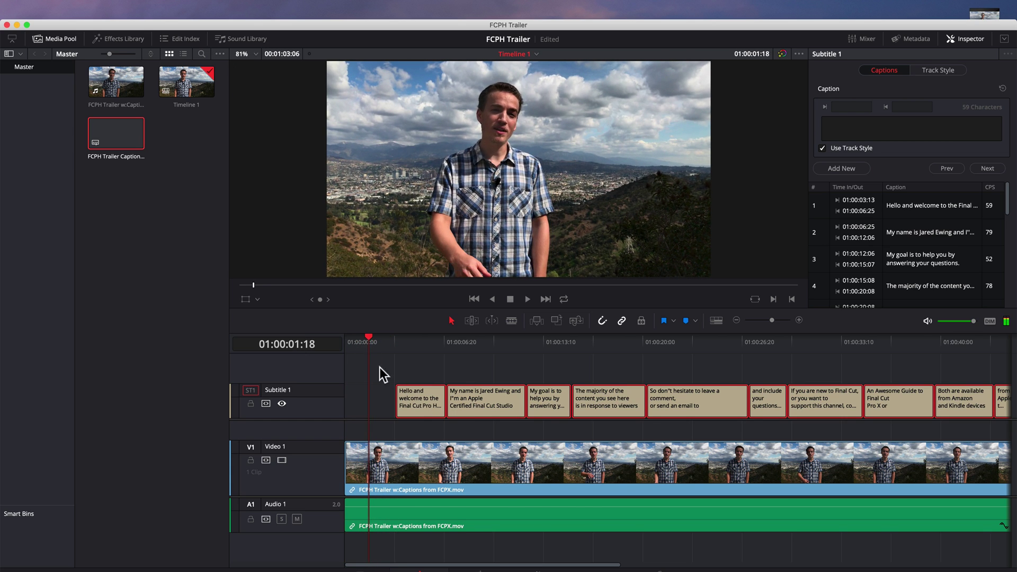
drag(415, 395, 397, 395)
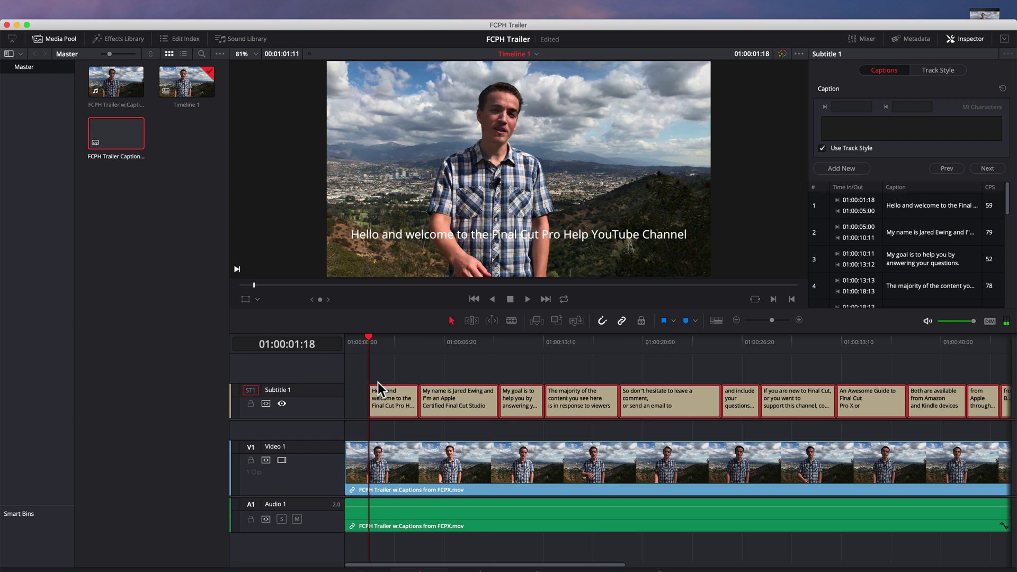
click(386, 372)
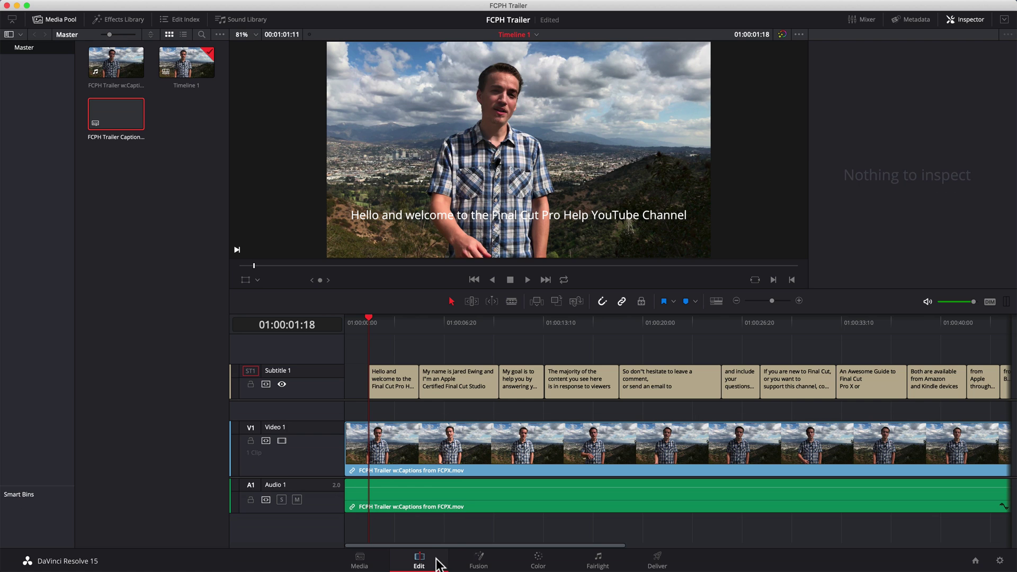
- Go to the Deliver page and name the render file "FCPH trailer with subtiles"
click(658, 562)
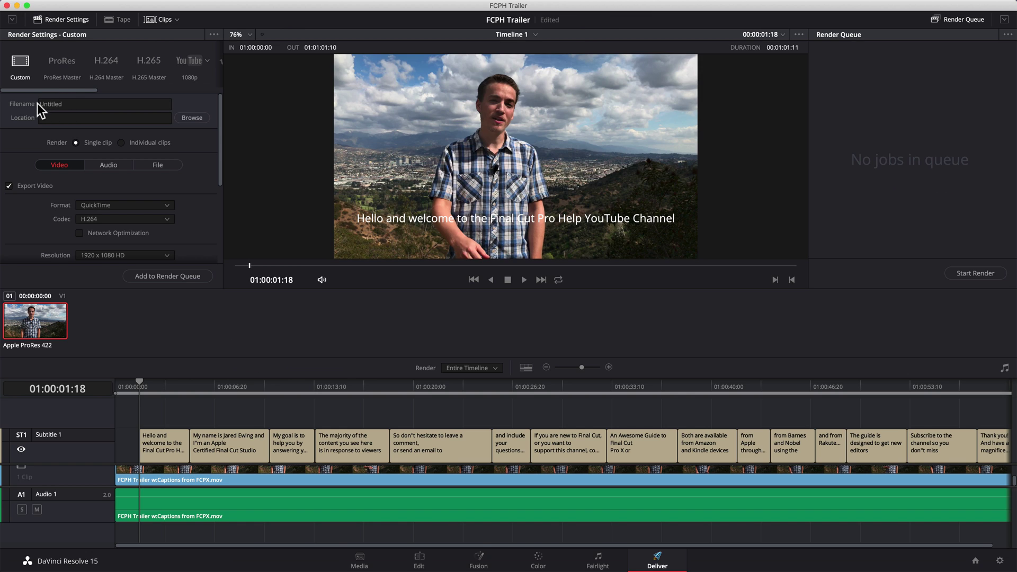
double_click(81, 104)
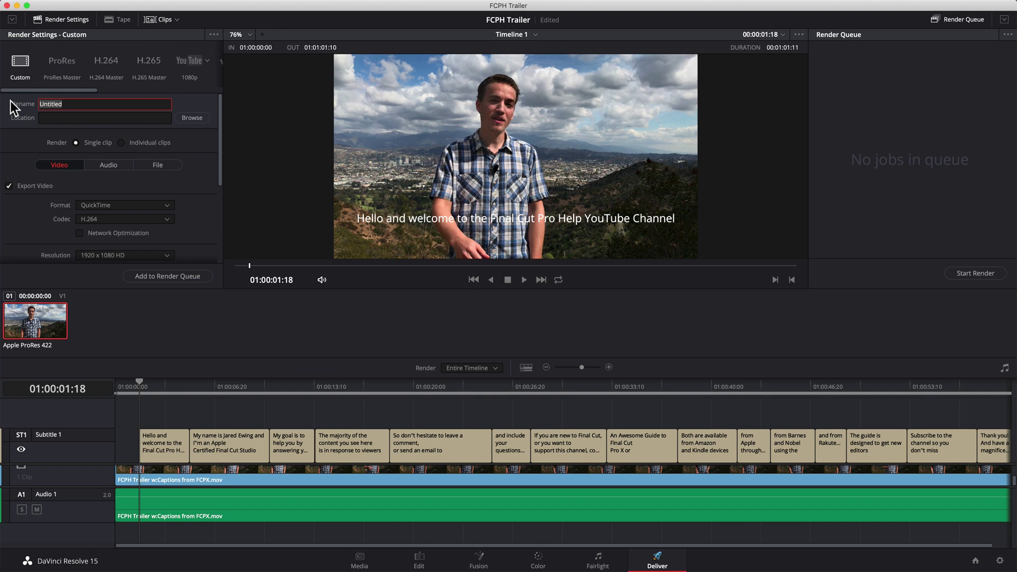
click(83, 105)
key(super+a)
text(FCPH t)
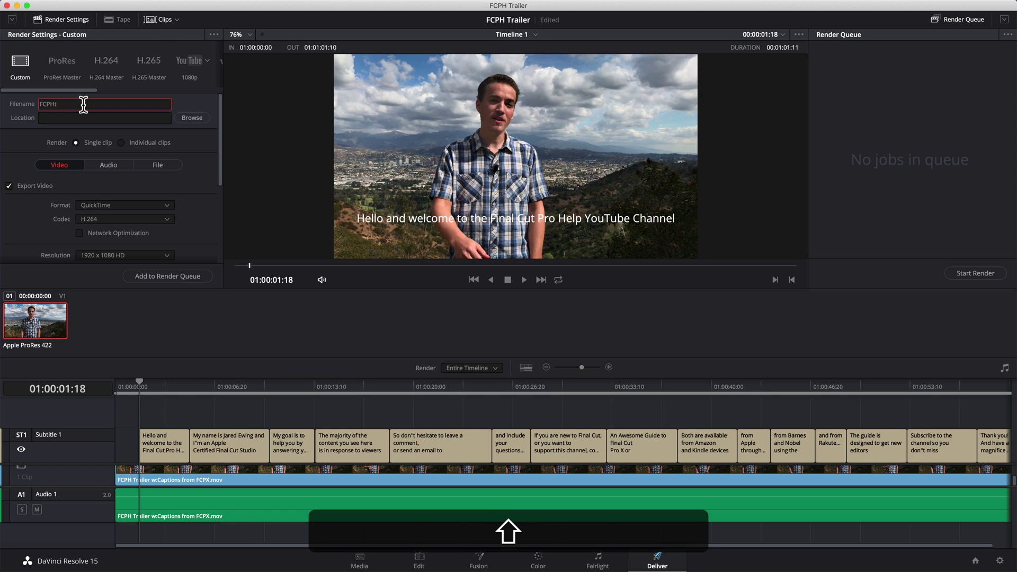
text(railer )
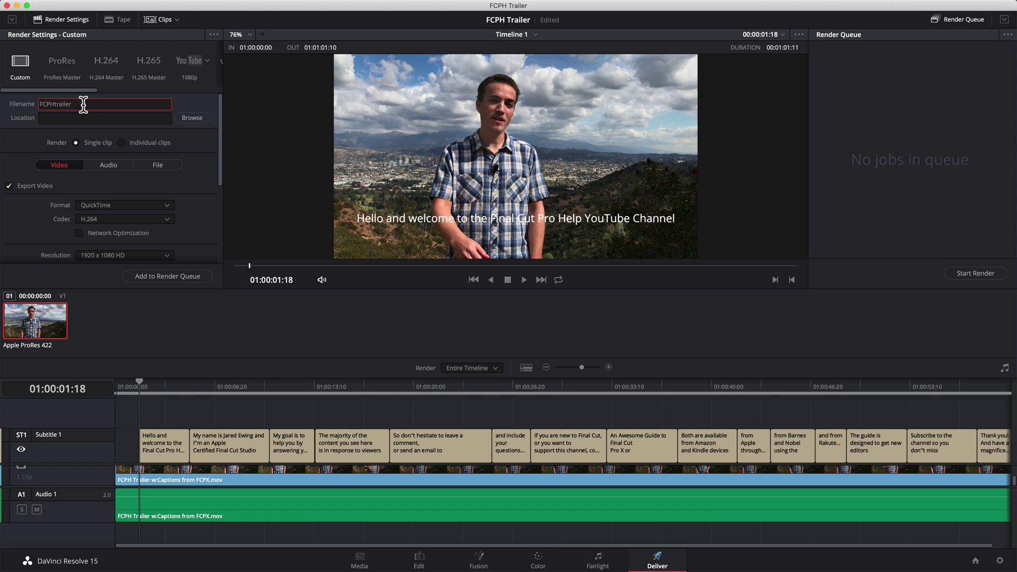
text(with subtiles)
- Set the render location to the Desktop and correct the file name to "FCPH trailer with subtitles"
click(55, 104)
click(75, 117)
click(196, 118)
click(500, 177)
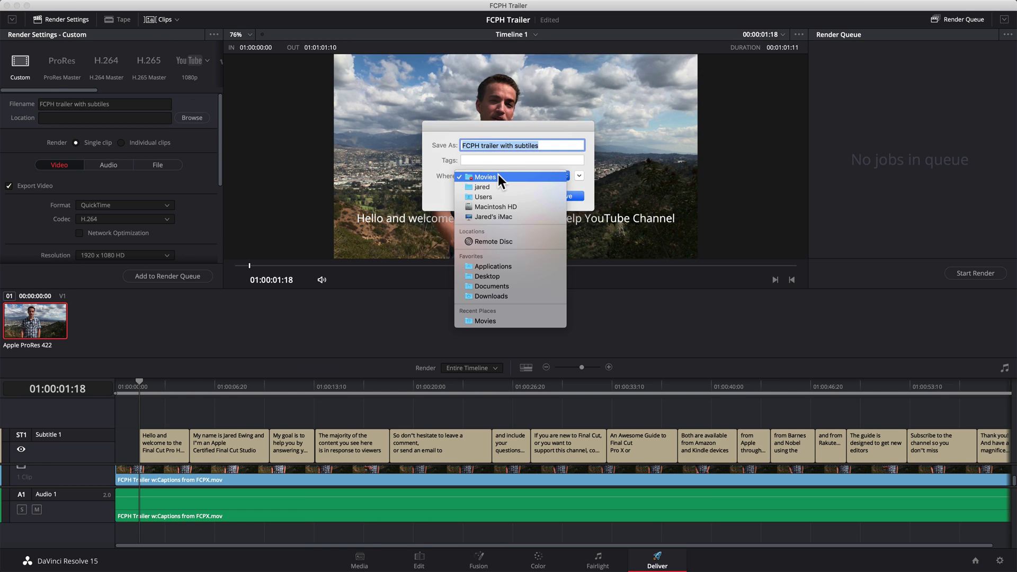
click(491, 276)
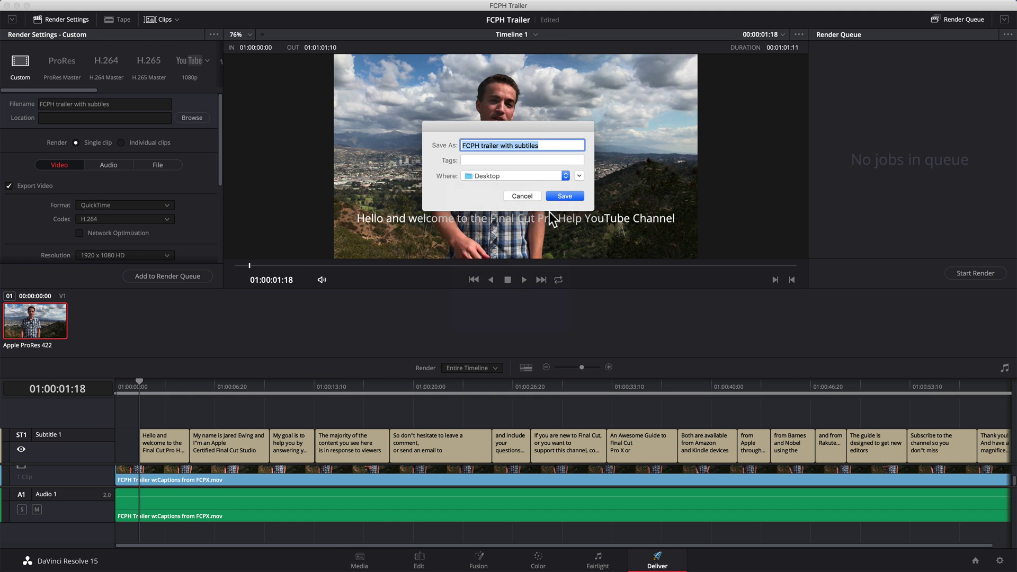
click(530, 146)
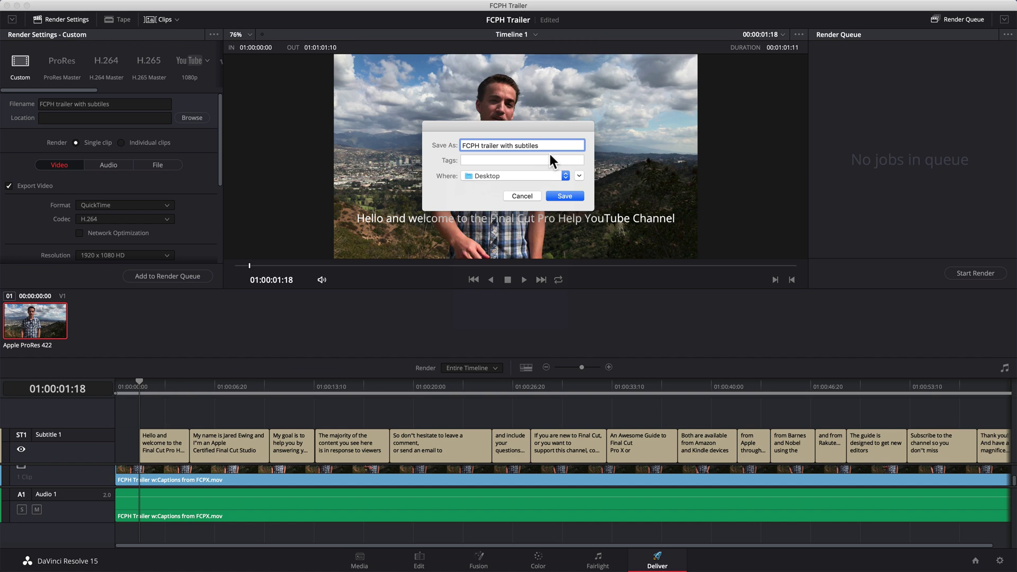
text(i)
click(565, 196)
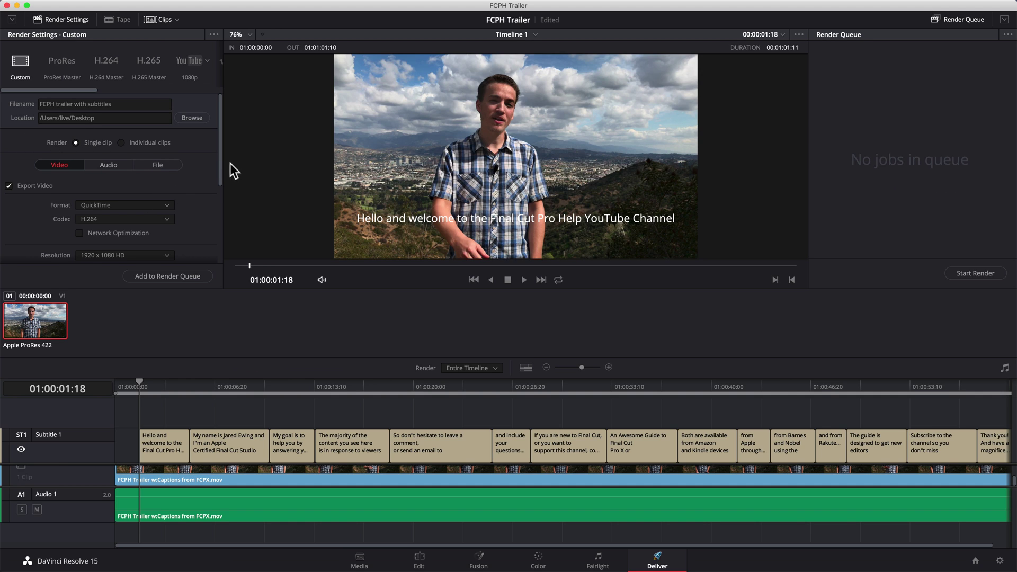
- Set the render's video codec to Apple ProRes with the type Apple ProRes 422
drag(219, 162, 217, 192)
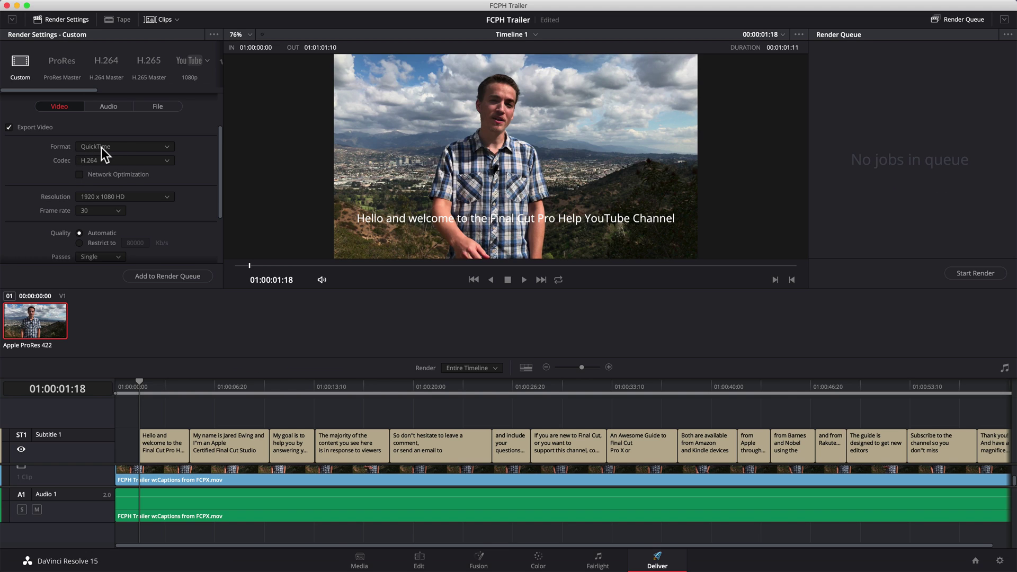
click(102, 160)
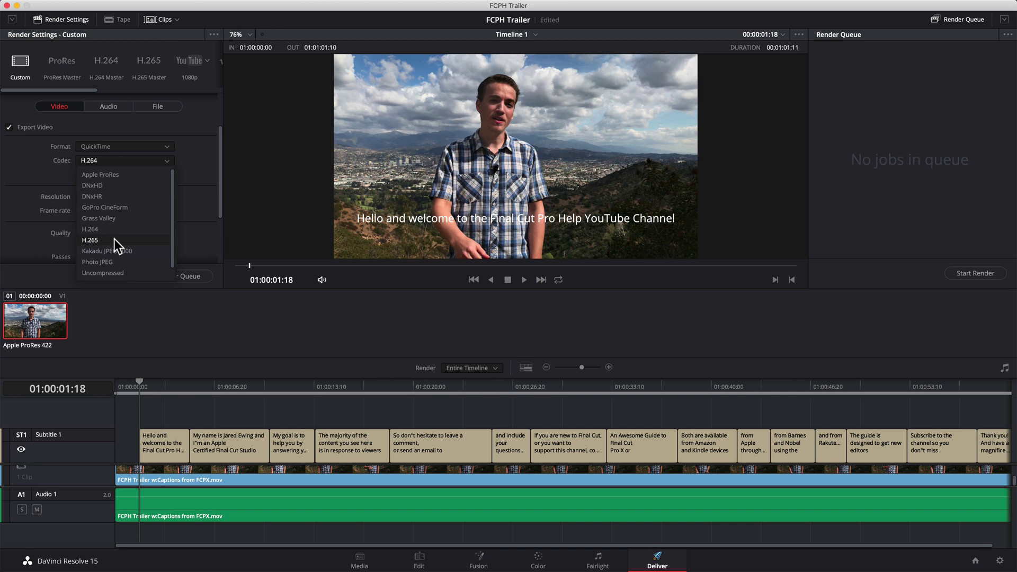
click(125, 176)
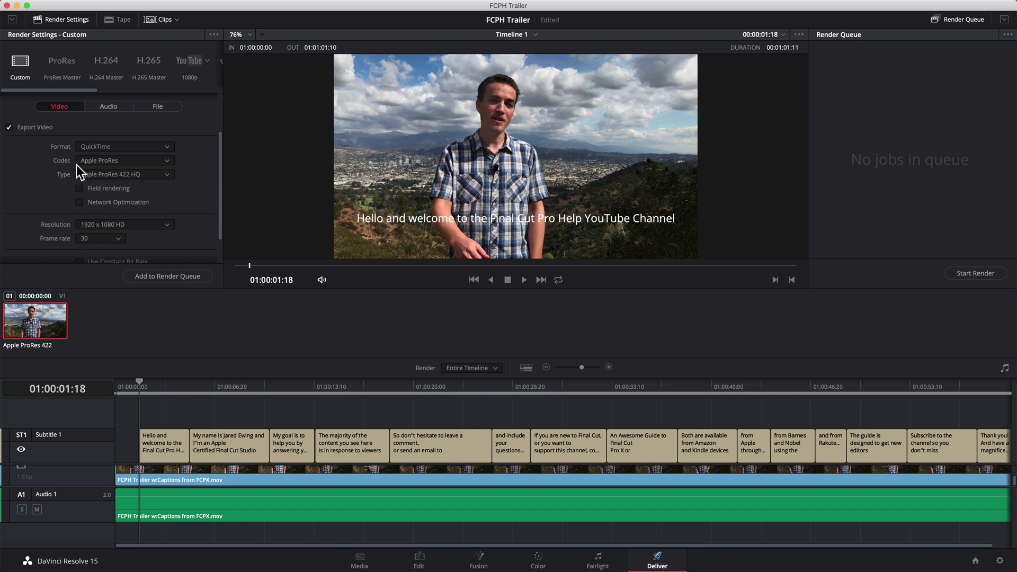
click(111, 174)
click(105, 188)
scroll(217, 191, down, 2)
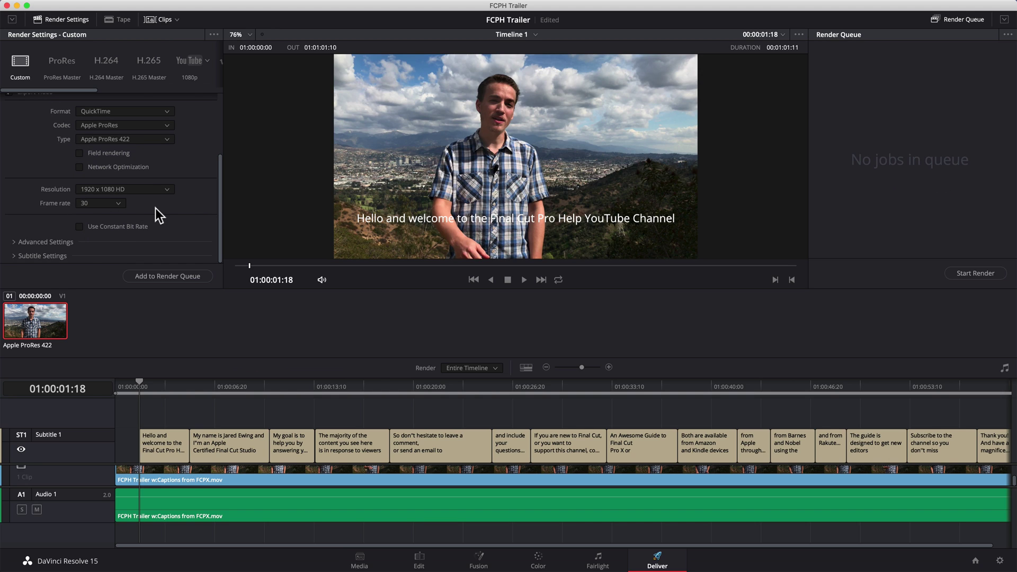
scroll(217, 159, up, 5)
scroll(206, 212, down, 5)
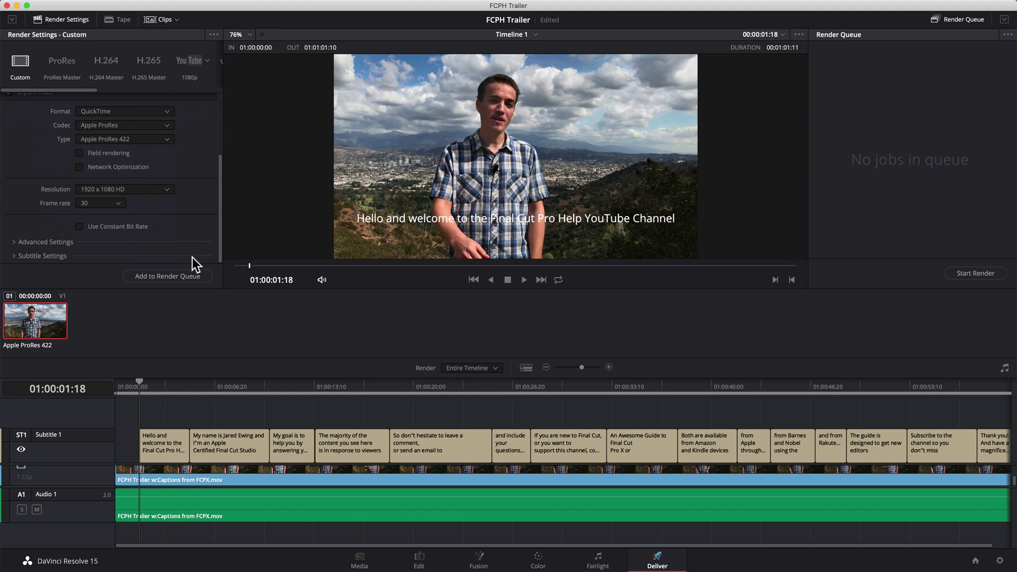
- Enable subtitle export in the render's subtitle settings and set its format to As embedded captions
click(37, 256)
drag(221, 148, 220, 196)
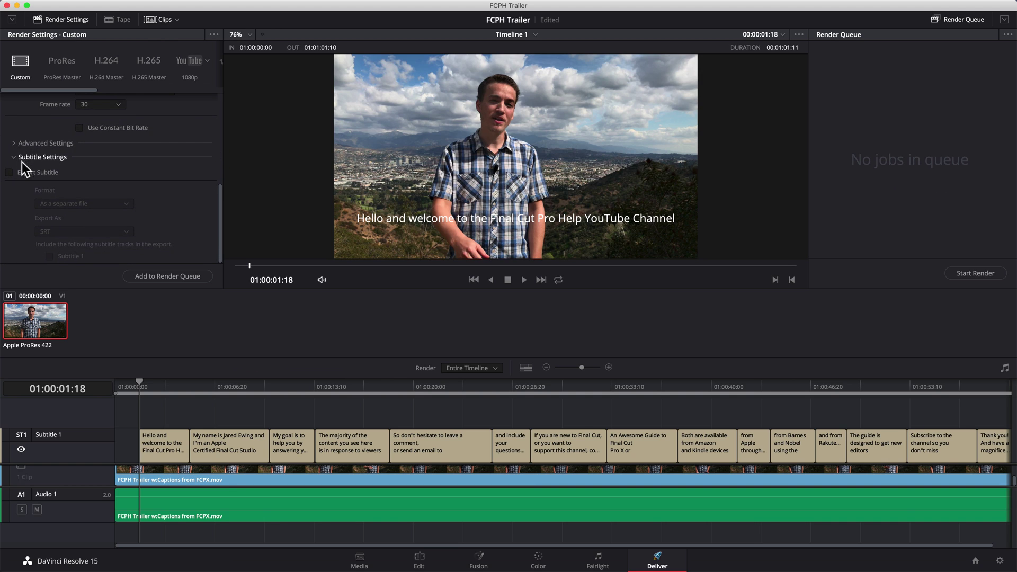
click(8, 172)
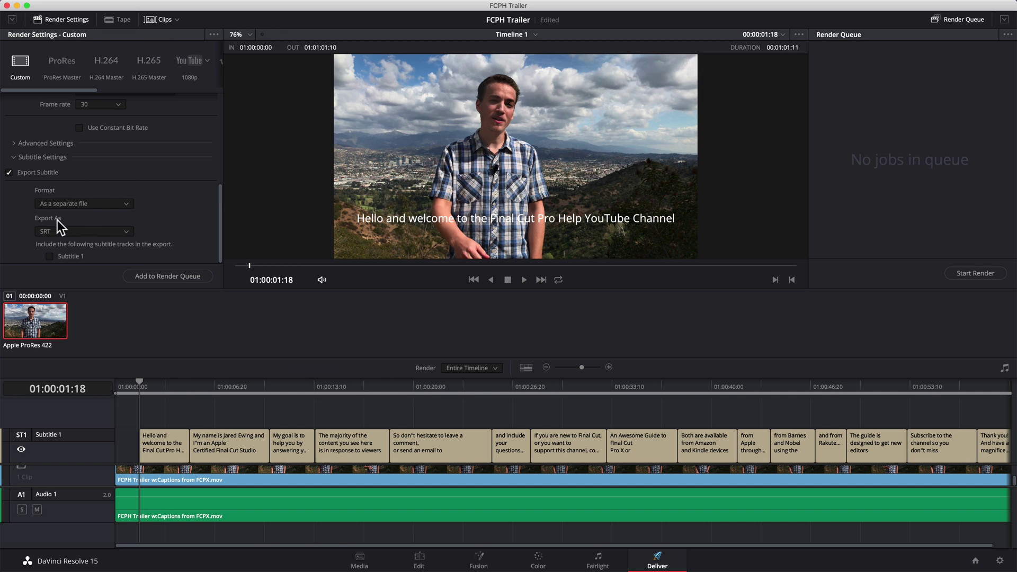
click(118, 204)
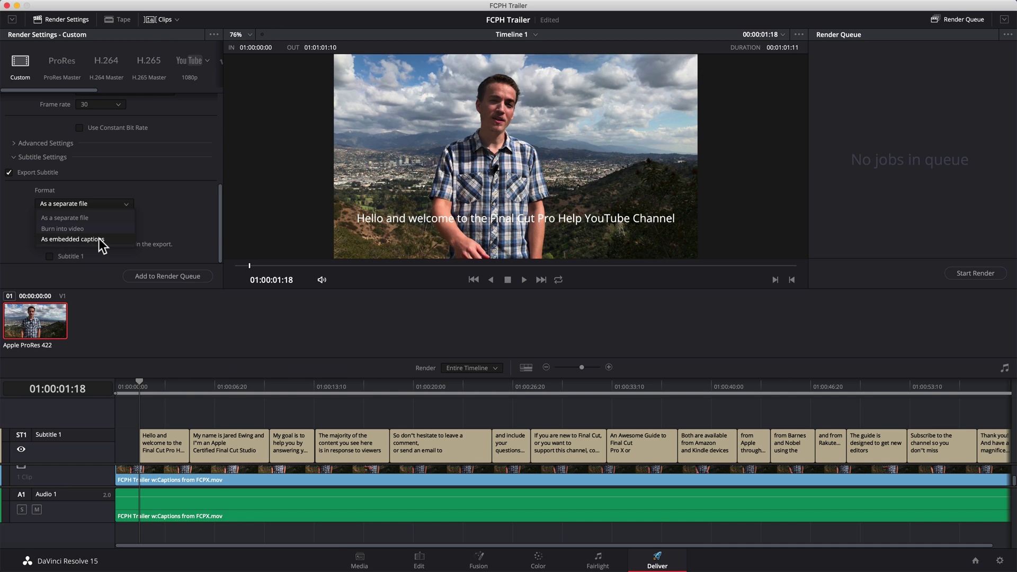
click(99, 239)
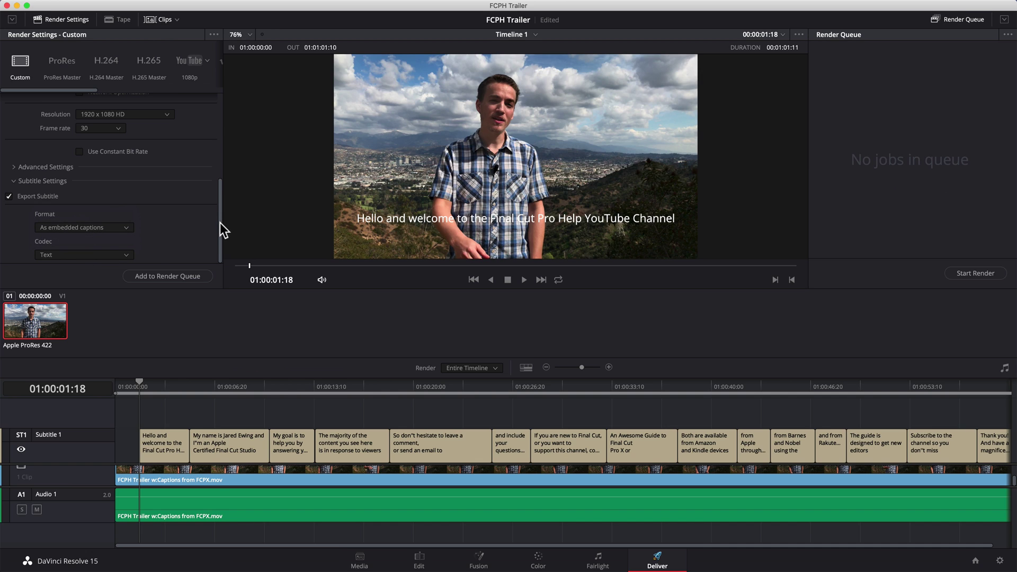
- Use Text as the subtitle codec, add the timeline job to the render queue and render it
click(83, 256)
click(175, 275)
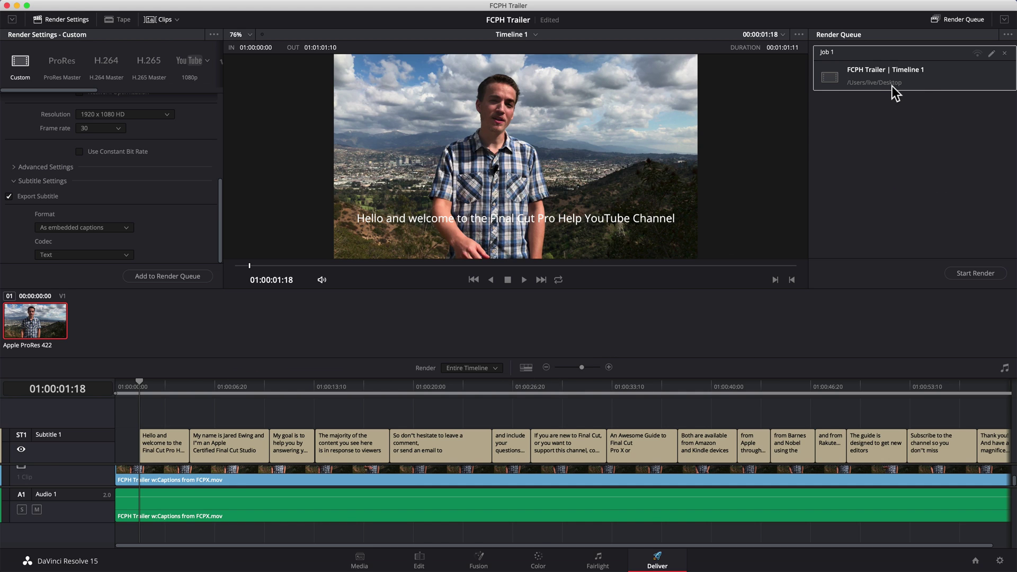
click(963, 270)
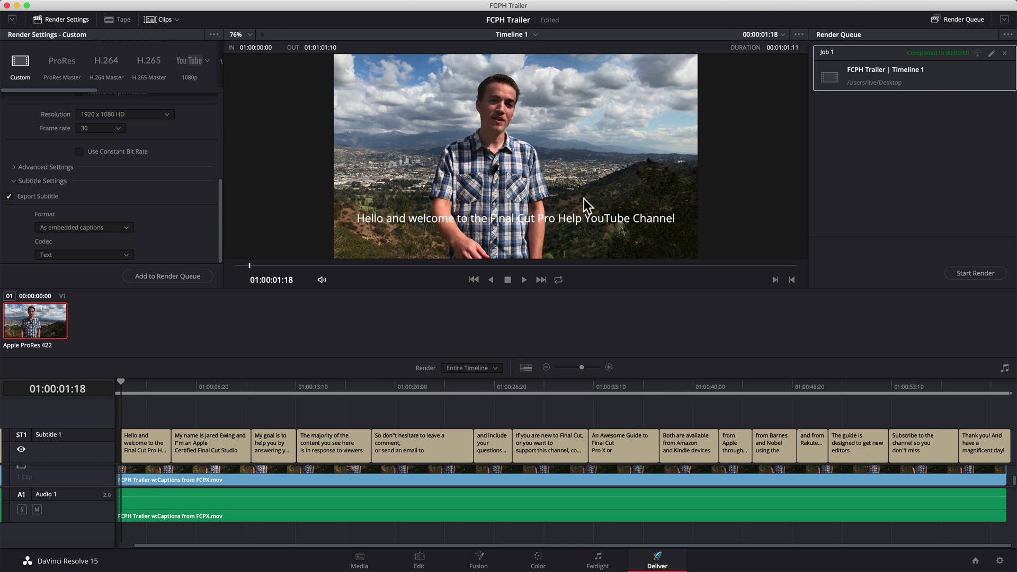
- Leave DaVinci Resolve for the desktop, open "FCPH Trailer w/Captions from FCPX.mov" in QuickTime Player and shrink its window to about half size
click(17, 5)
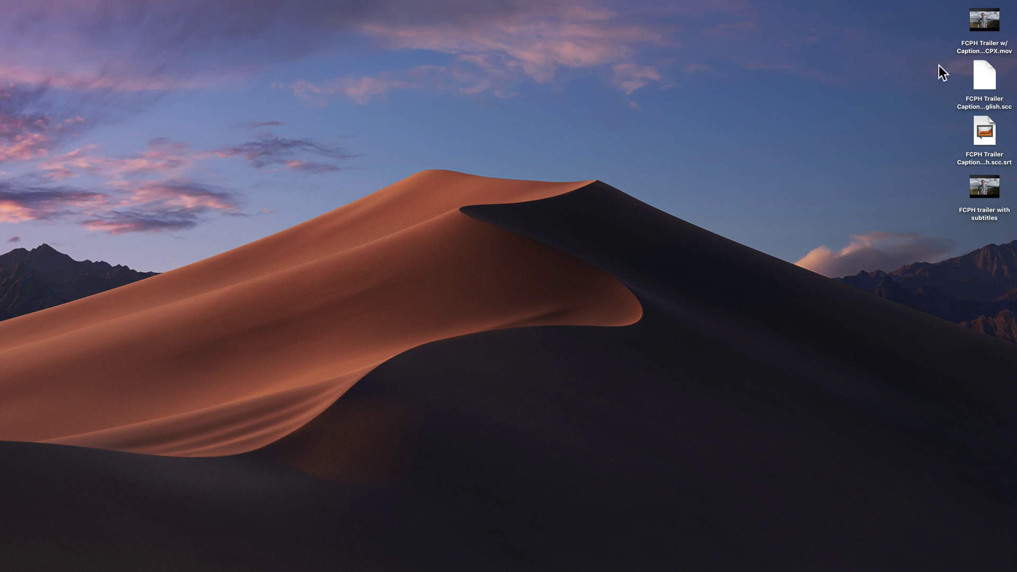
ctrl+click(974, 45)
mouse_move(949, 58)
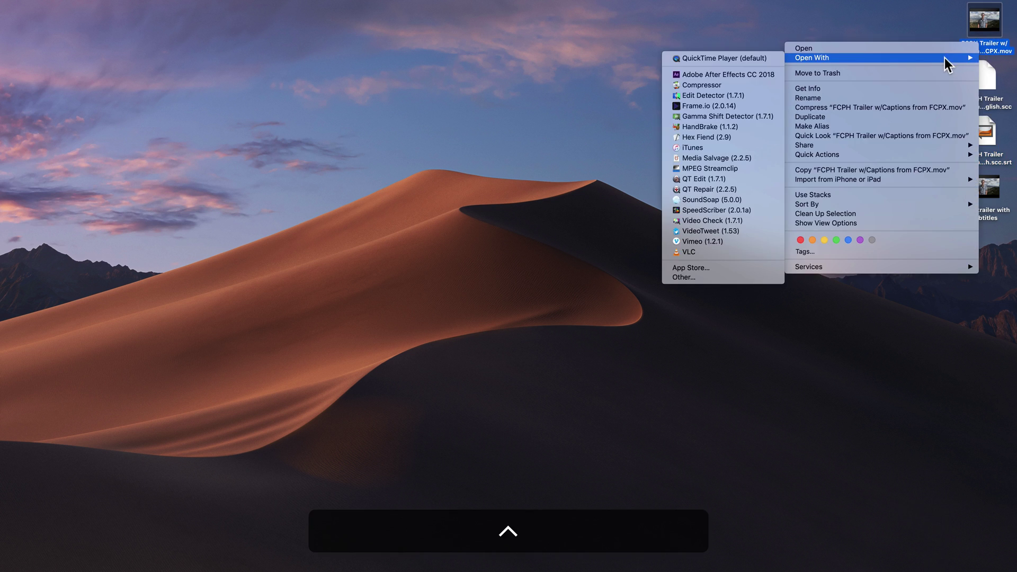
click(732, 59)
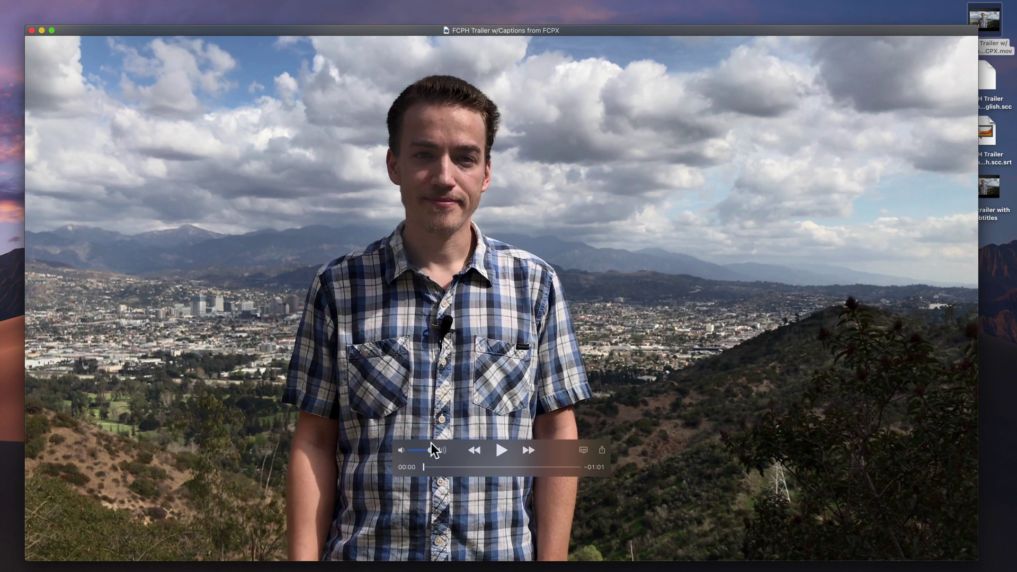
drag(978, 27, 501, 59)
- Open the rendered "FCPH trailer with subtitles" in QuickTime Player and place its shrunken window beside the other movie
right_click(988, 217)
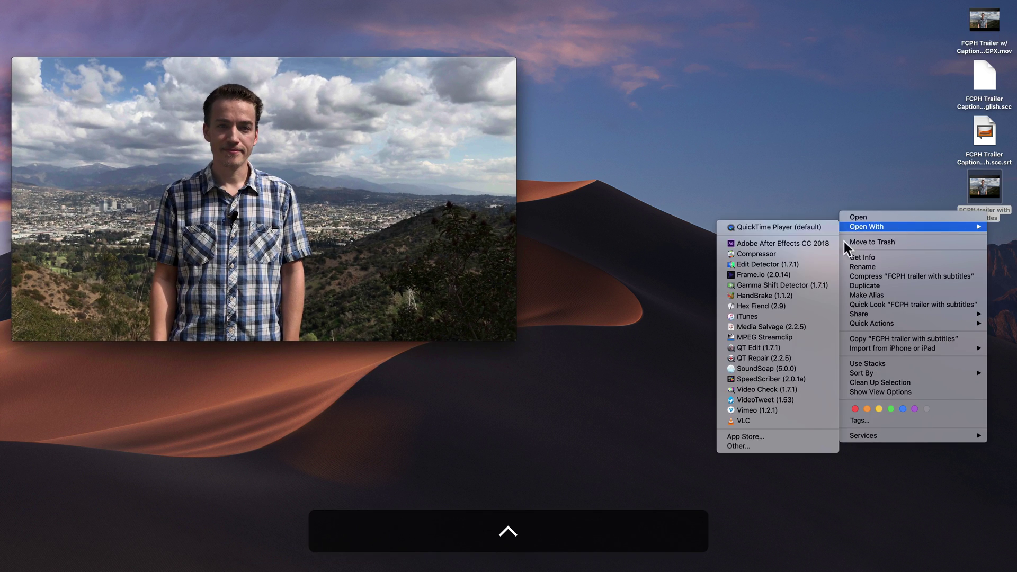
mouse_move(853, 227)
click(803, 228)
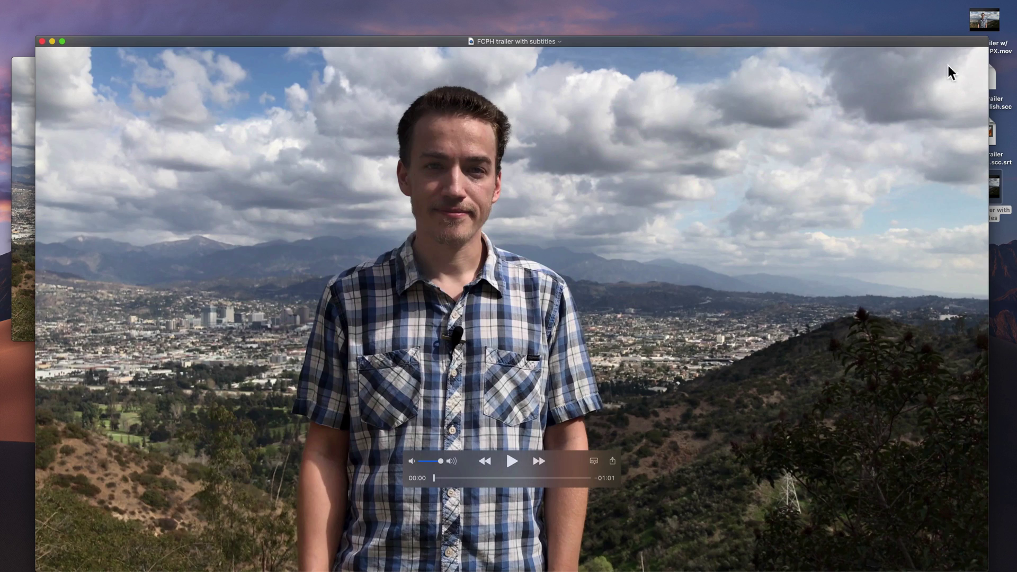
drag(986, 38, 912, 106)
drag(786, 120, 869, 65)
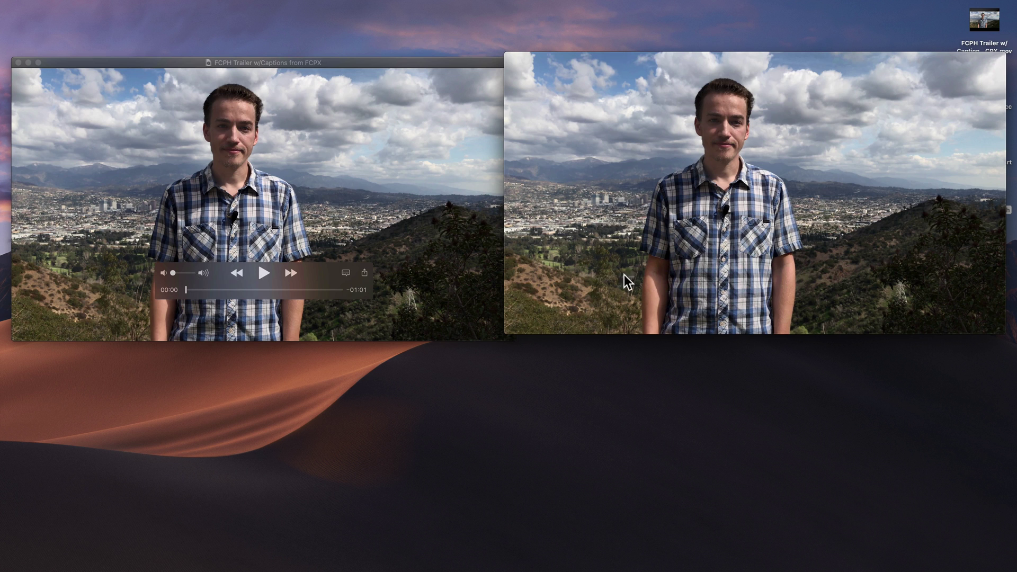
- Play both movies simultaneously, with English CC captions selected for the Final Cut Pro version, to compare how captions display
click(755, 267)
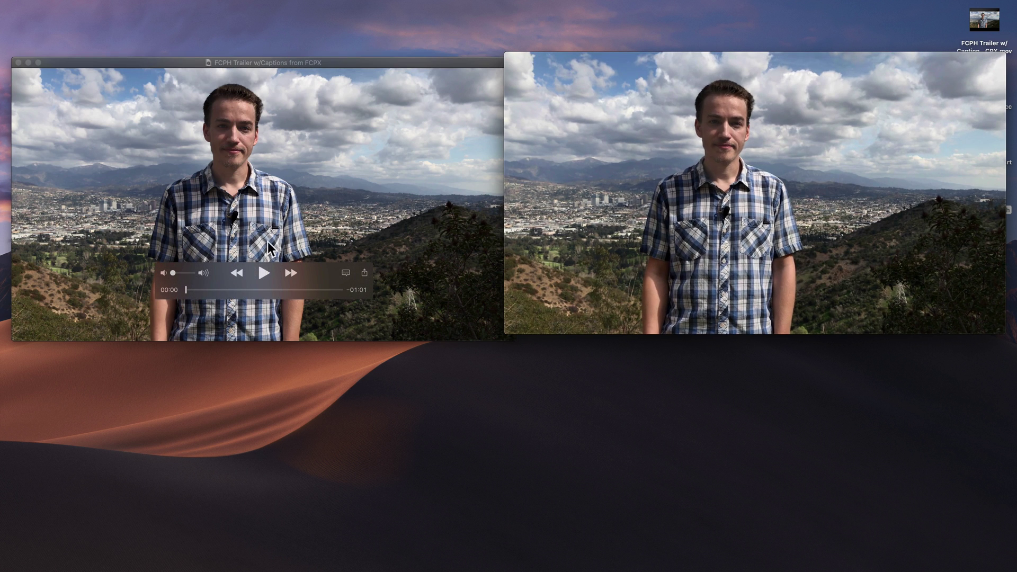
click(263, 272)
click(343, 273)
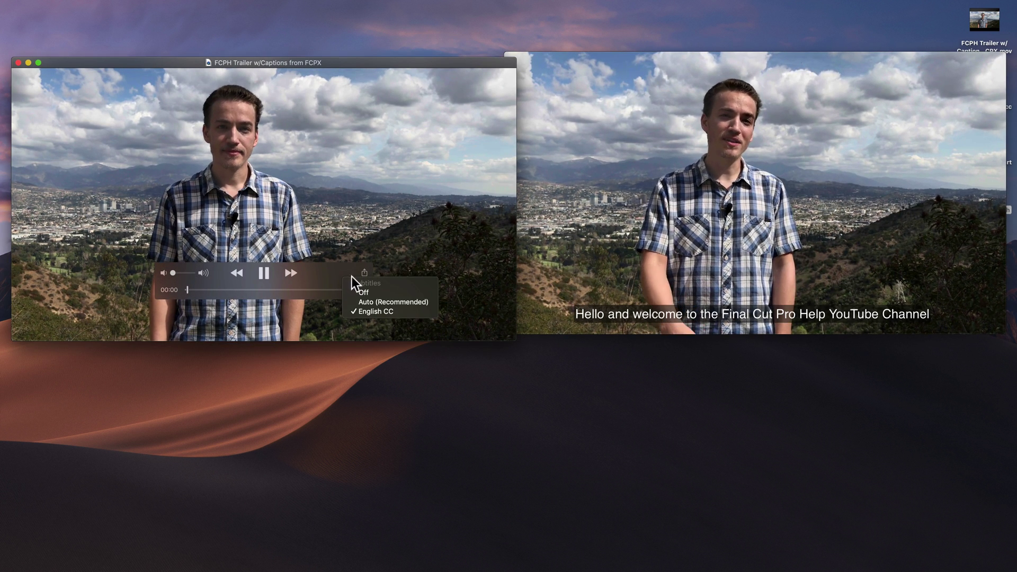
click(371, 312)
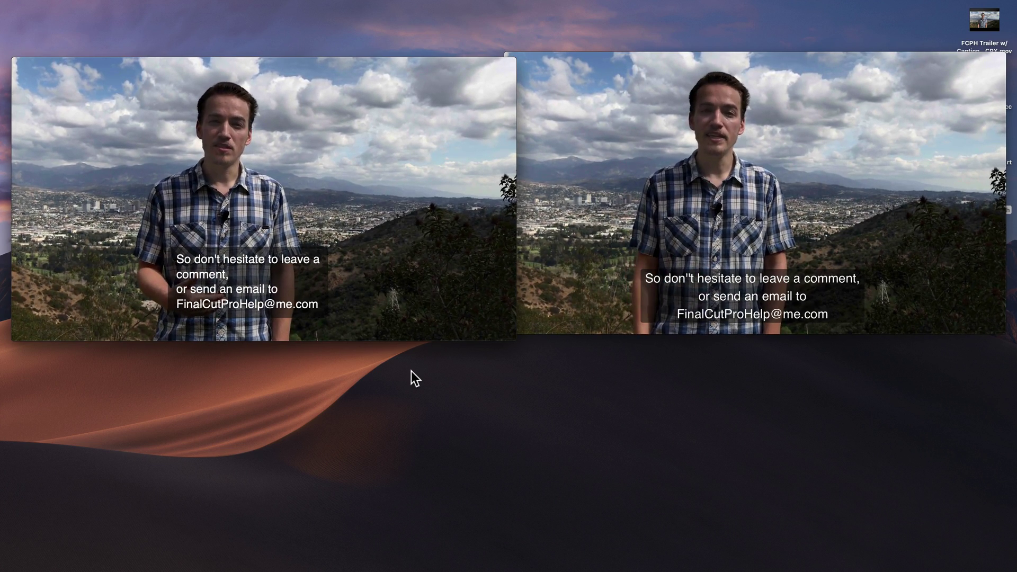
- Examine the available subtitle tracks of both movies in QuickTime Player, and close both movies
mouse_move(261, 186)
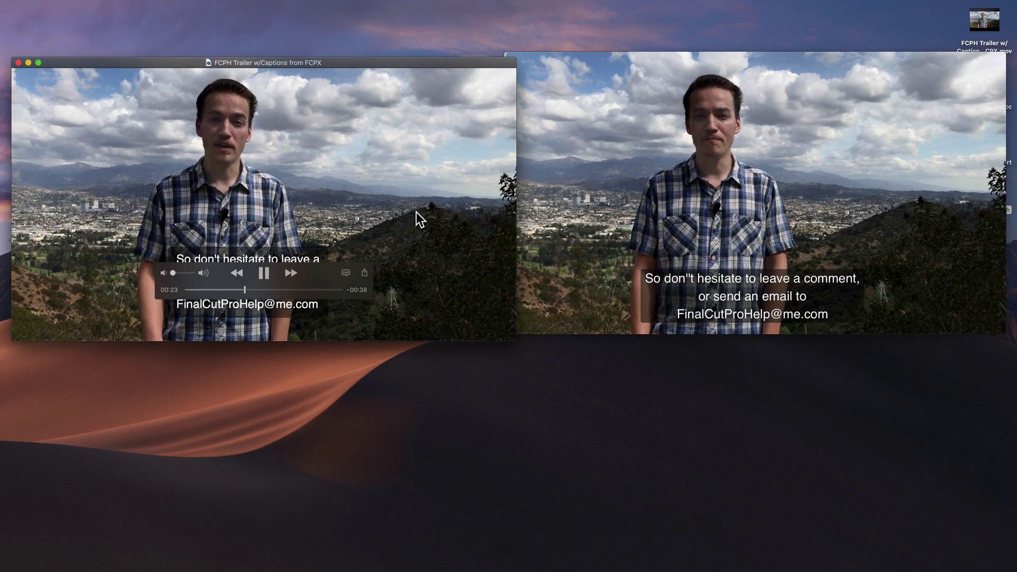
click(346, 273)
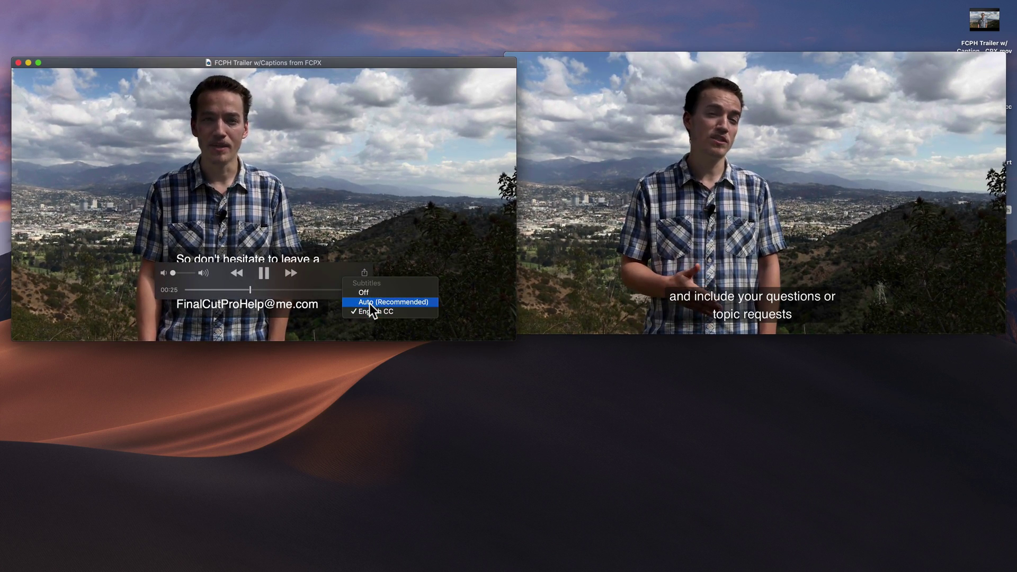
click(365, 312)
click(841, 266)
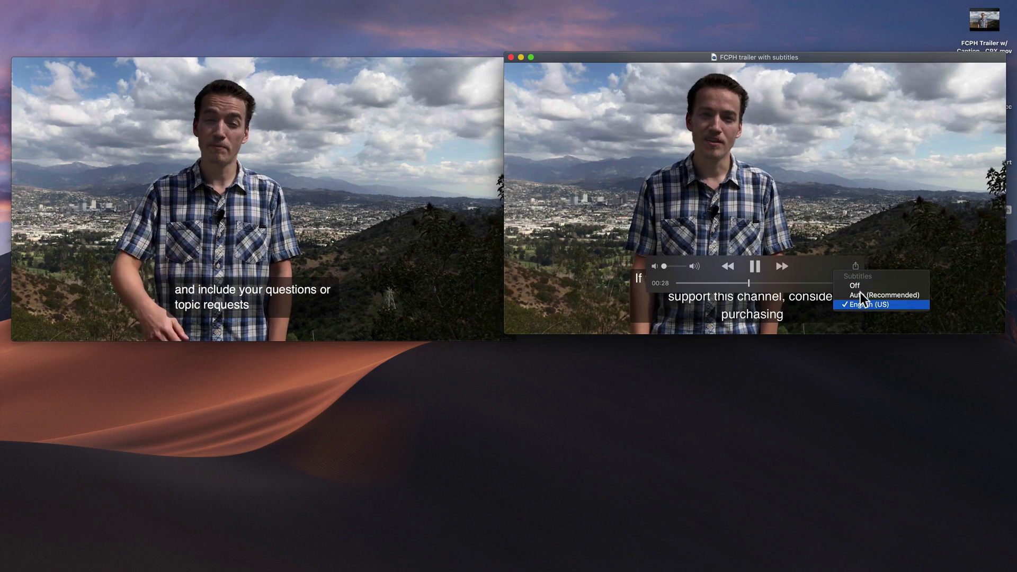
click(416, 243)
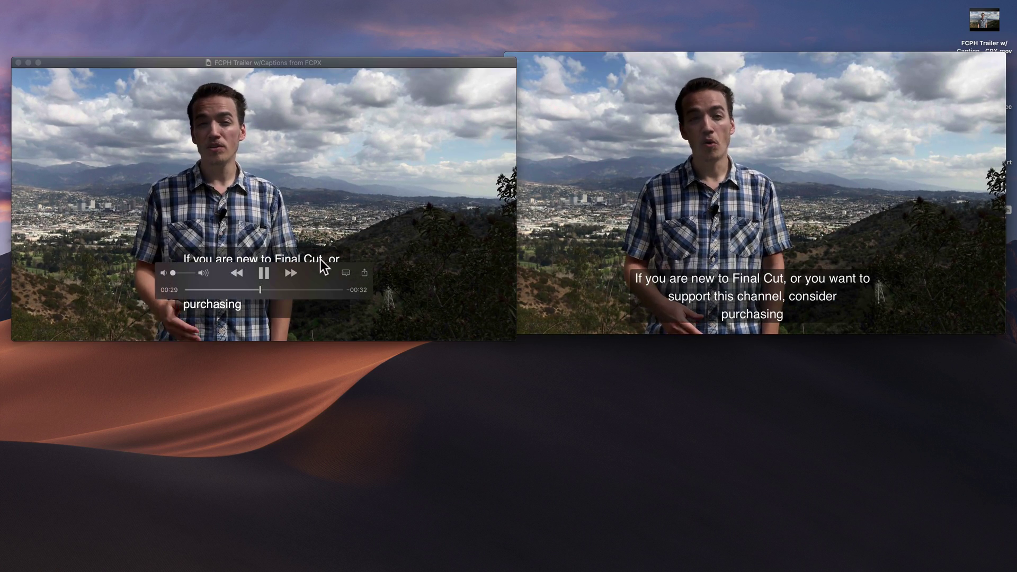
click(345, 270)
click(371, 302)
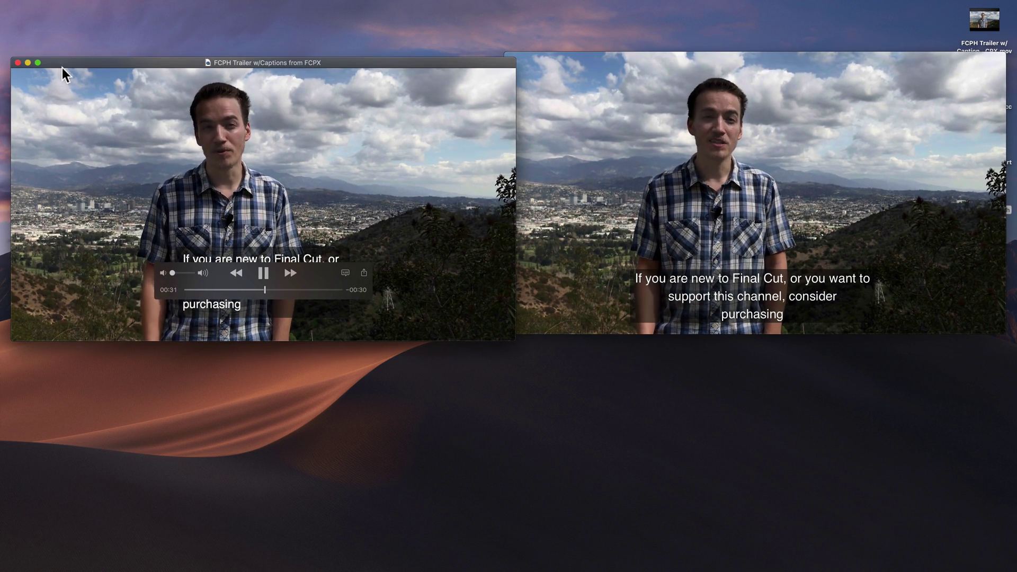
click(17, 63)
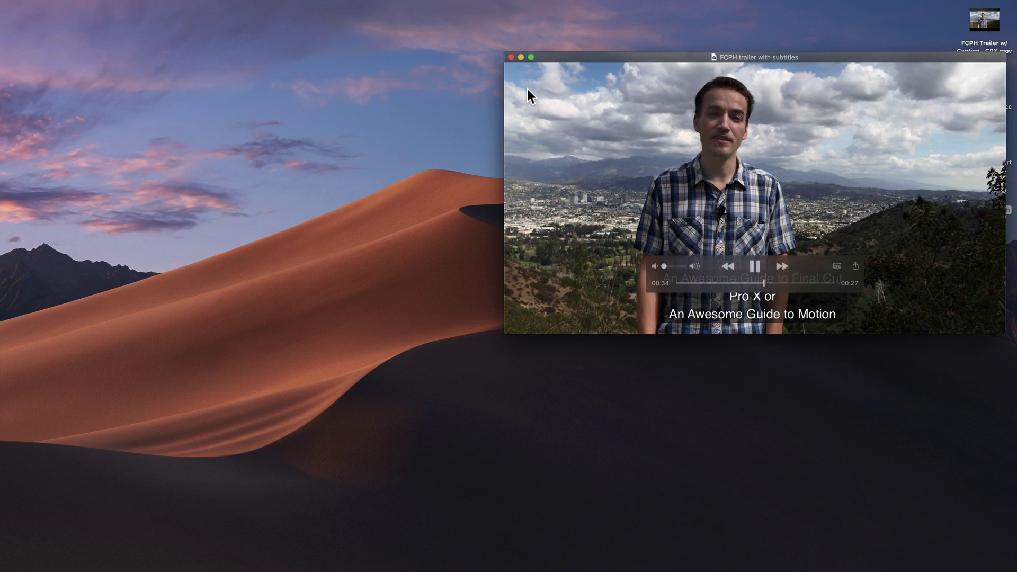
click(511, 55)
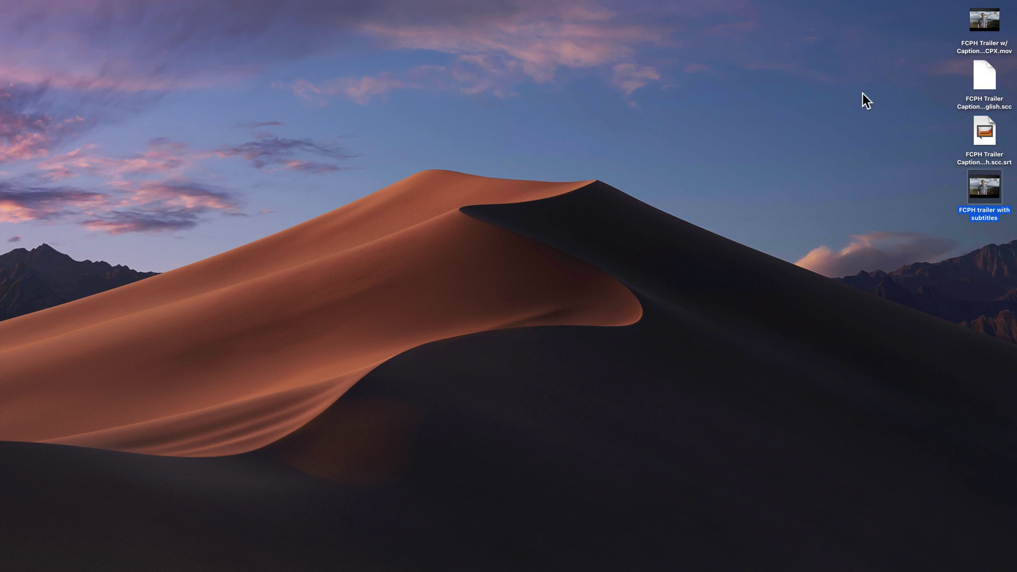
- Open "FCPH Trailer w/Captions from FCPX.mov" and "FCPH trailer with subtitles" in VLC
right_click(981, 46)
mouse_move(844, 60)
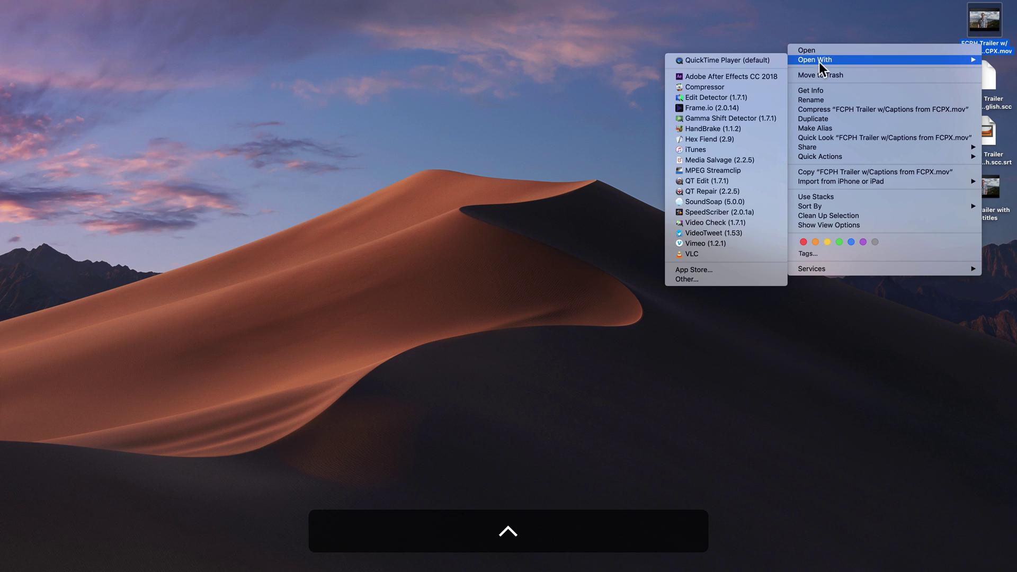
click(703, 254)
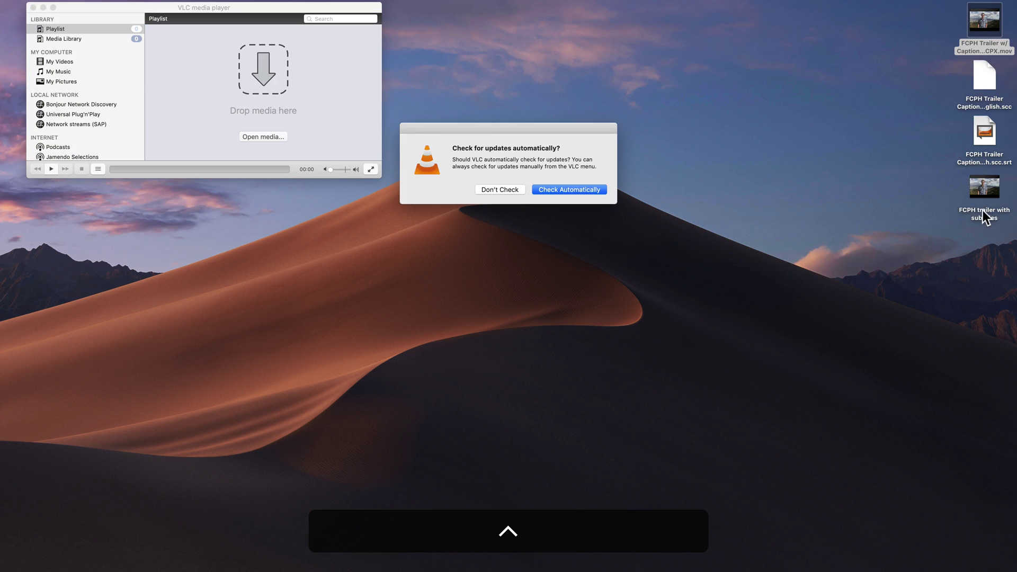
right_click(983, 215)
mouse_move(920, 225)
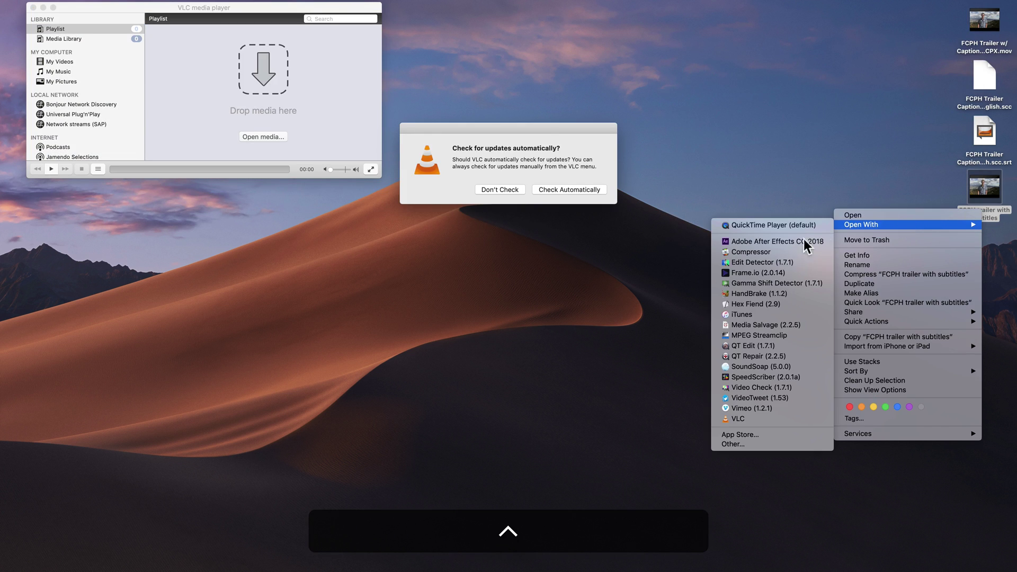
click(744, 419)
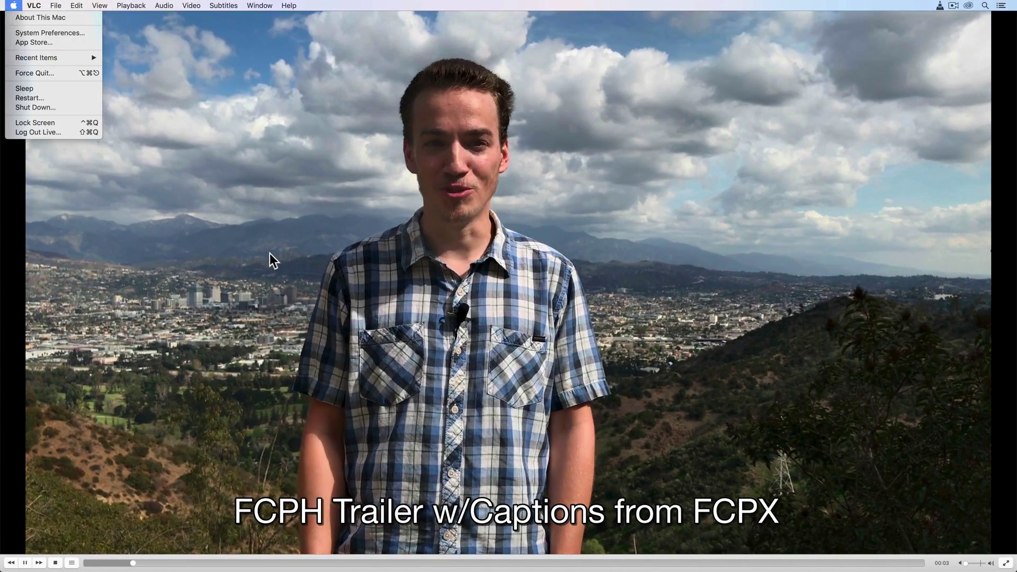
- Shrink the playing Final Cut Pro captions movie's window, check its subtitle track options in VLC, and close it
click(13, 5)
click(237, 167)
drag(2, 2, 549, 280)
drag(610, 274, 293, 61)
drag(481, 207, 481, 206)
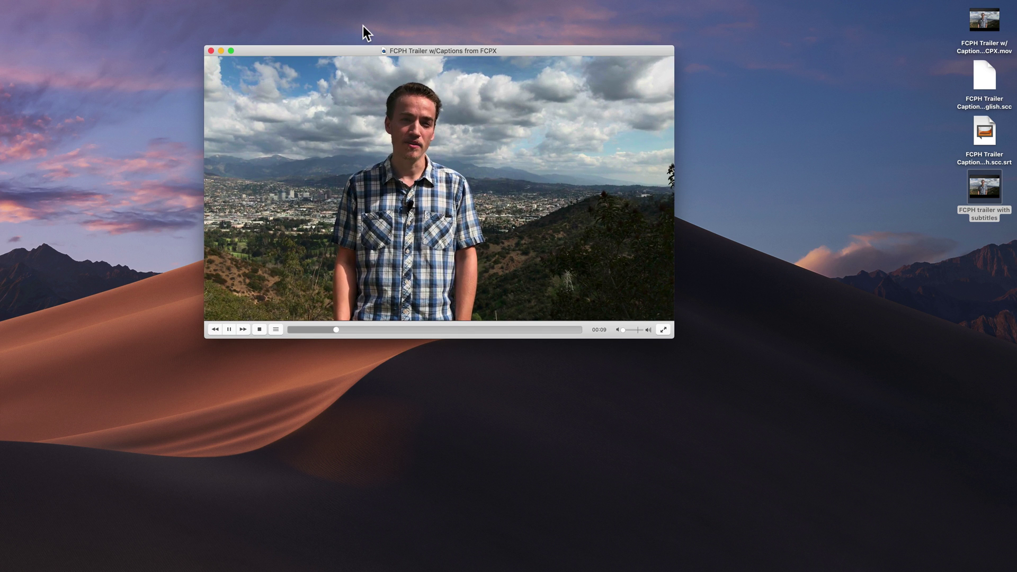
click(222, 6)
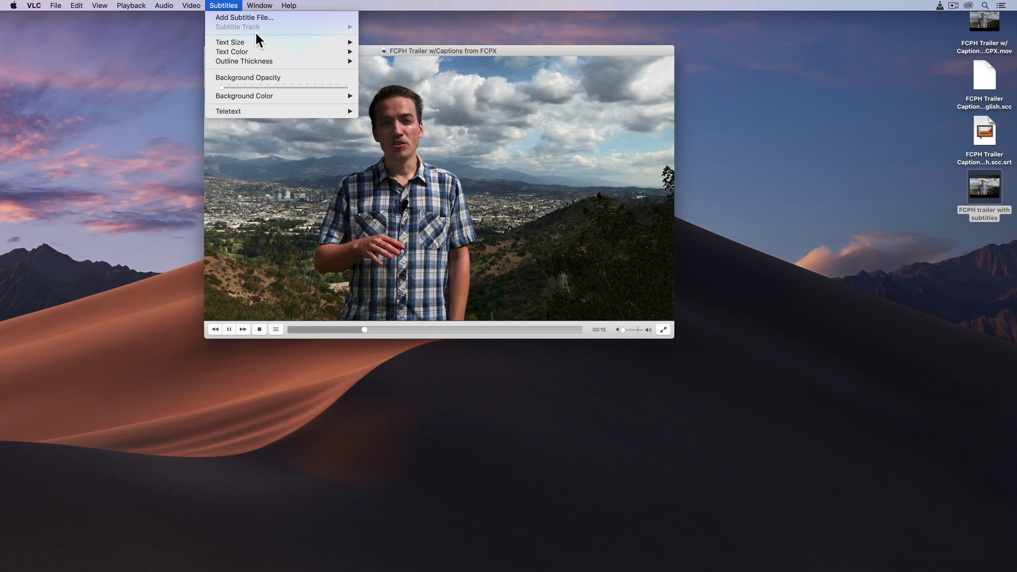
click(220, 109)
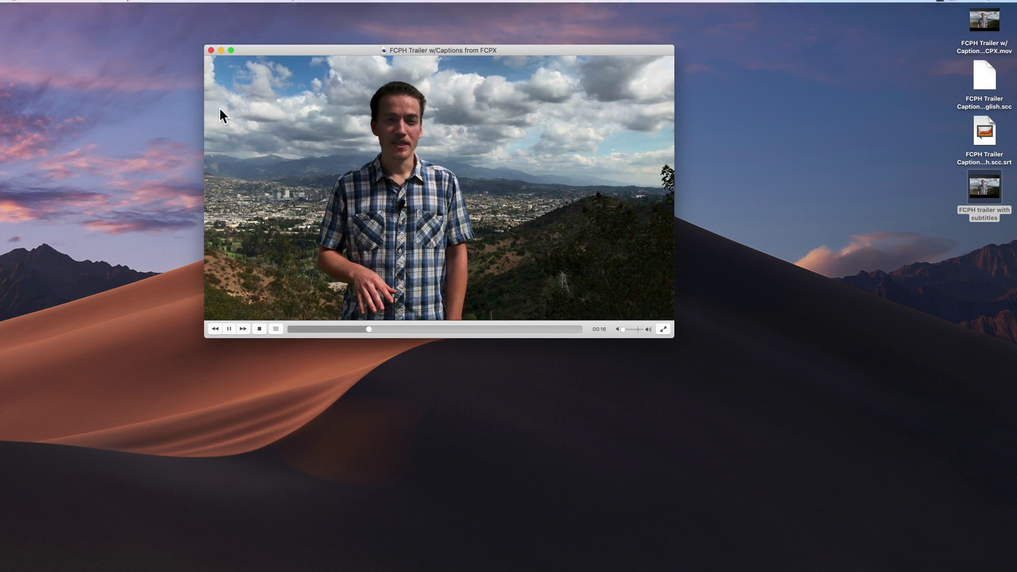
click(209, 51)
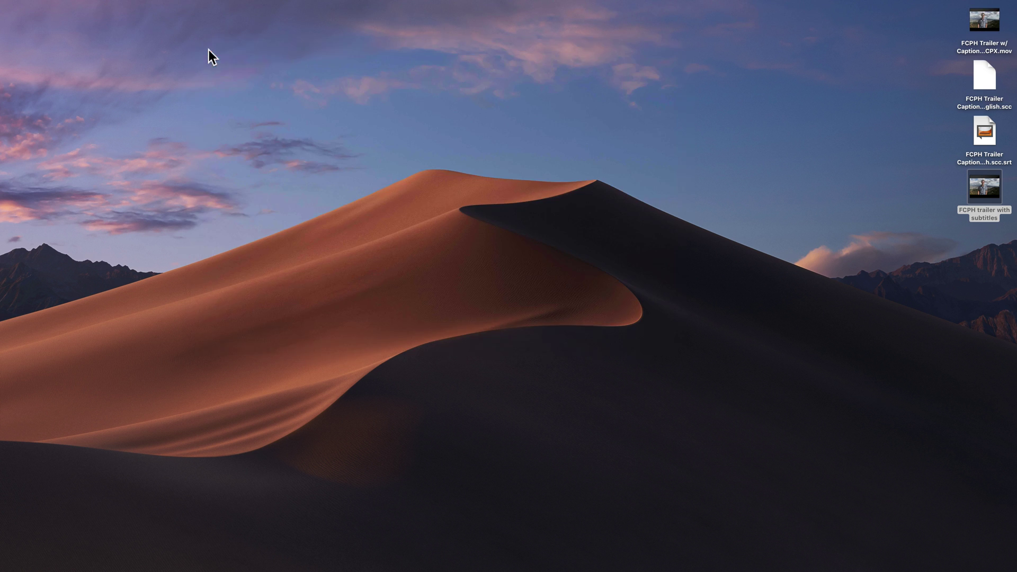
- Open "FCPH trailer with subtitles" in VLC, shrink its window and move it clear of the menu bar
ctrl+click(978, 210)
mouse_move(938, 223)
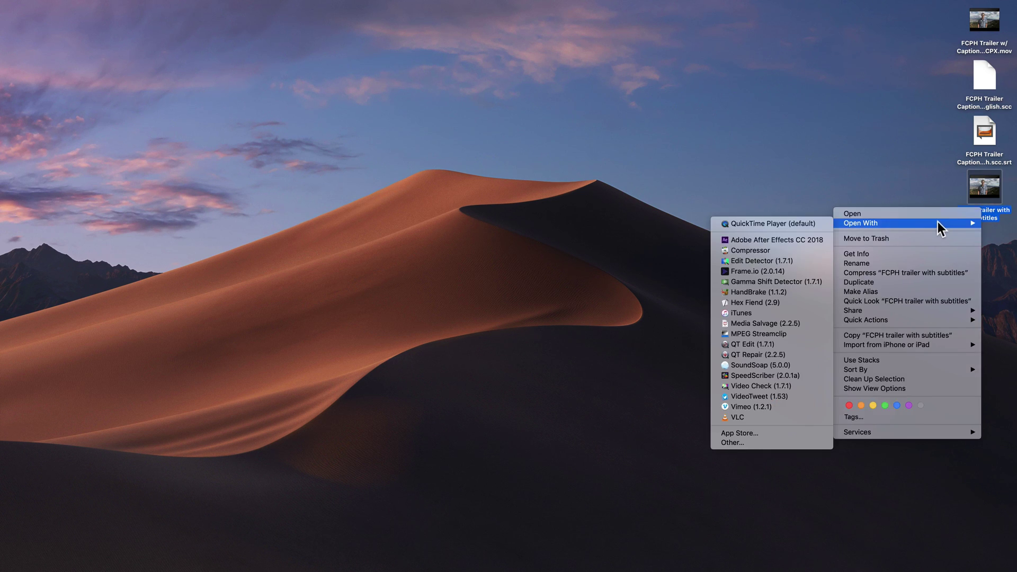
click(746, 417)
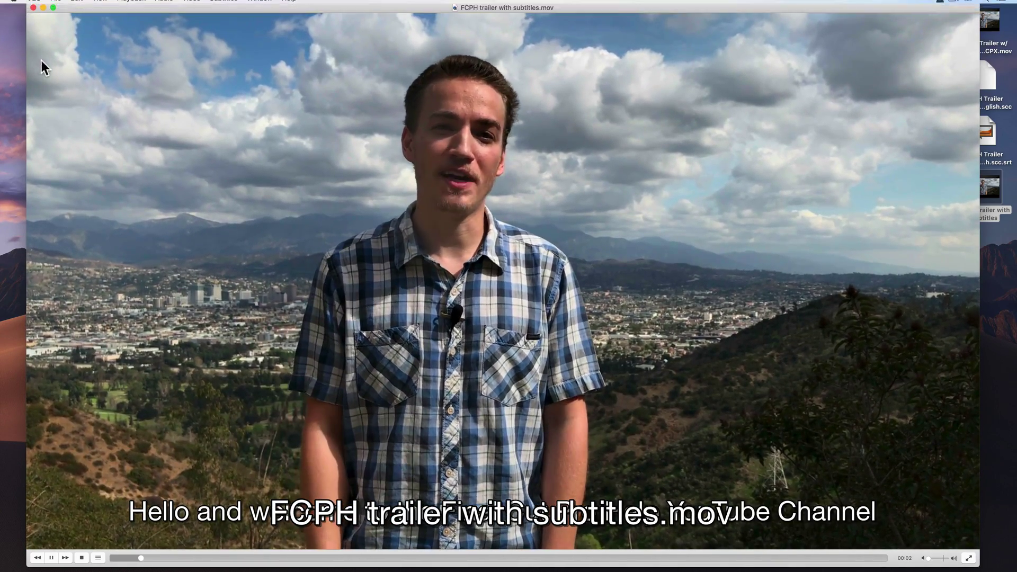
drag(27, 3, 347, 281)
drag(522, 190, 296, 65)
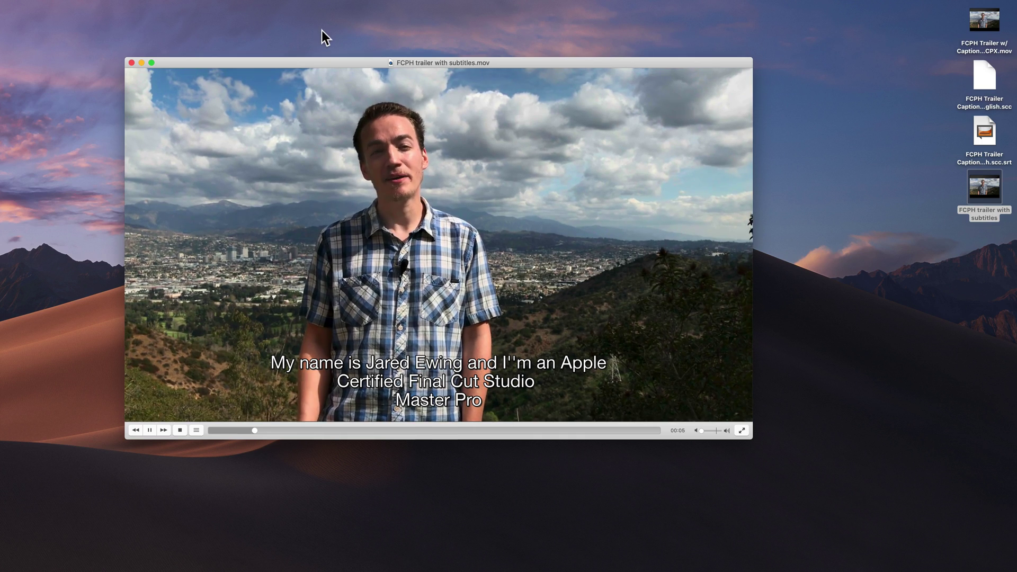
- Disable the subtitle track of the rendered movie in VLC
mouse_move(188, 7)
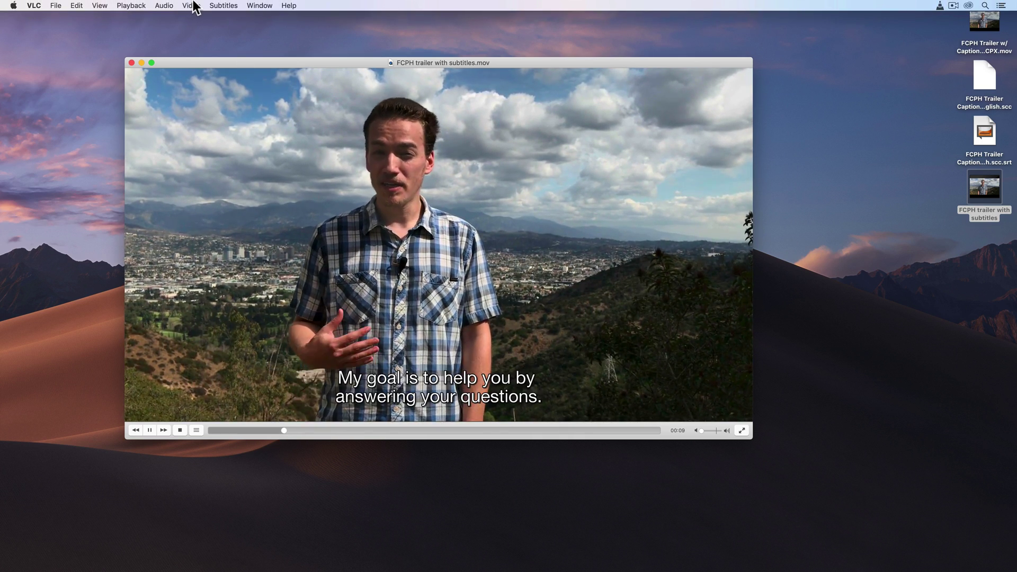
click(235, 7)
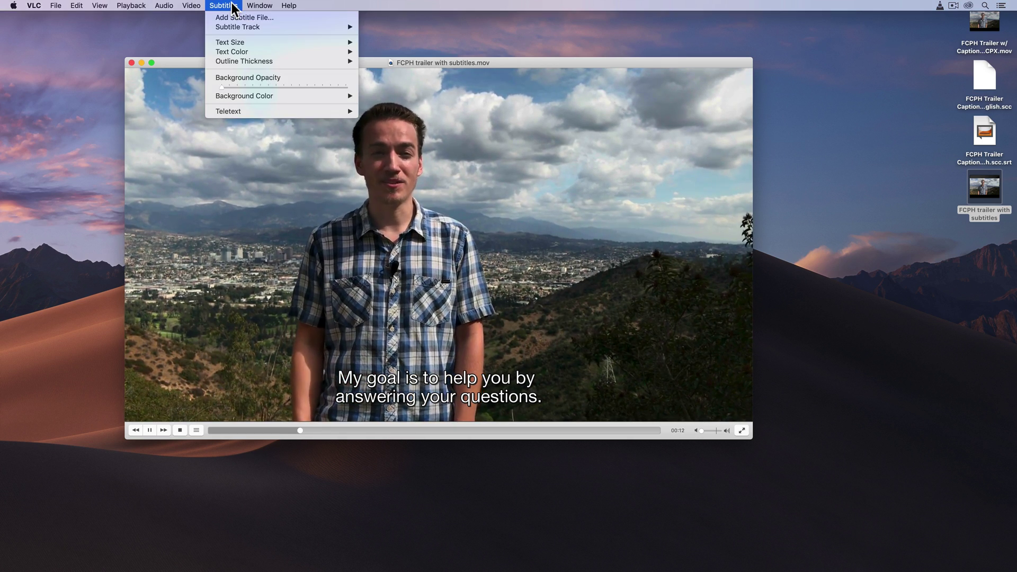
mouse_move(240, 30)
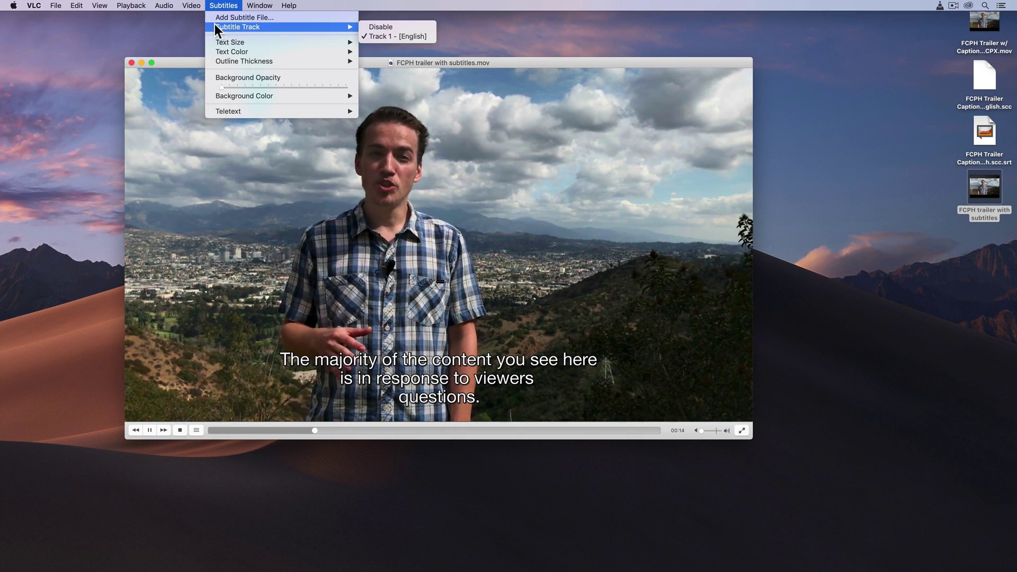
click(388, 28)
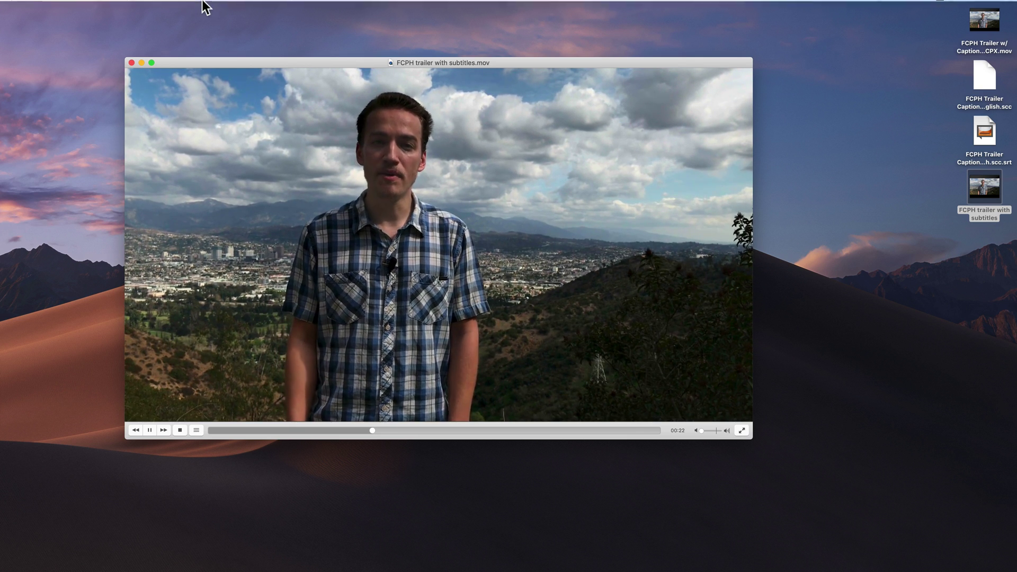
- Set the rendered movie's subtitle track to Track 1 - [English]
click(222, 5)
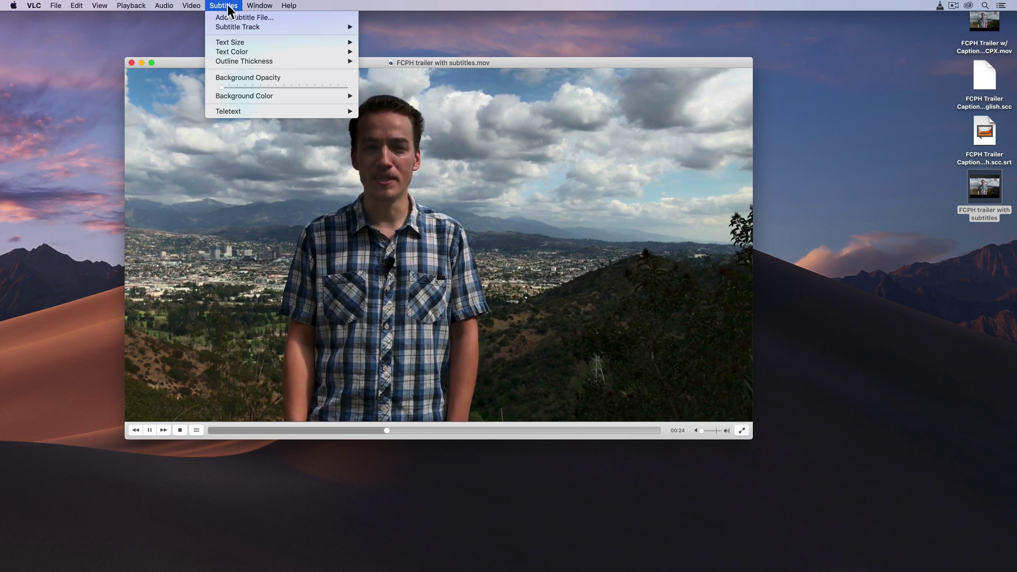
mouse_move(240, 26)
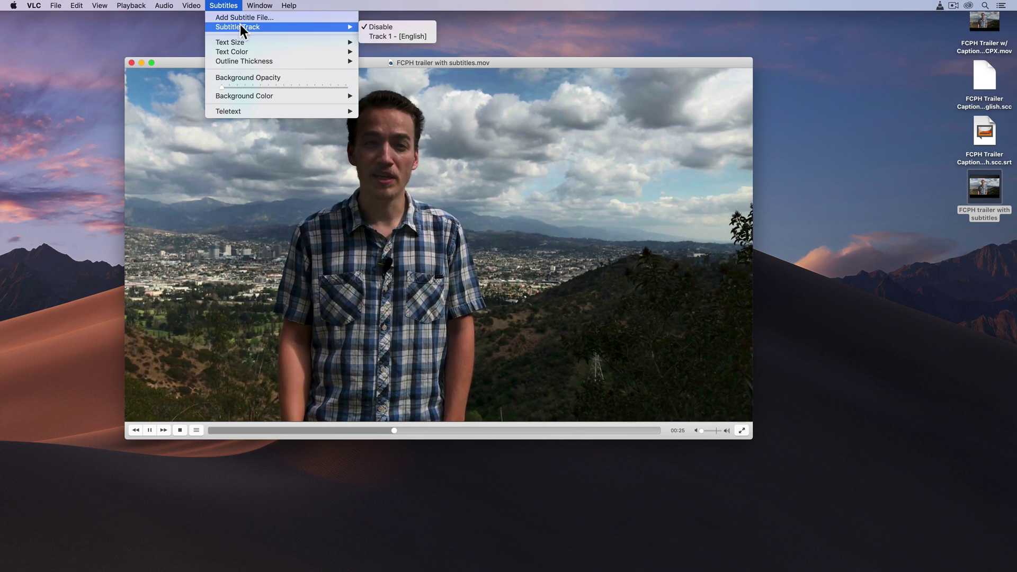
click(392, 36)
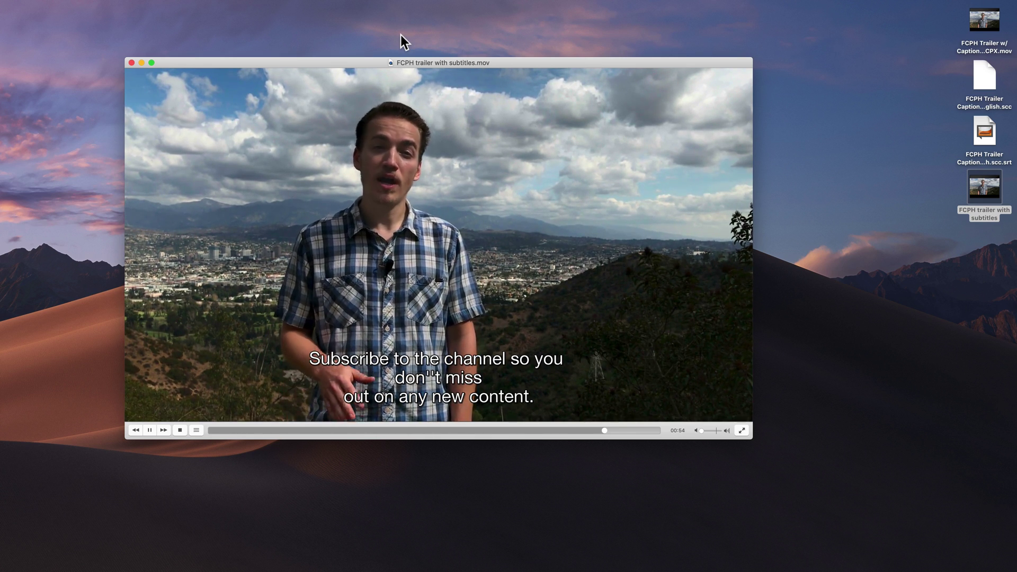
- Pause the rendered movie and minimize its VLC window
click(152, 430)
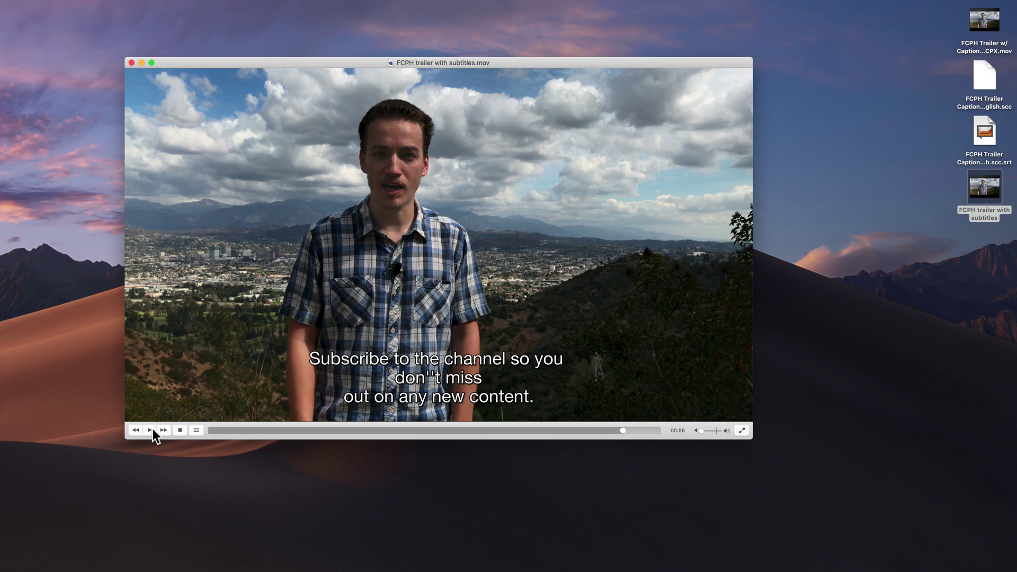
click(142, 62)
click(13, 5)
click(268, 249)
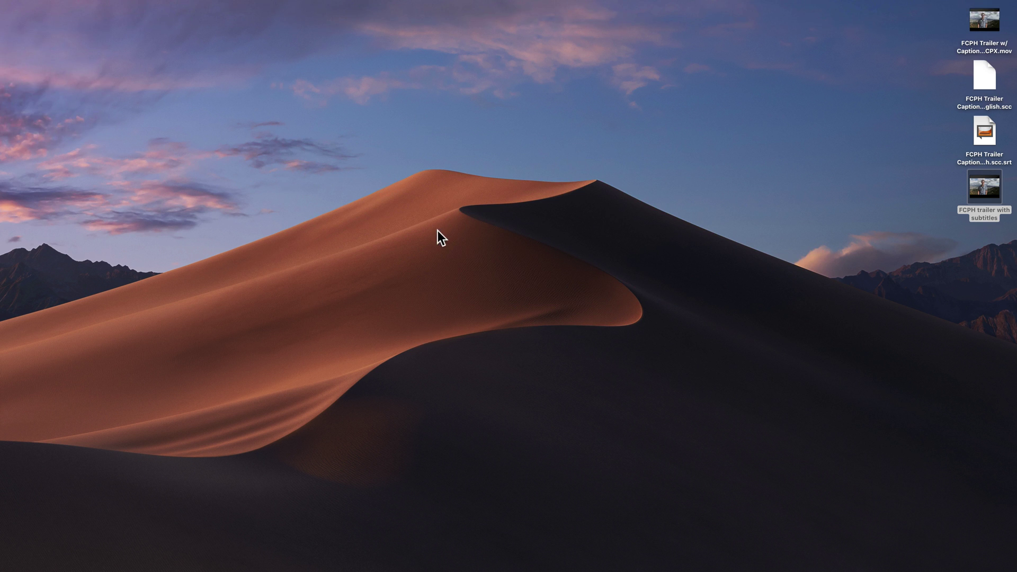